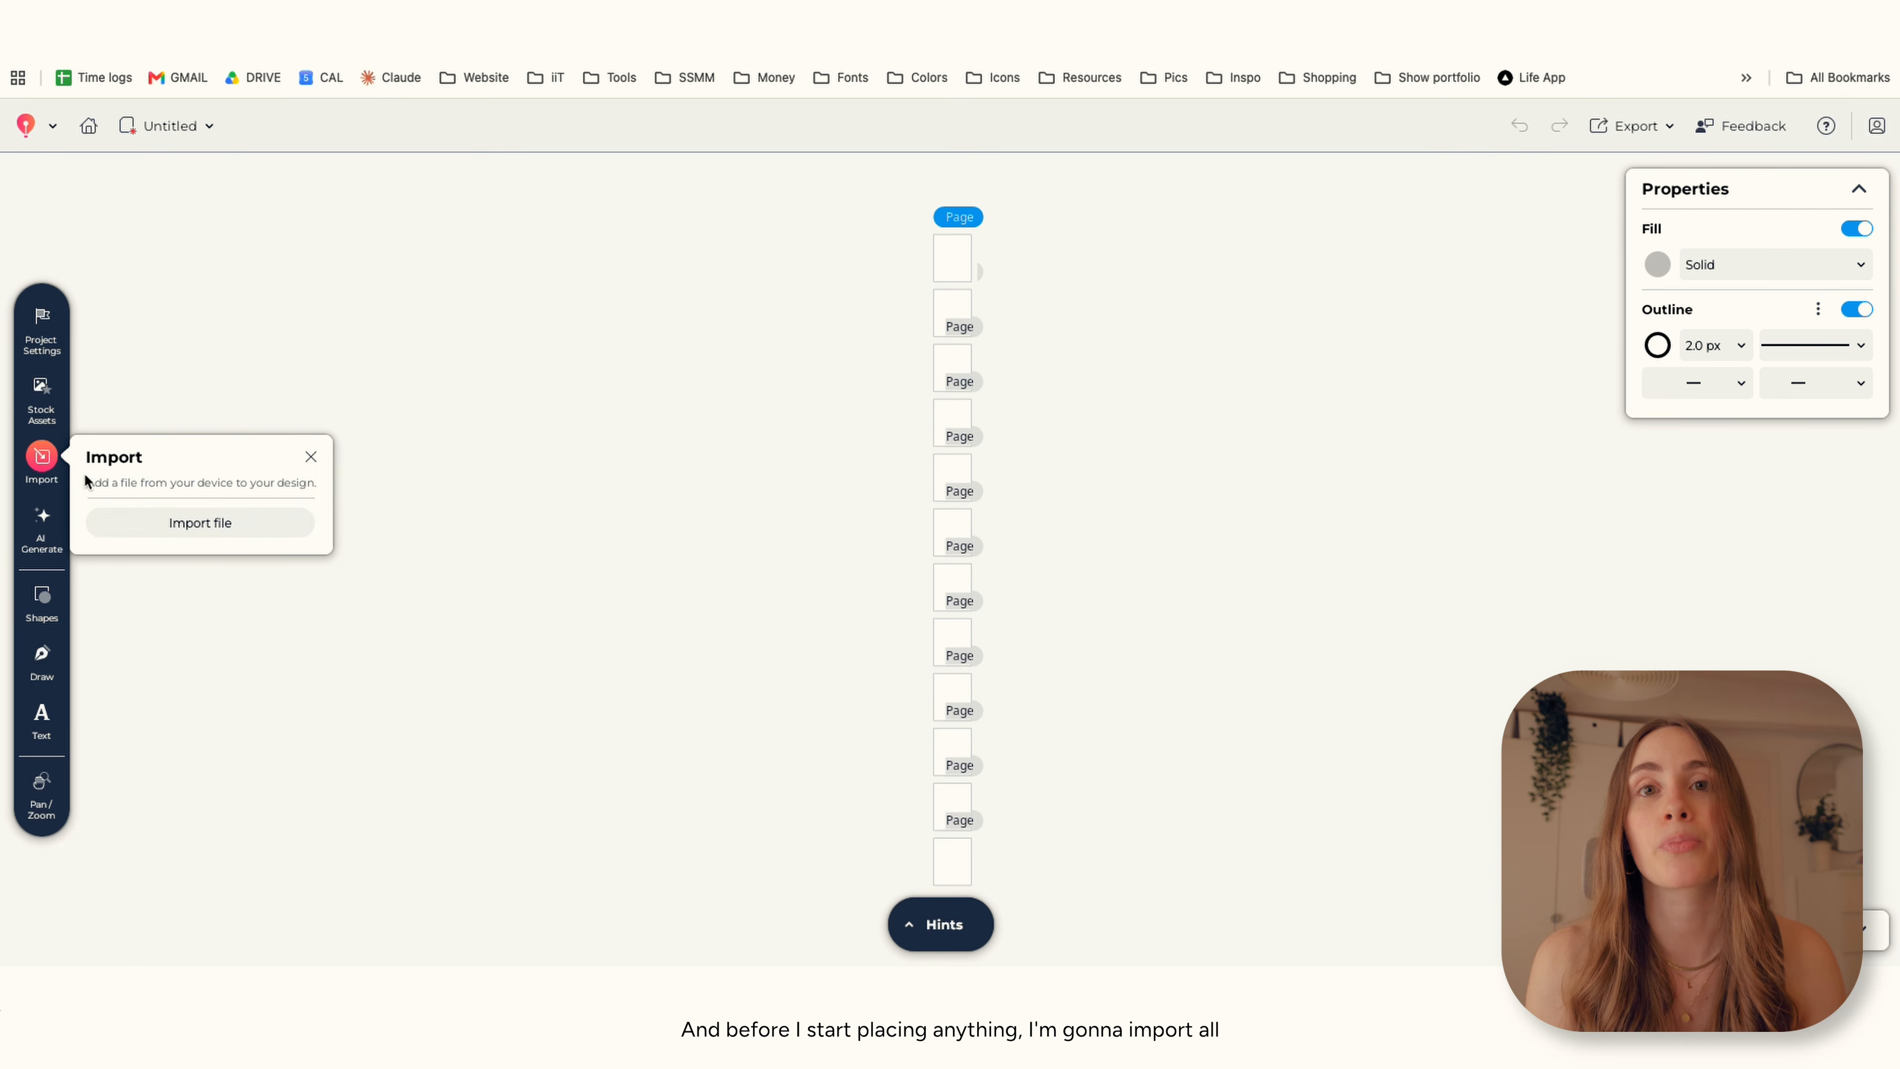
Import the brand logo artwork files from the device into the carousel project.
left_click(229, 527)
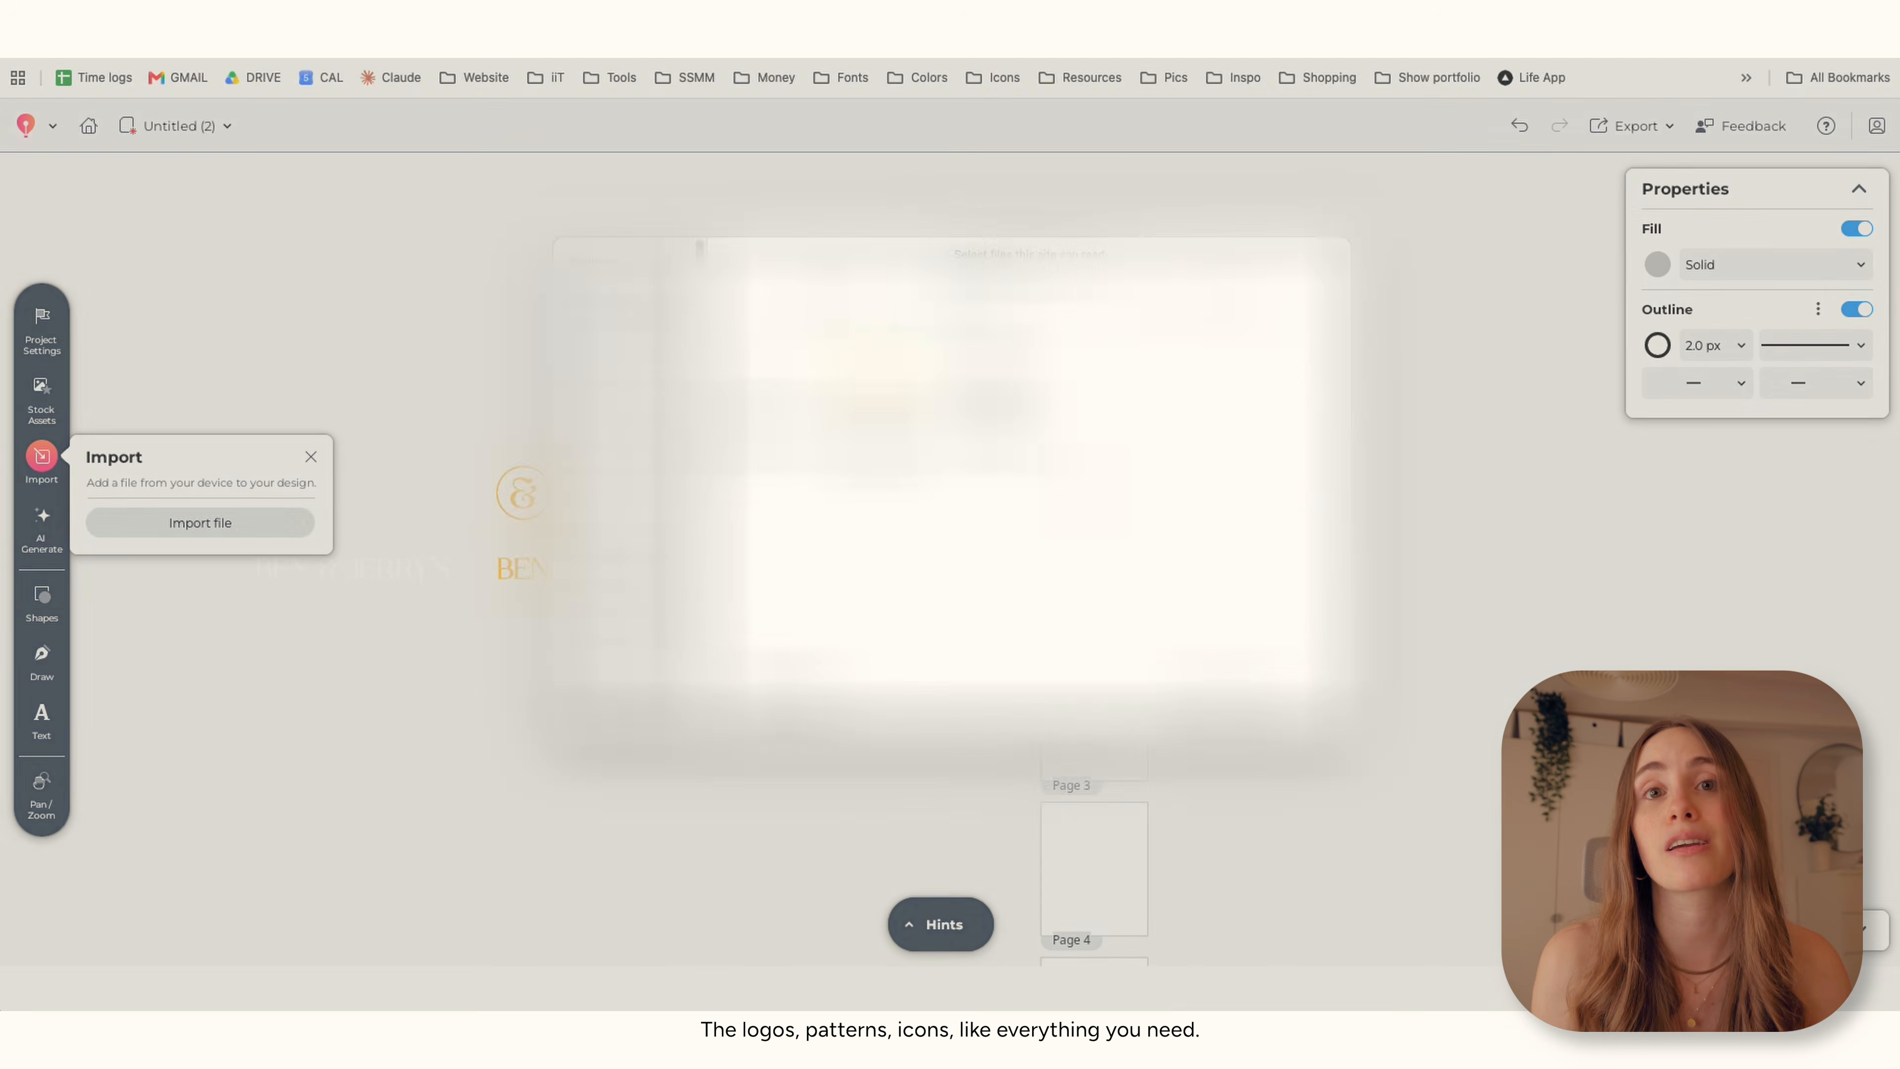
left_click(267, 524)
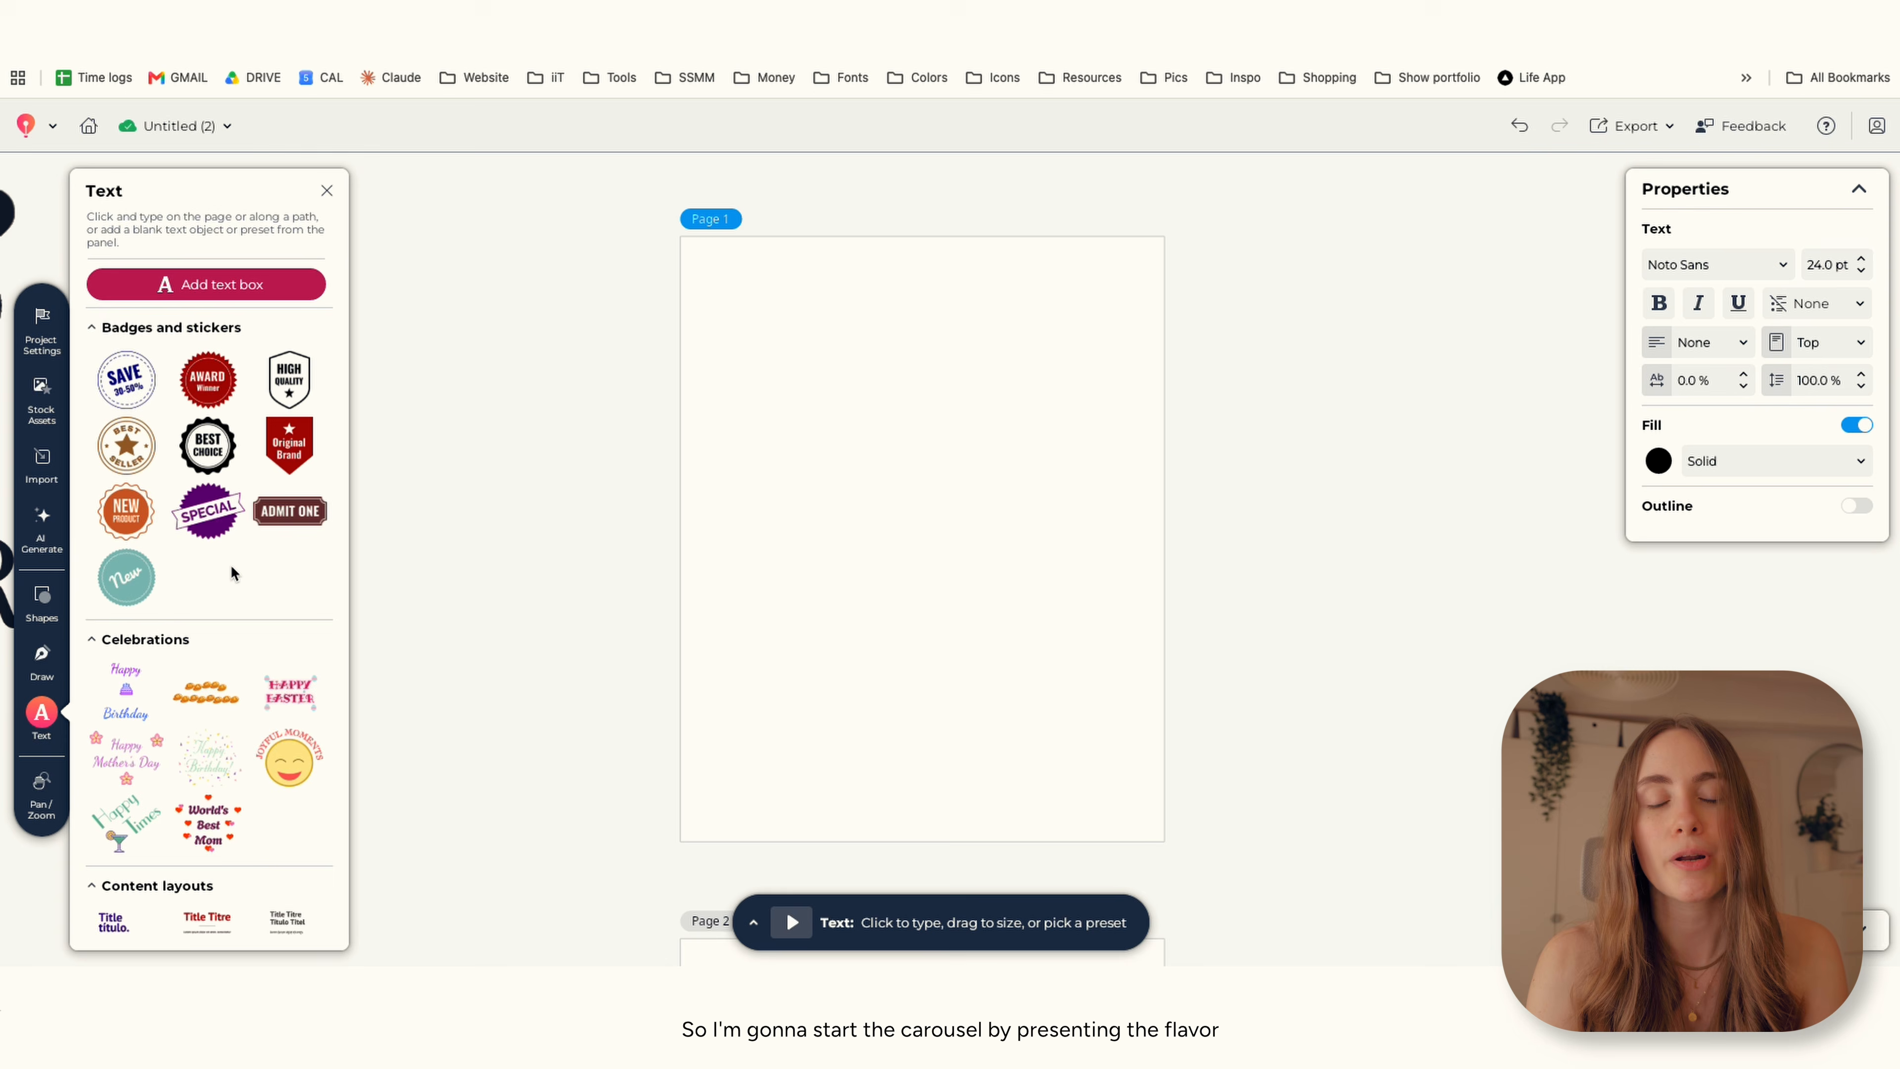
Add the centered title "Olive the Drama" to page 1 and set its font to Domine.
scroll(231, 565, "down", 5)
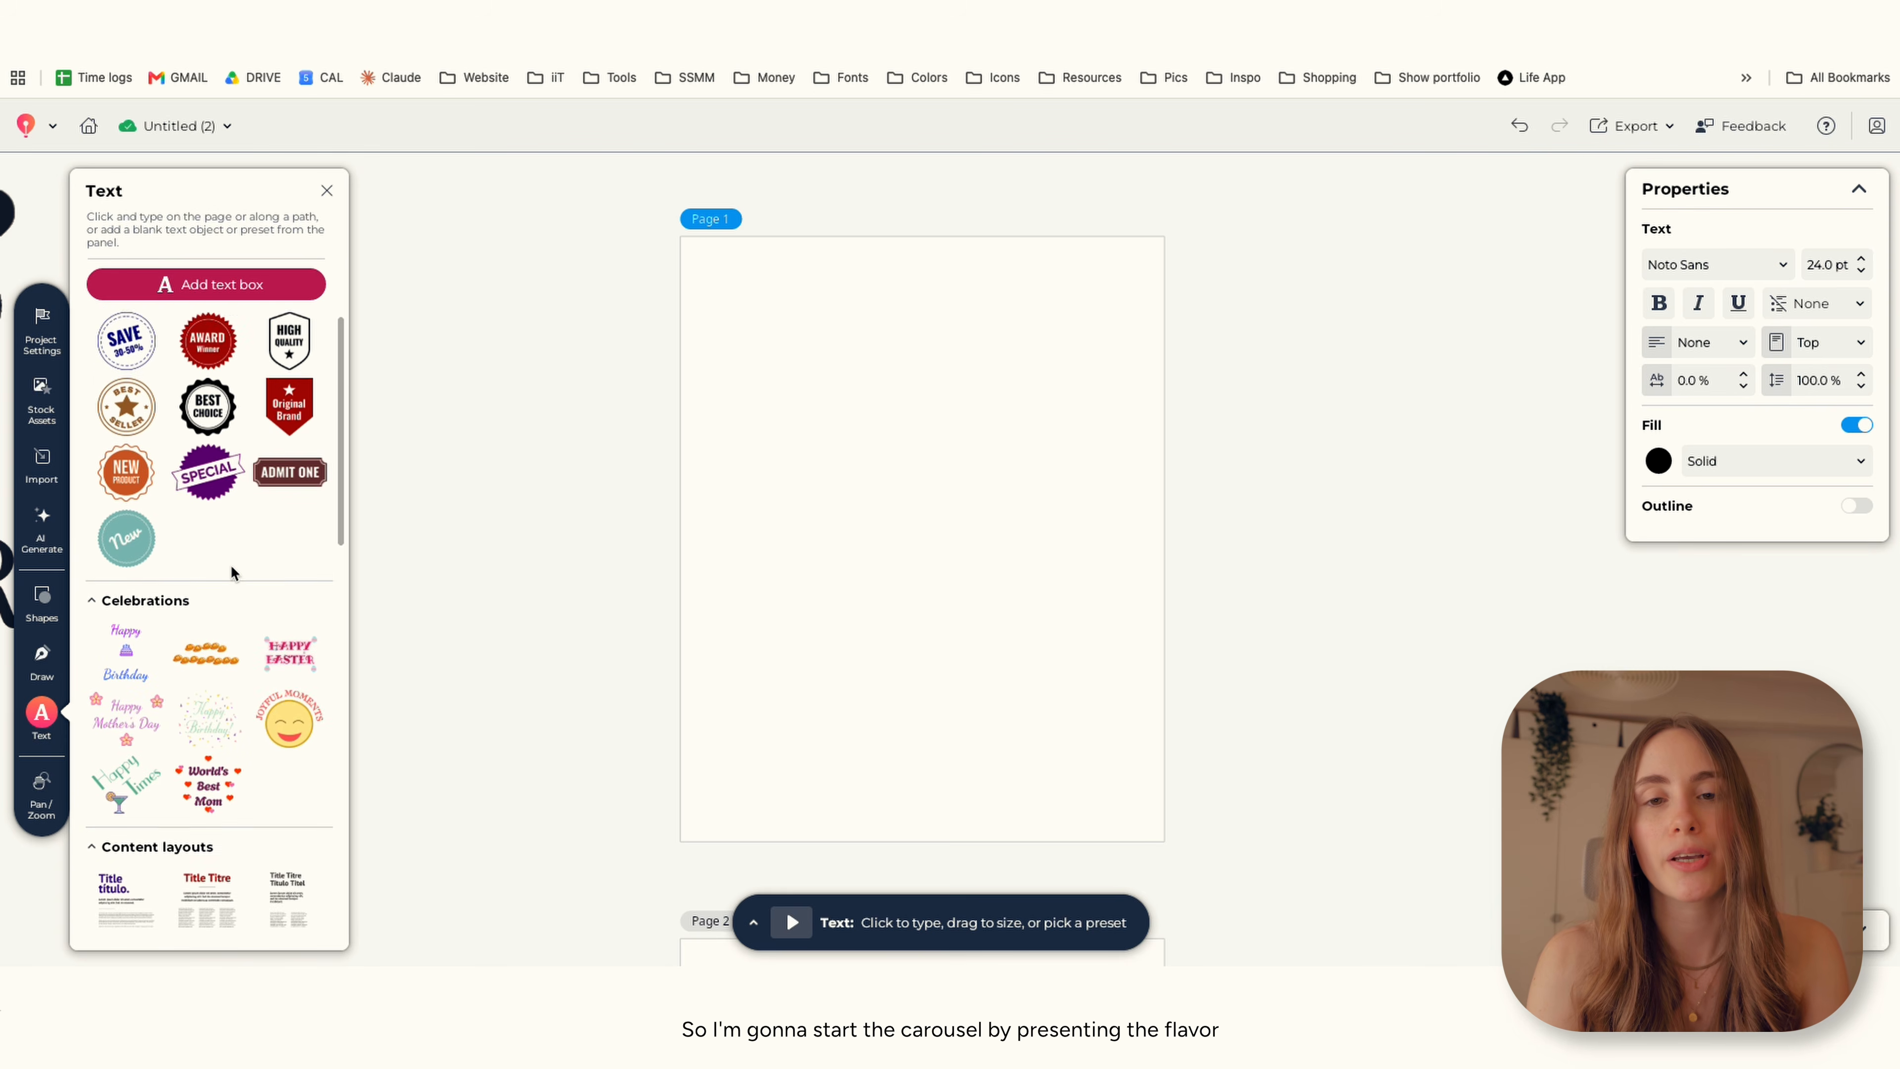
scroll(230, 564, "down", 6)
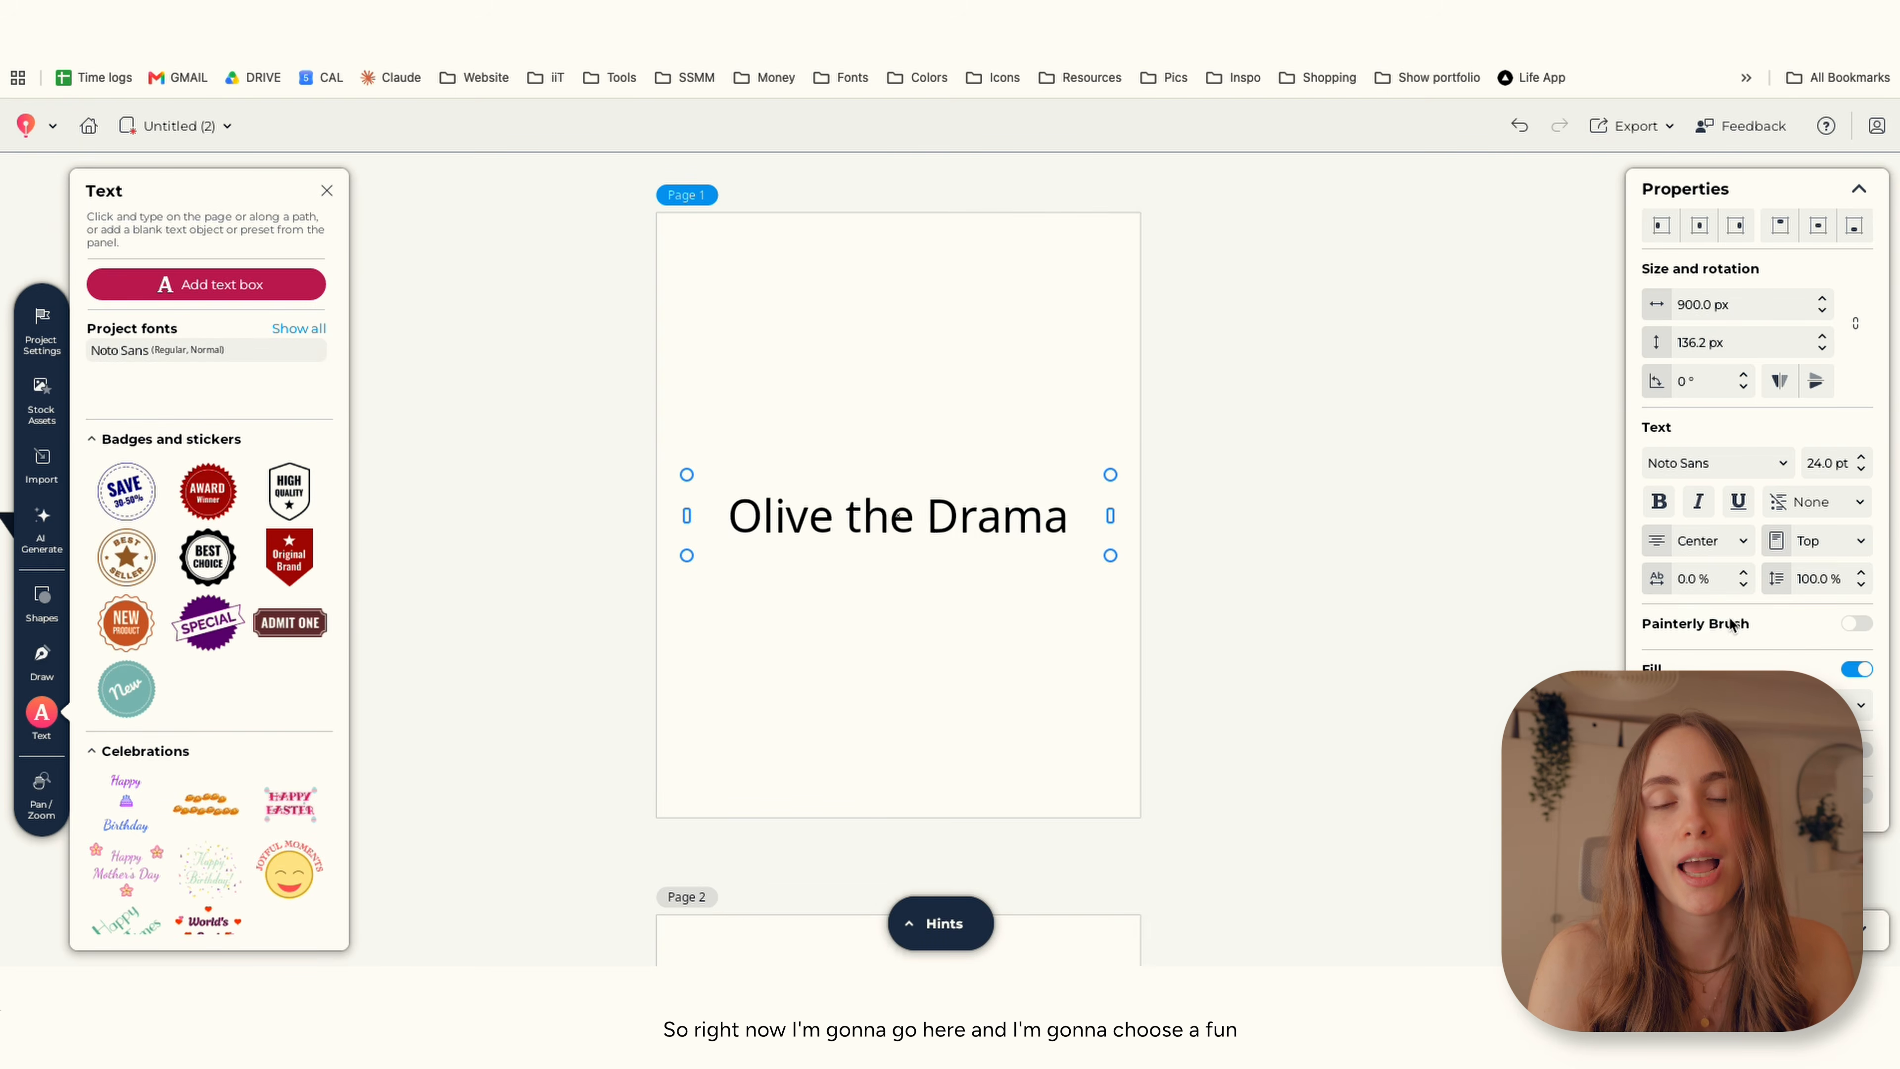
left_click(1774, 468)
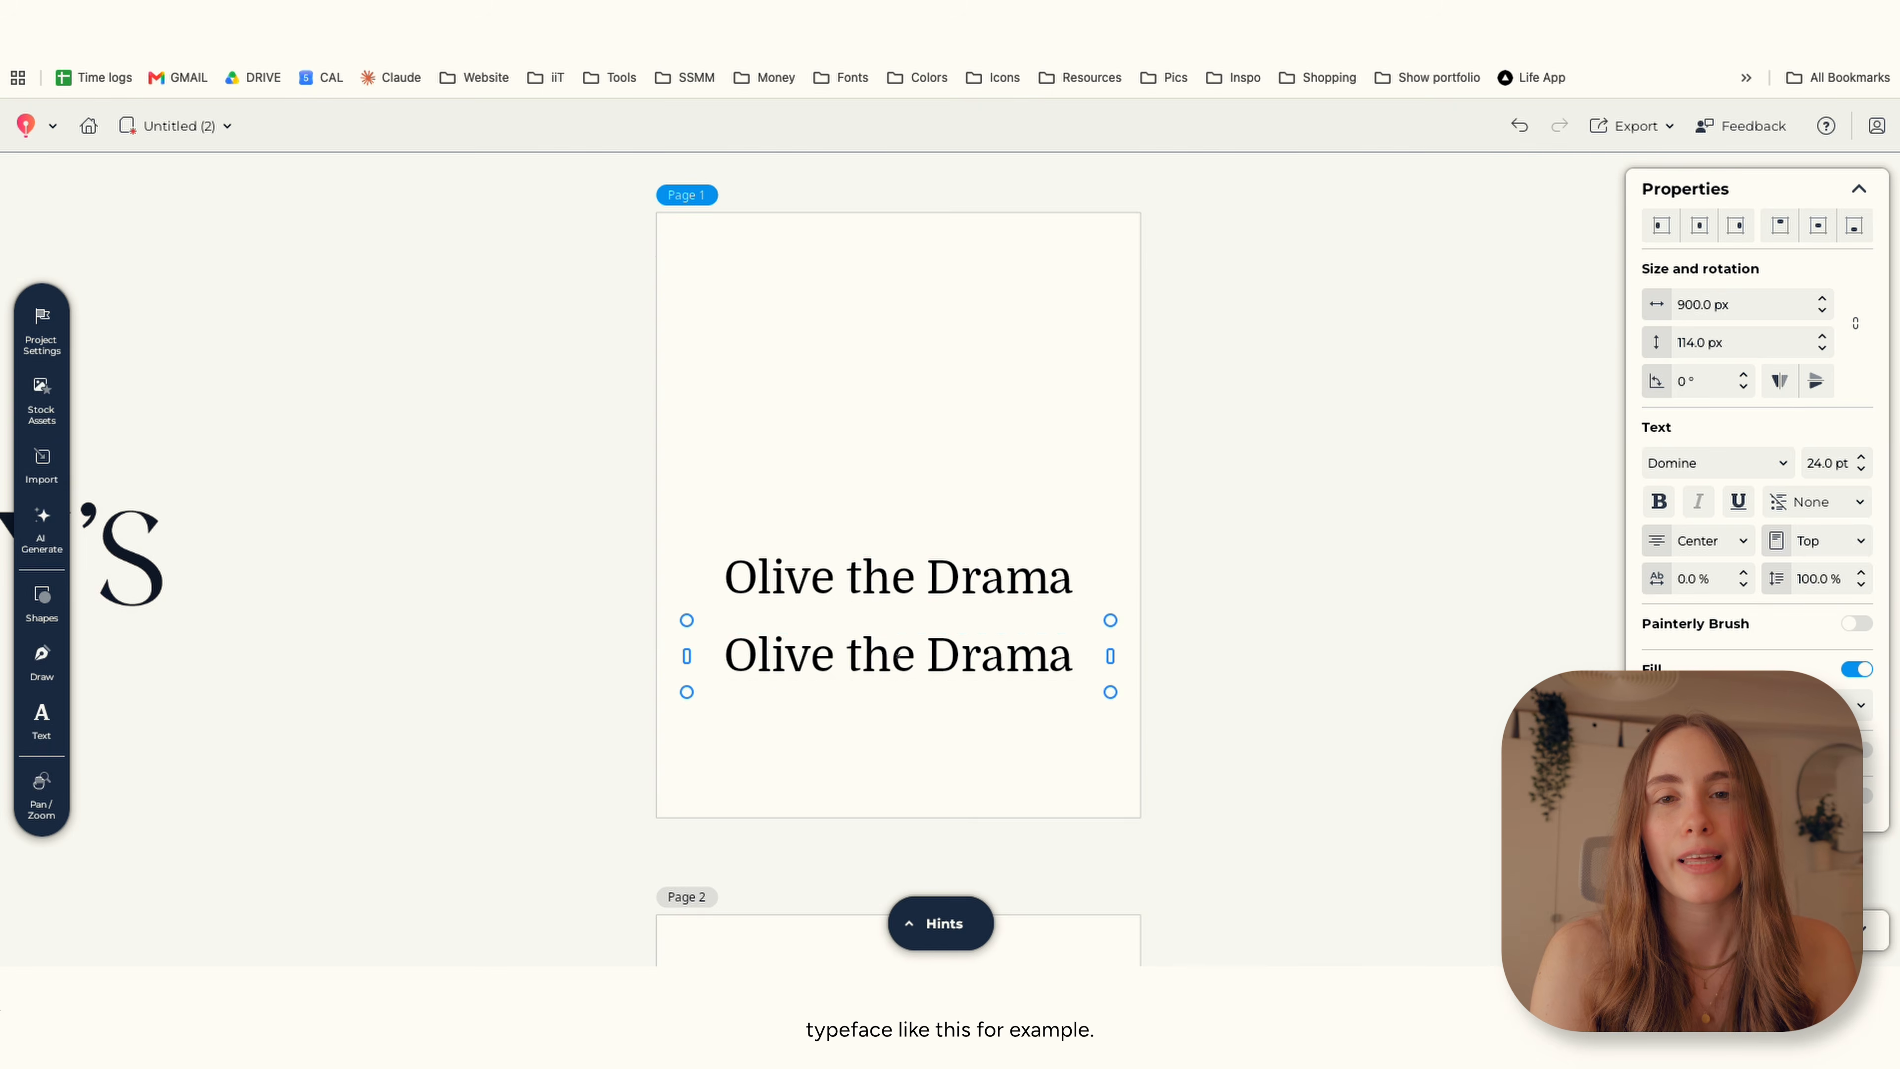
Add the description "Cold-pressed olive oil, flaky sea salt, and a wild honey swirl folded into our creamiest base yet." in Karla and lower both texts.
type("Cold-pressed olive oil, flaky sea salt, and a wild honey swirl folded into our creamiest base yet. Sweet, salty, slightly unhinged. Built for big spoons and bigger feelings.")
key("ctrl+a")
scroll(897, 490, "up", 5)
left_click(1782, 463)
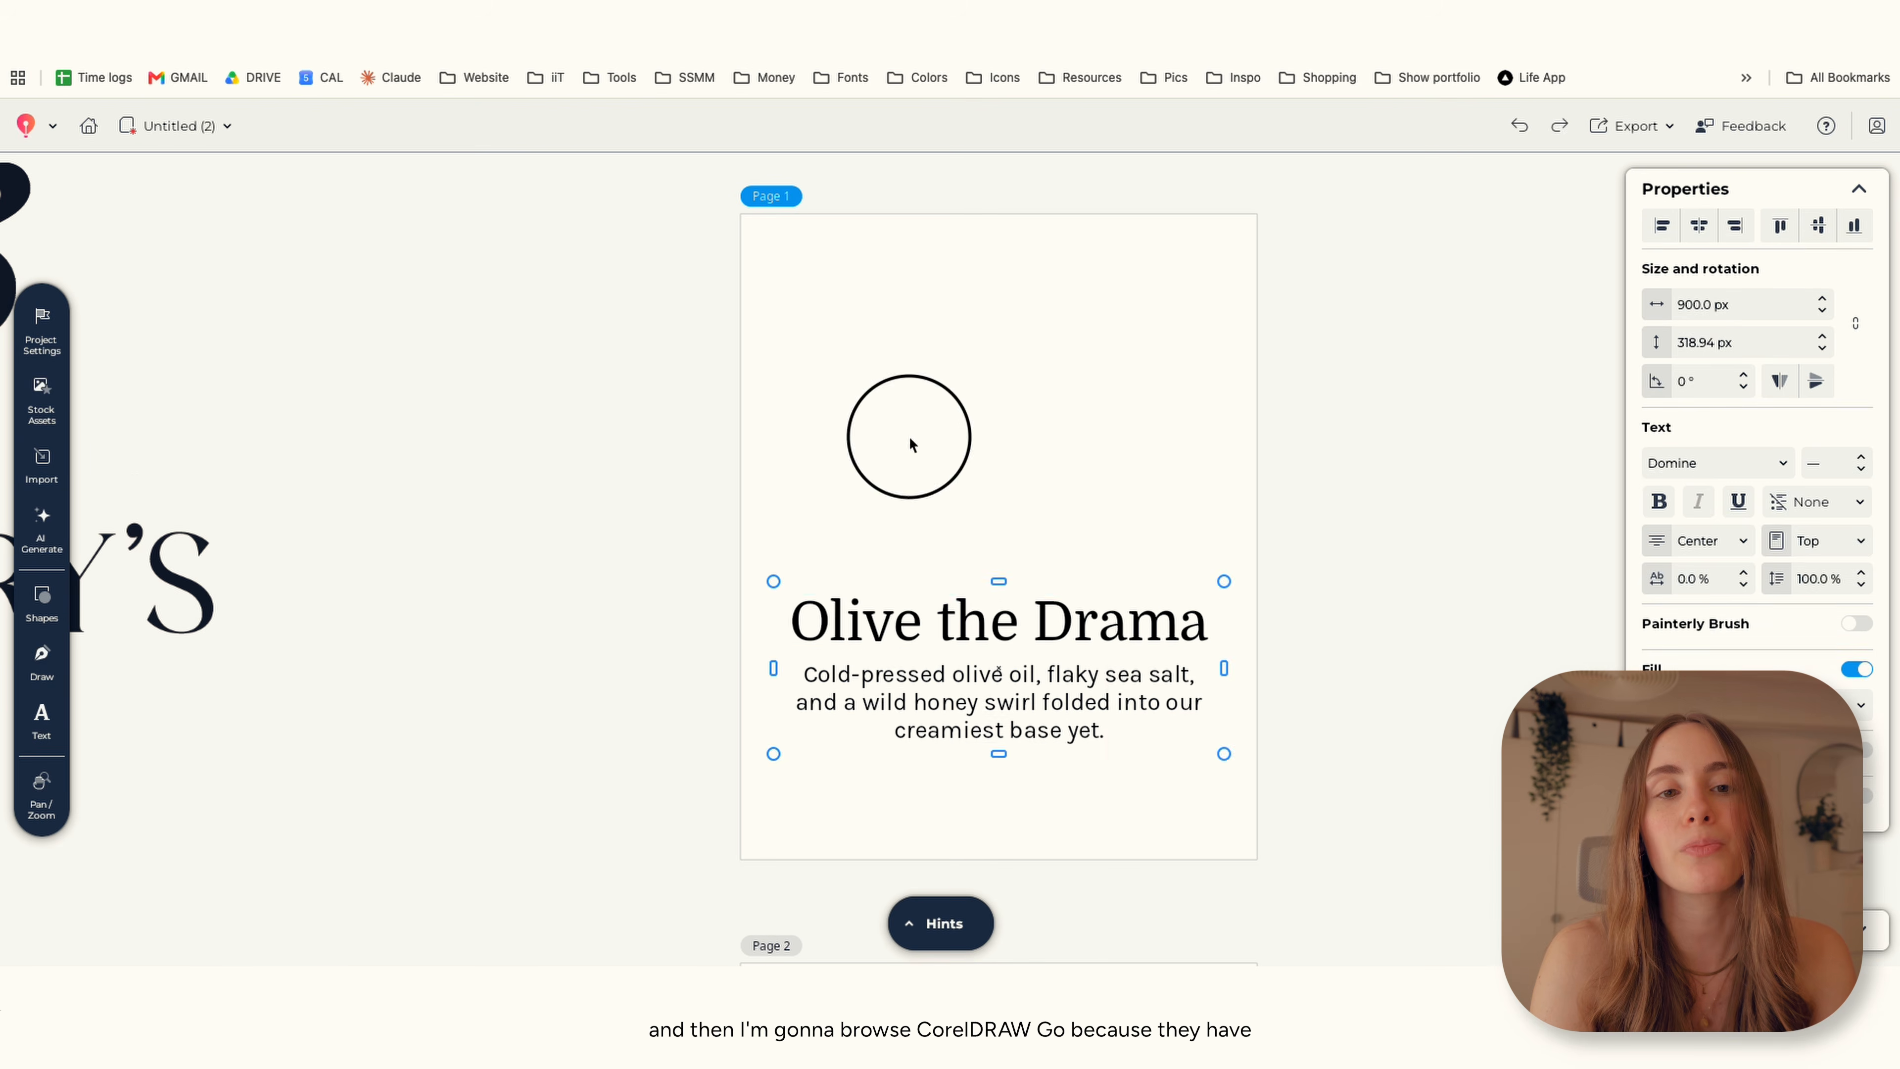
left_click_drag(1107, 592, 1112, 670)
Place a green ice cream scoop photo about 1053 px wide, centered at the top of page 1, and raise the text block beneath it.
left_click(243, 485)
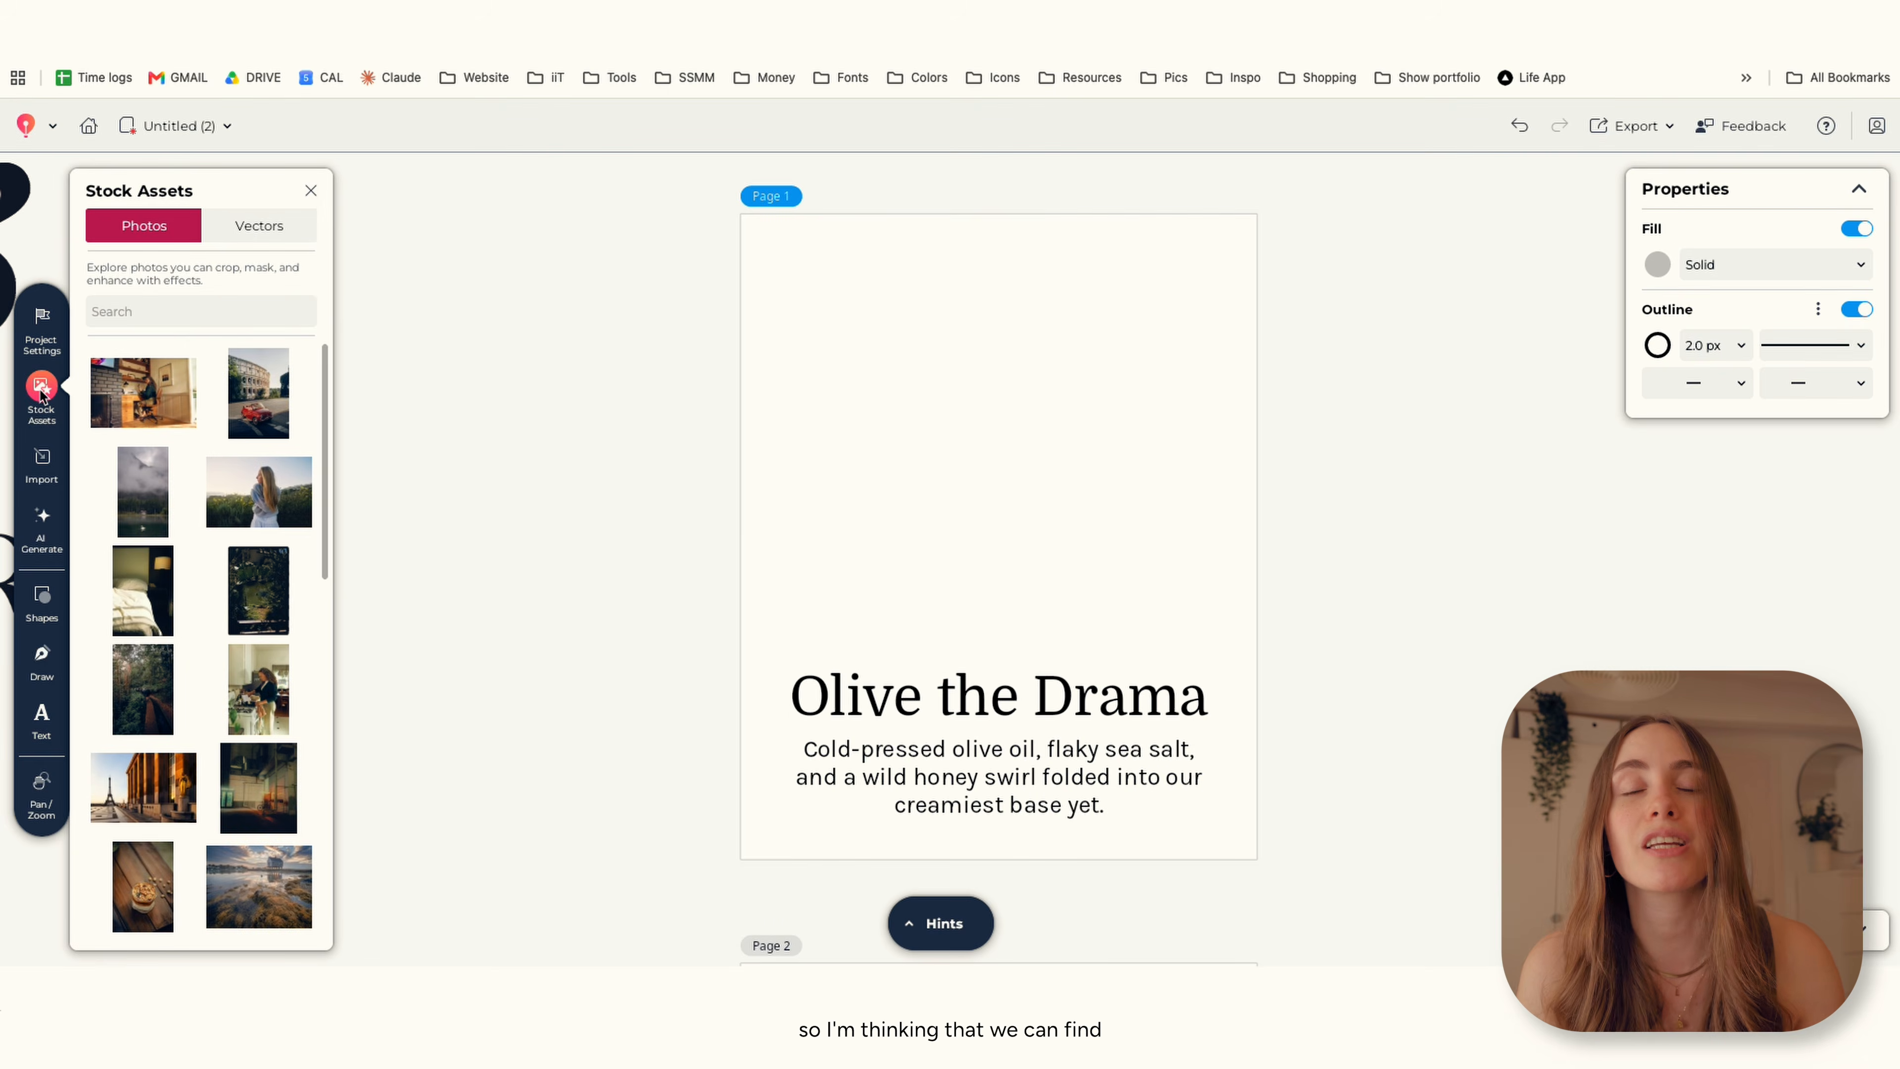
left_click(243, 228)
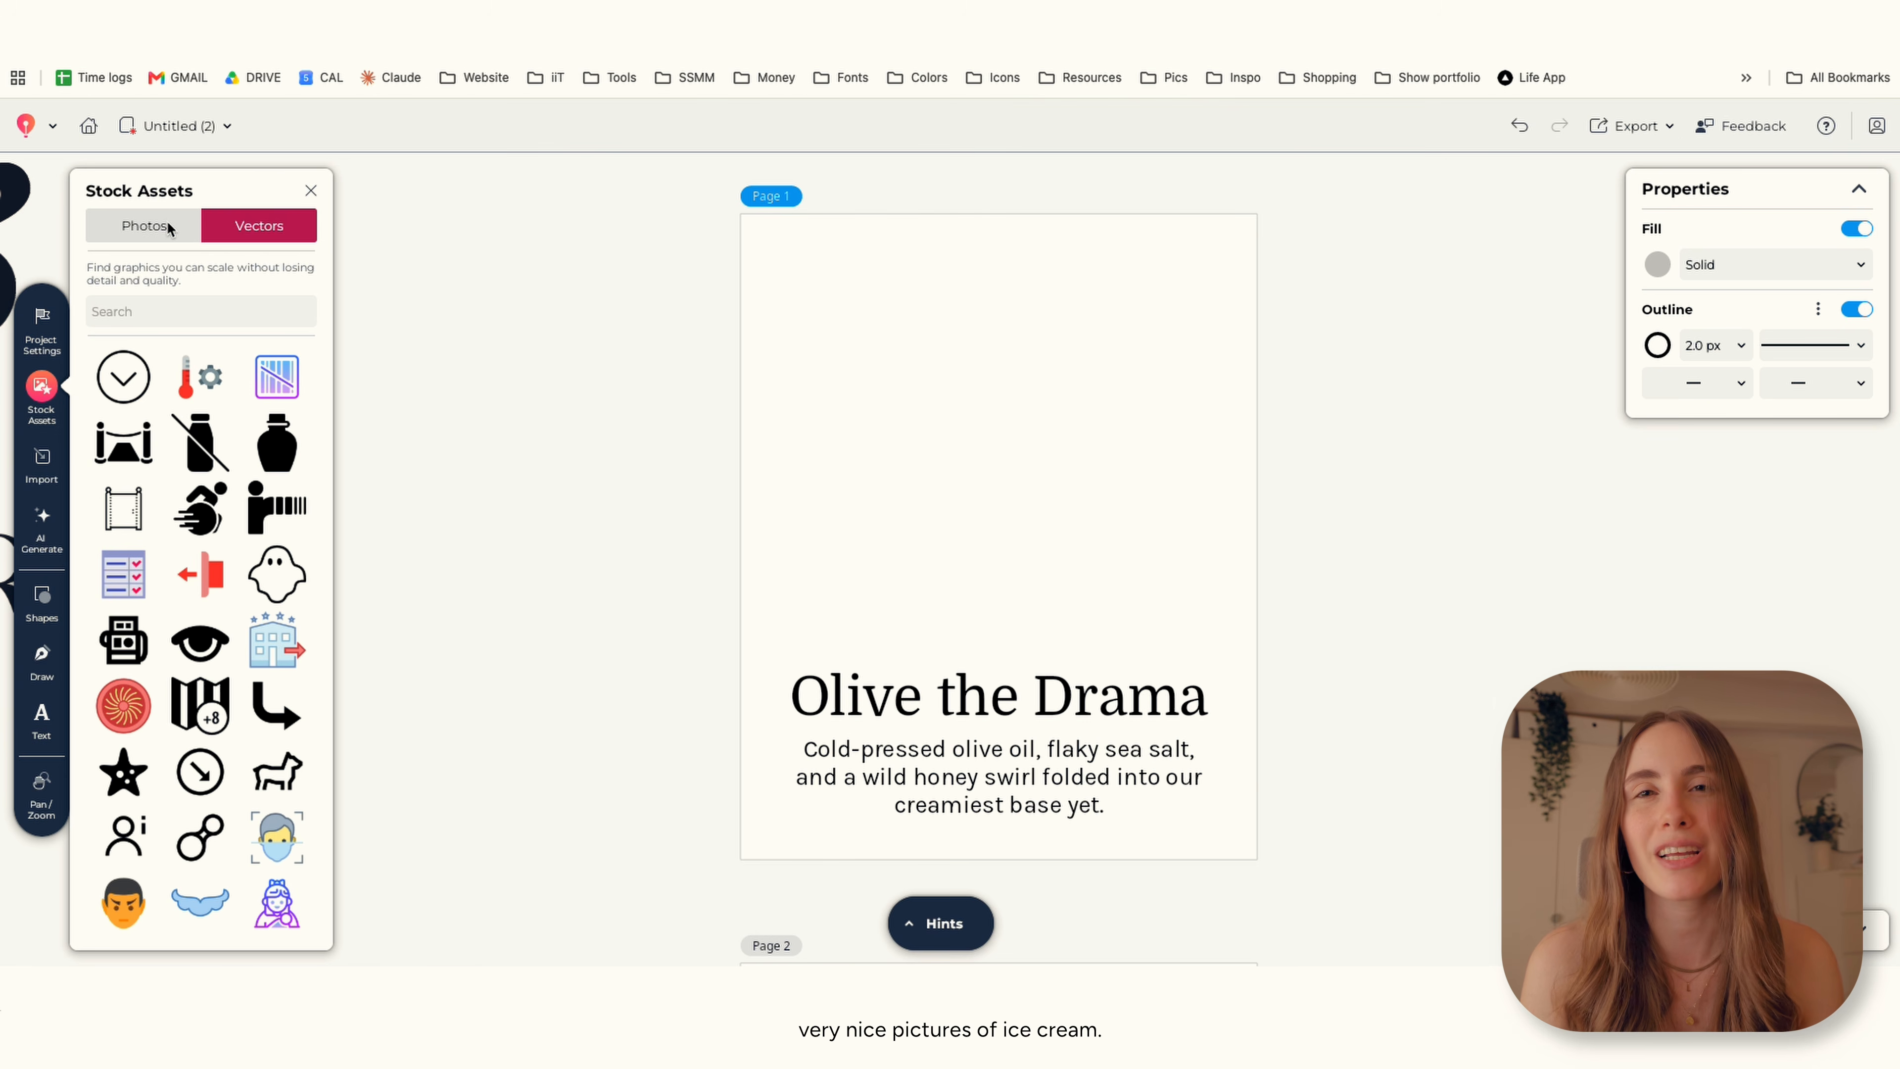
scroll(191, 421, "down", 5)
left_click(139, 232)
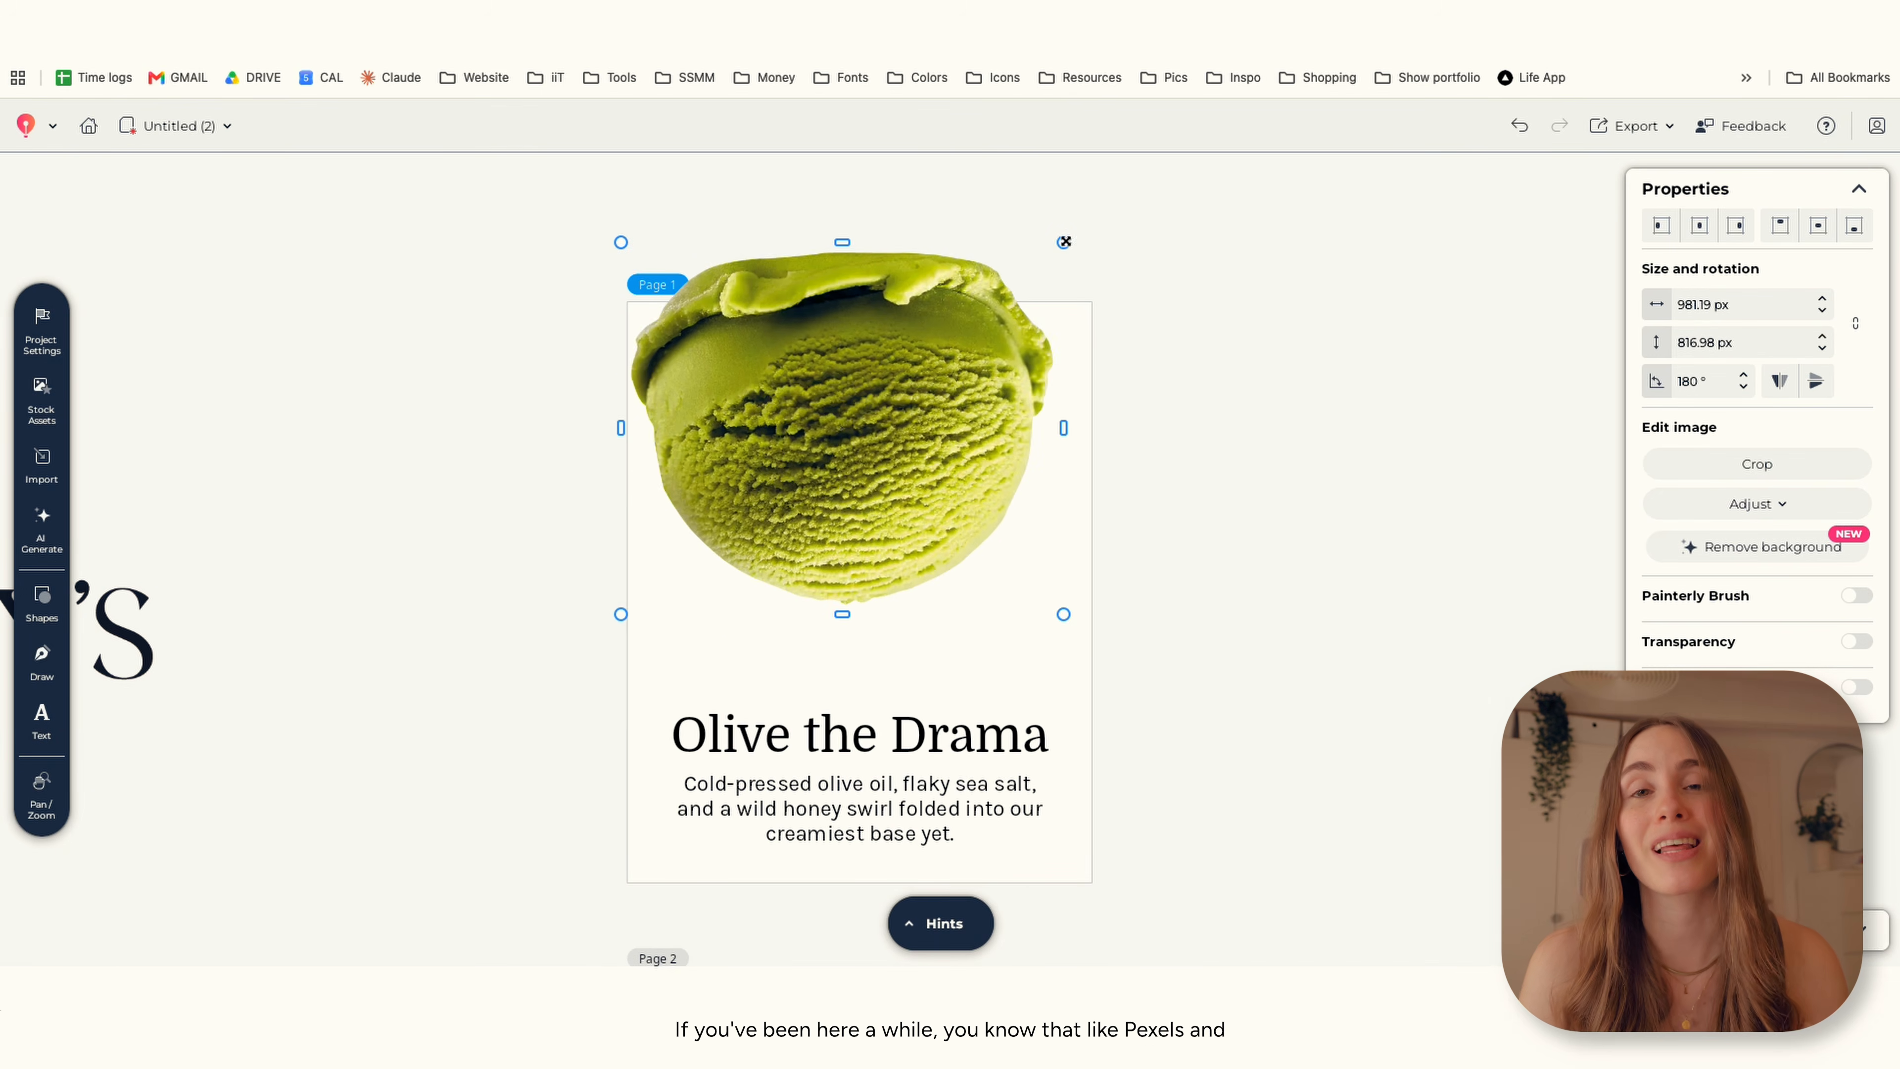
left_click_drag(899, 518, 898, 459)
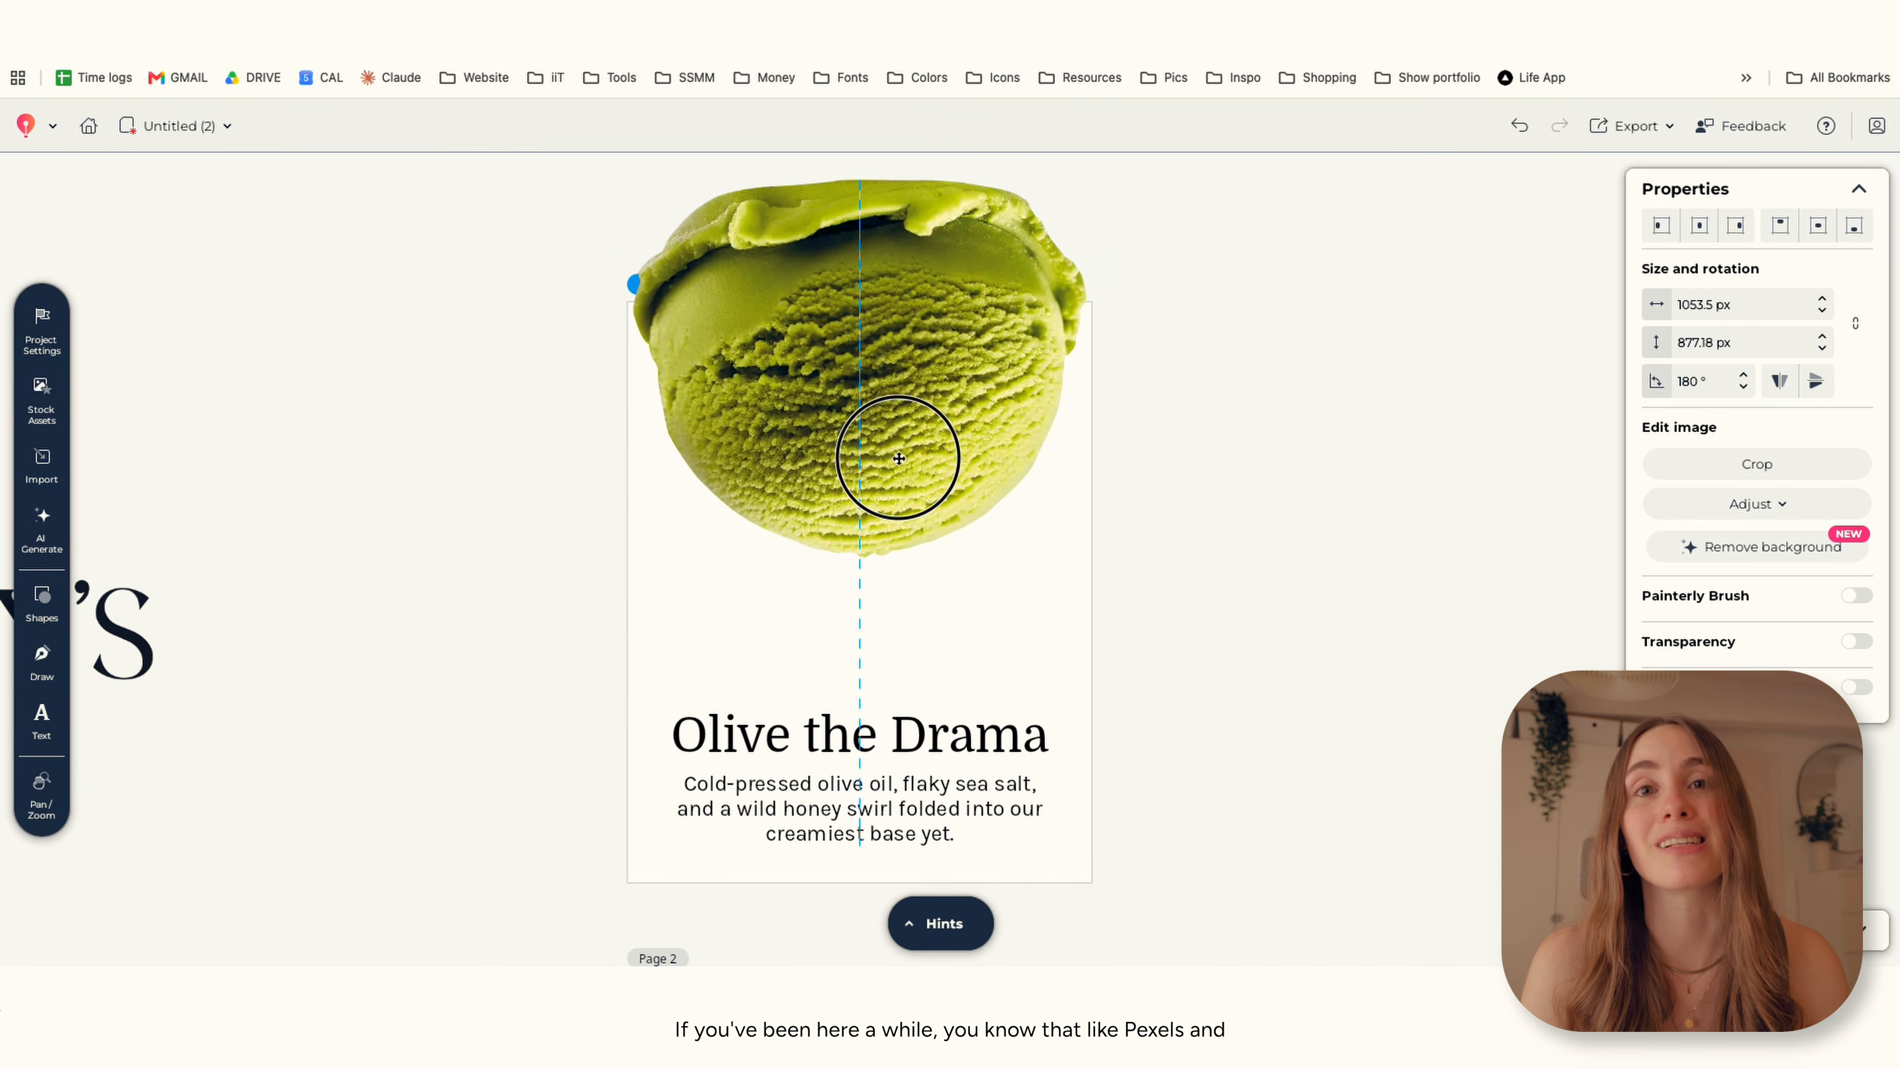
left_click_drag(919, 723, 937, 665)
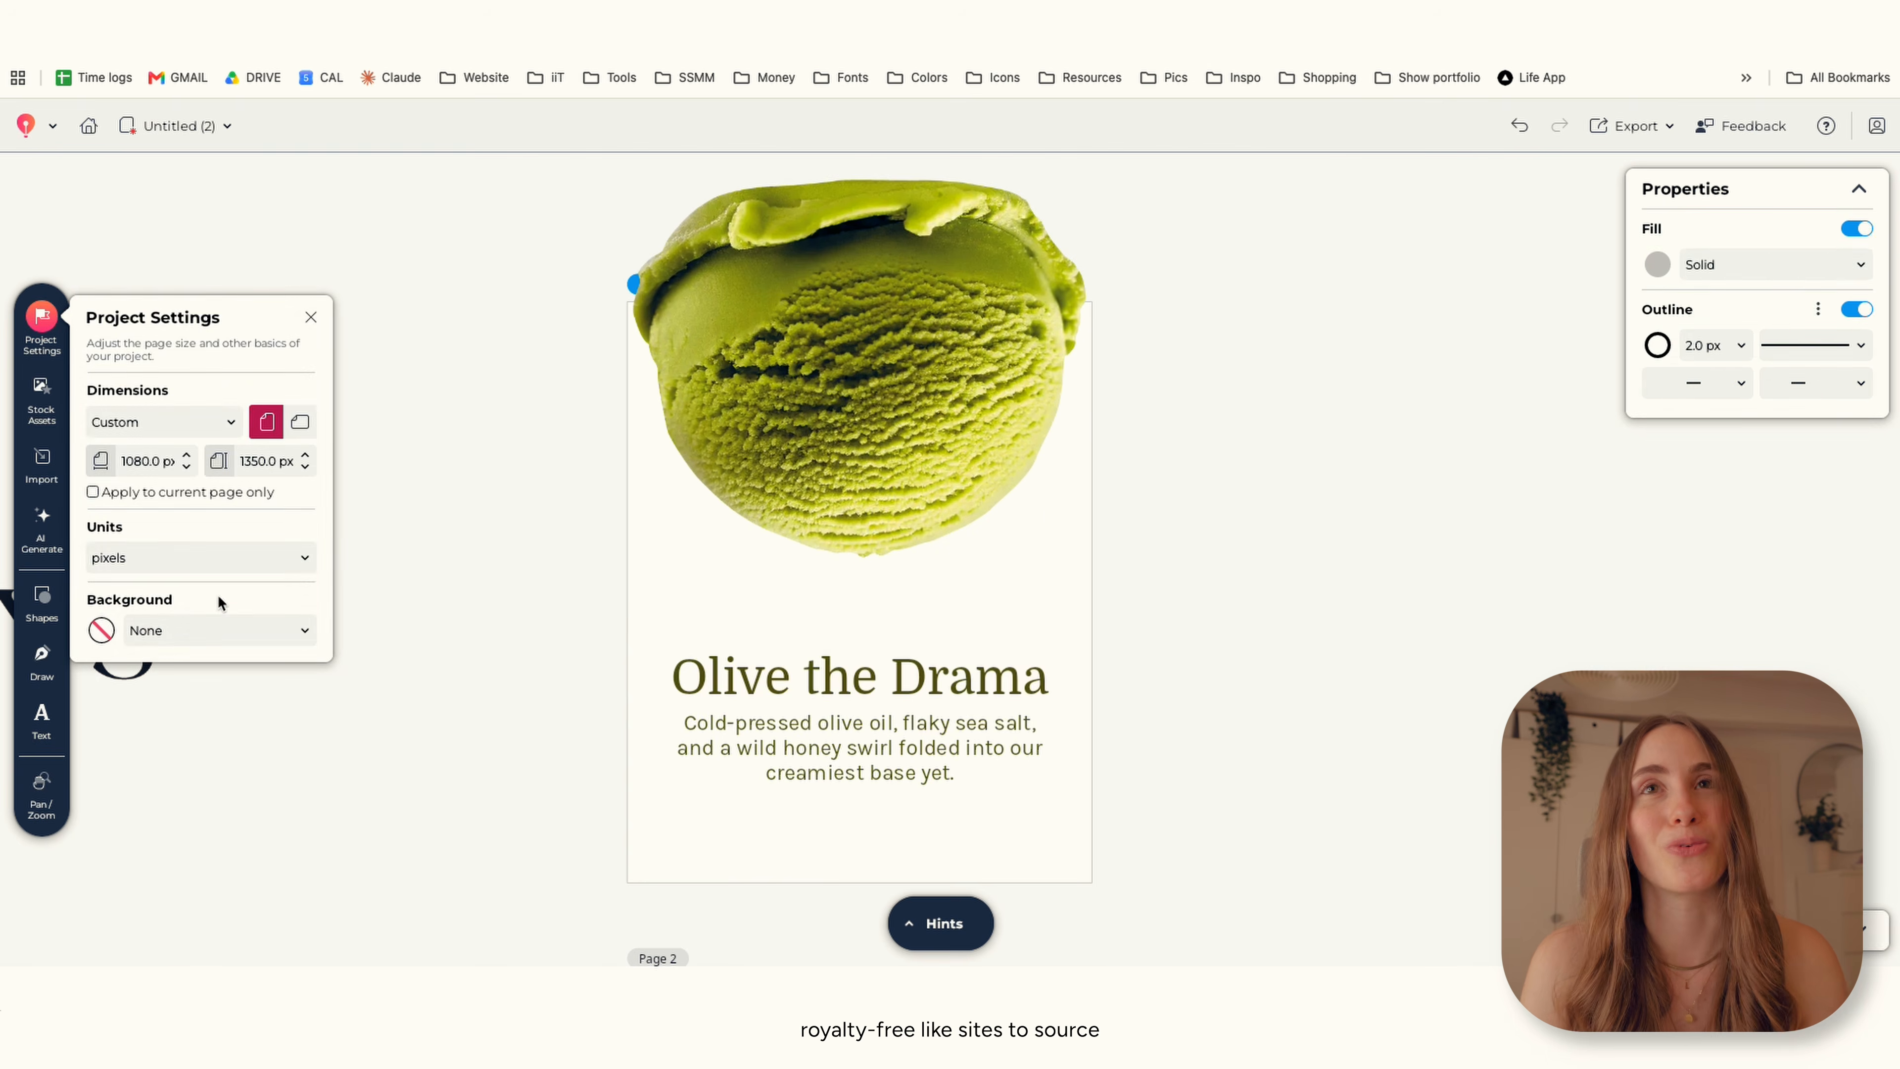
Set the project background to a light cream color.
left_click(102, 631)
left_click_drag(20, 496, 54, 494)
left_click_drag(16, 258, 25, 266)
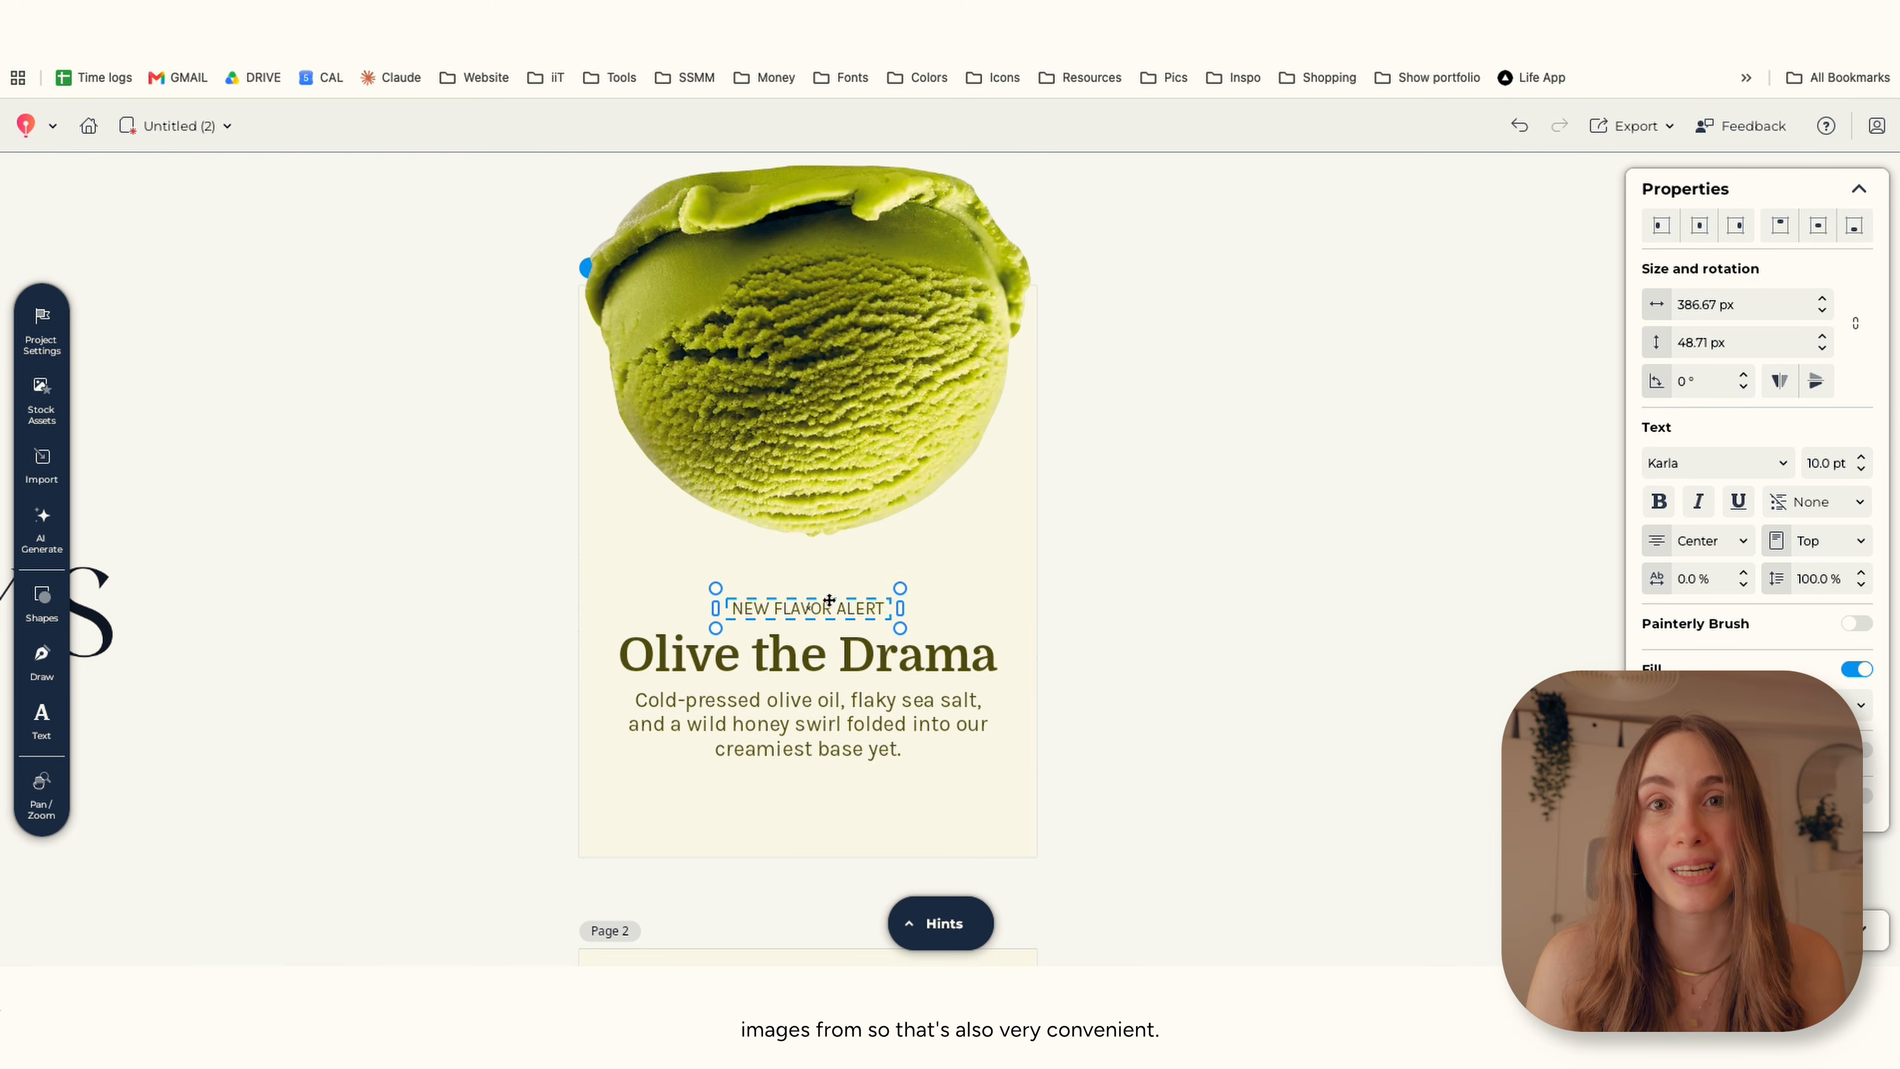
Draw a rounded pill shape around the "NEW FLAVOR ALERT" label above the title.
left_click(41, 599)
right_click(812, 582)
left_click_drag(767, 561, 966, 595)
left_click(1006, 788)
scroll(738, 625, "up", 6)
left_click_drag(966, 454, 966, 469)
Italicize the "NEW FLAVOR ALERT" label and narrow the pill outline to fit it.
left_click(1718, 462)
left_click(1699, 502)
left_click_drag(666, 531, 693, 531)
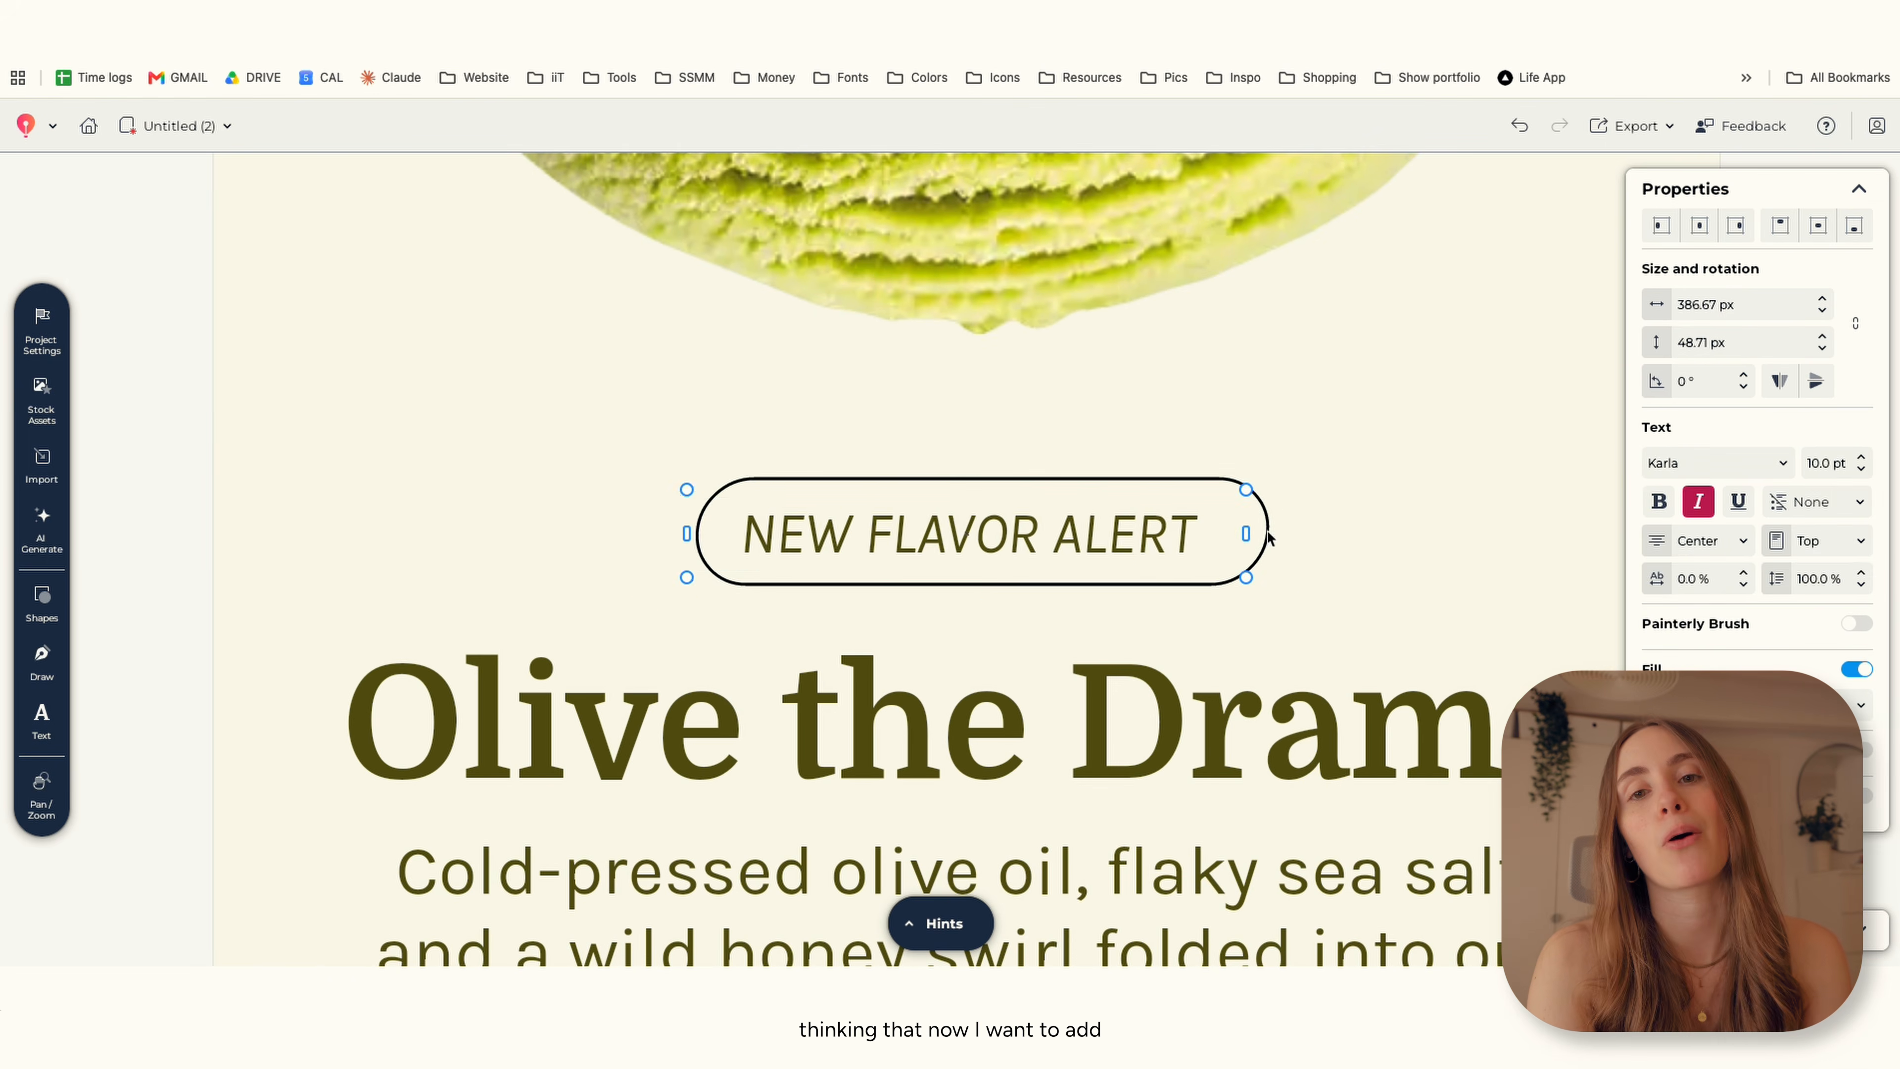
left_click(1268, 539, "shift")
scroll(1073, 572, "down", 6)
left_click(1334, 566)
Try to nudge the description under the title slightly lower.
scroll(1302, 565, "up", 2)
scroll(953, 592, "down", 3)
left_click(1016, 671)
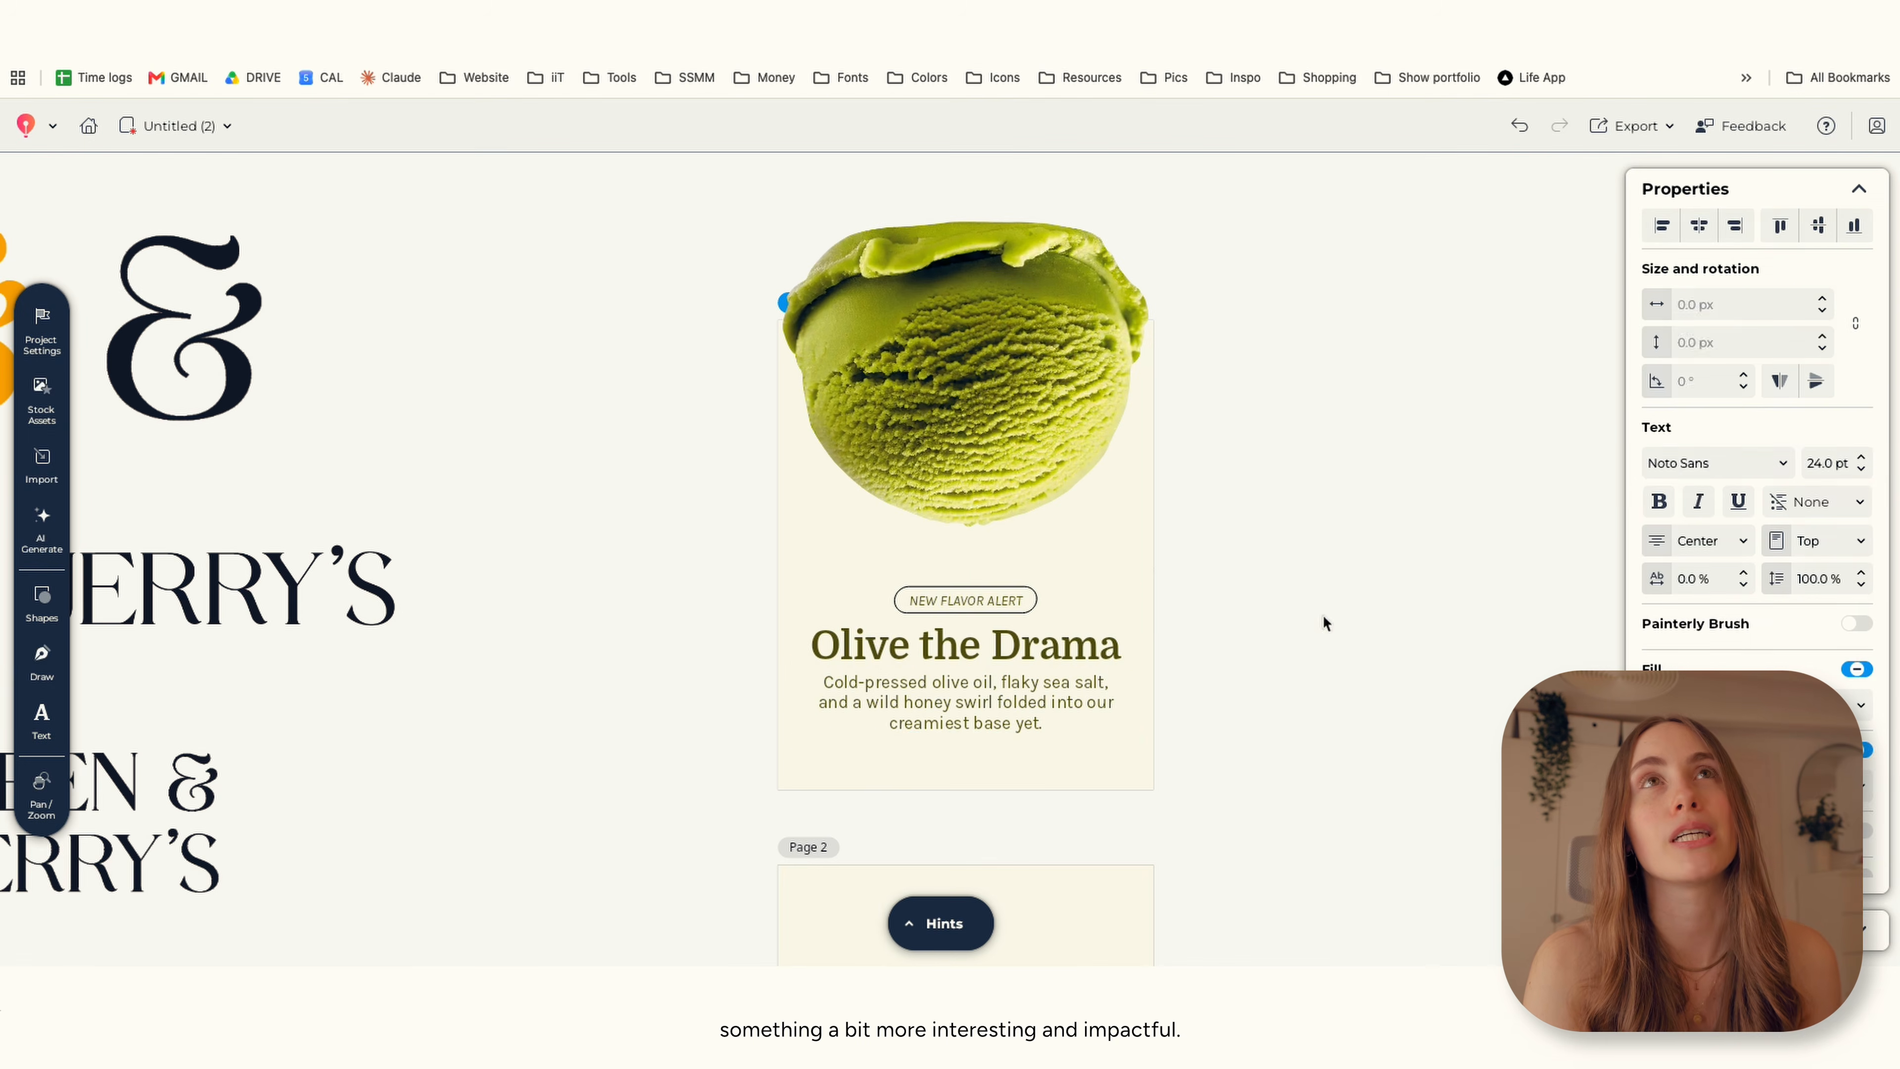
left_click_drag(966, 702, 965, 705)
left_click(1276, 699)
key("ctrl+z")
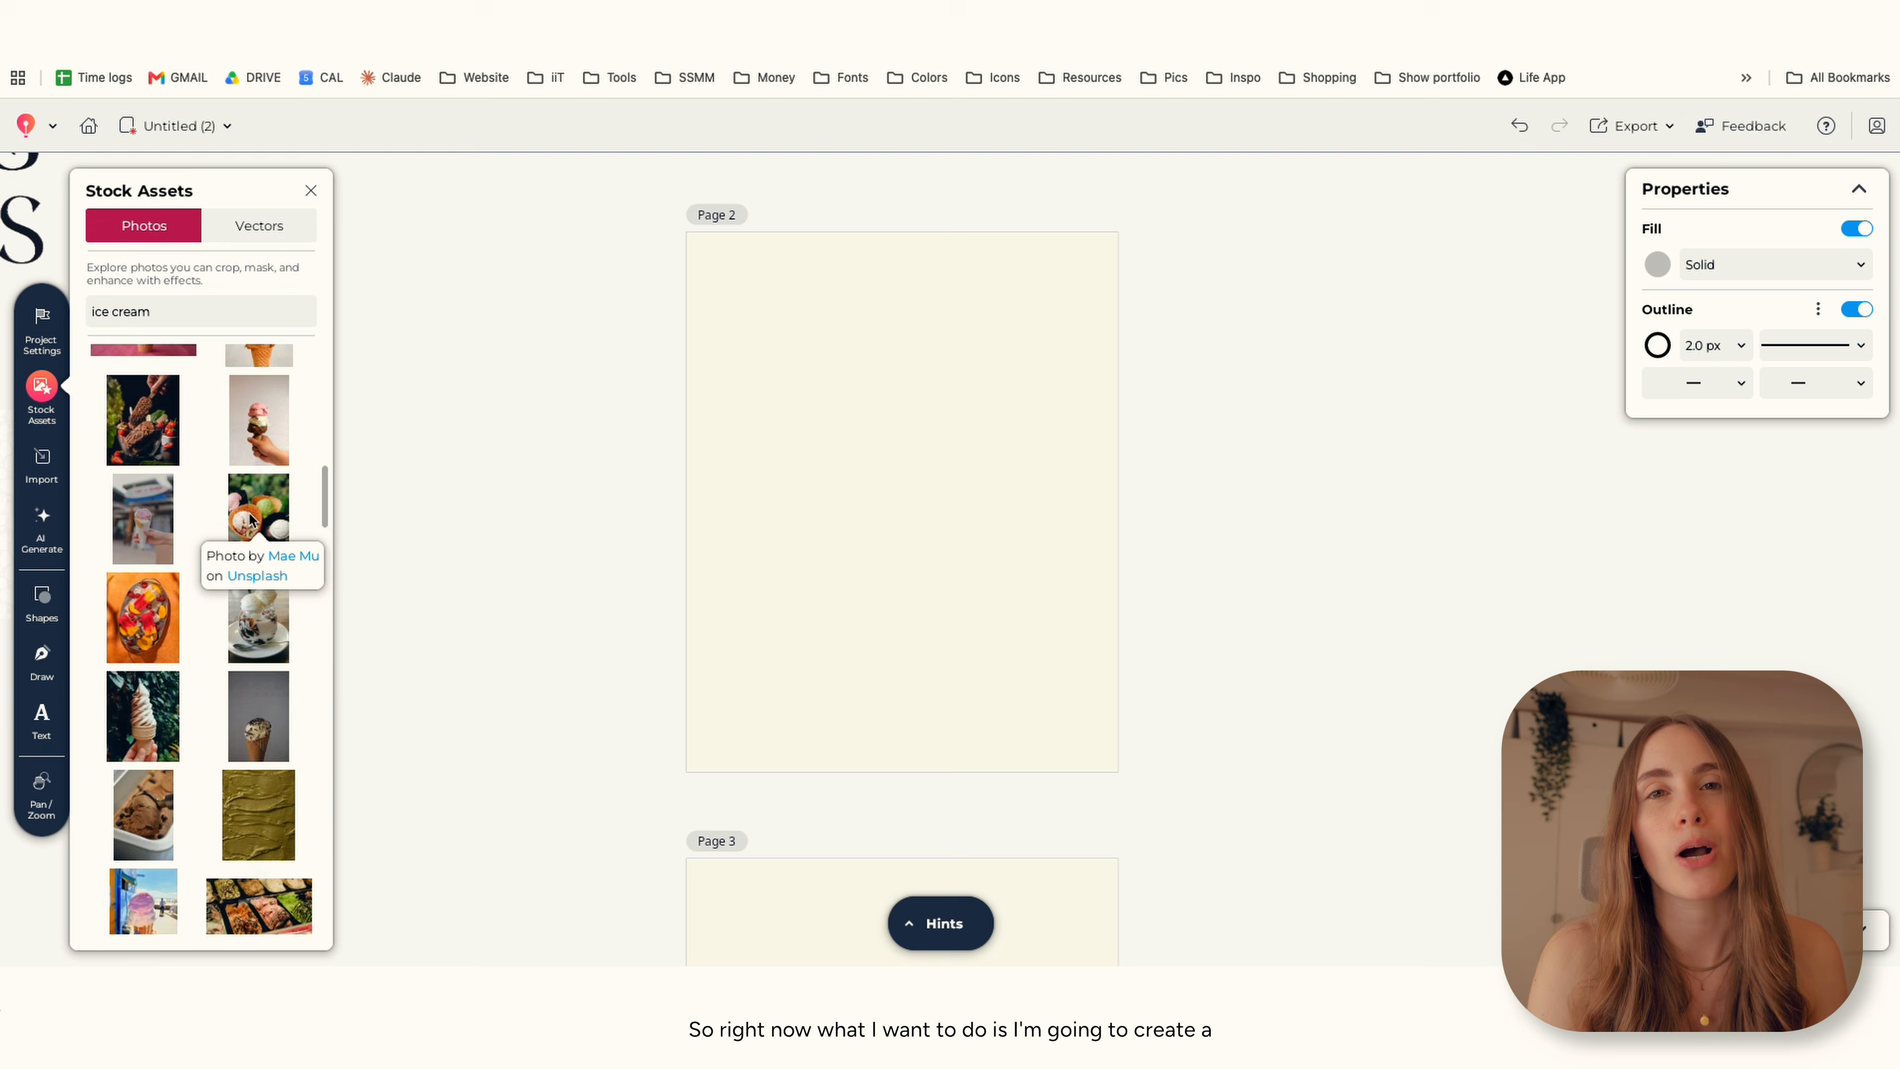
Place the green creamy texture stock photo on page 2, rotated 90° and enlarged to about 2166 × 1733 px from the page's upper corner.
scroll(225, 551, "down", 3)
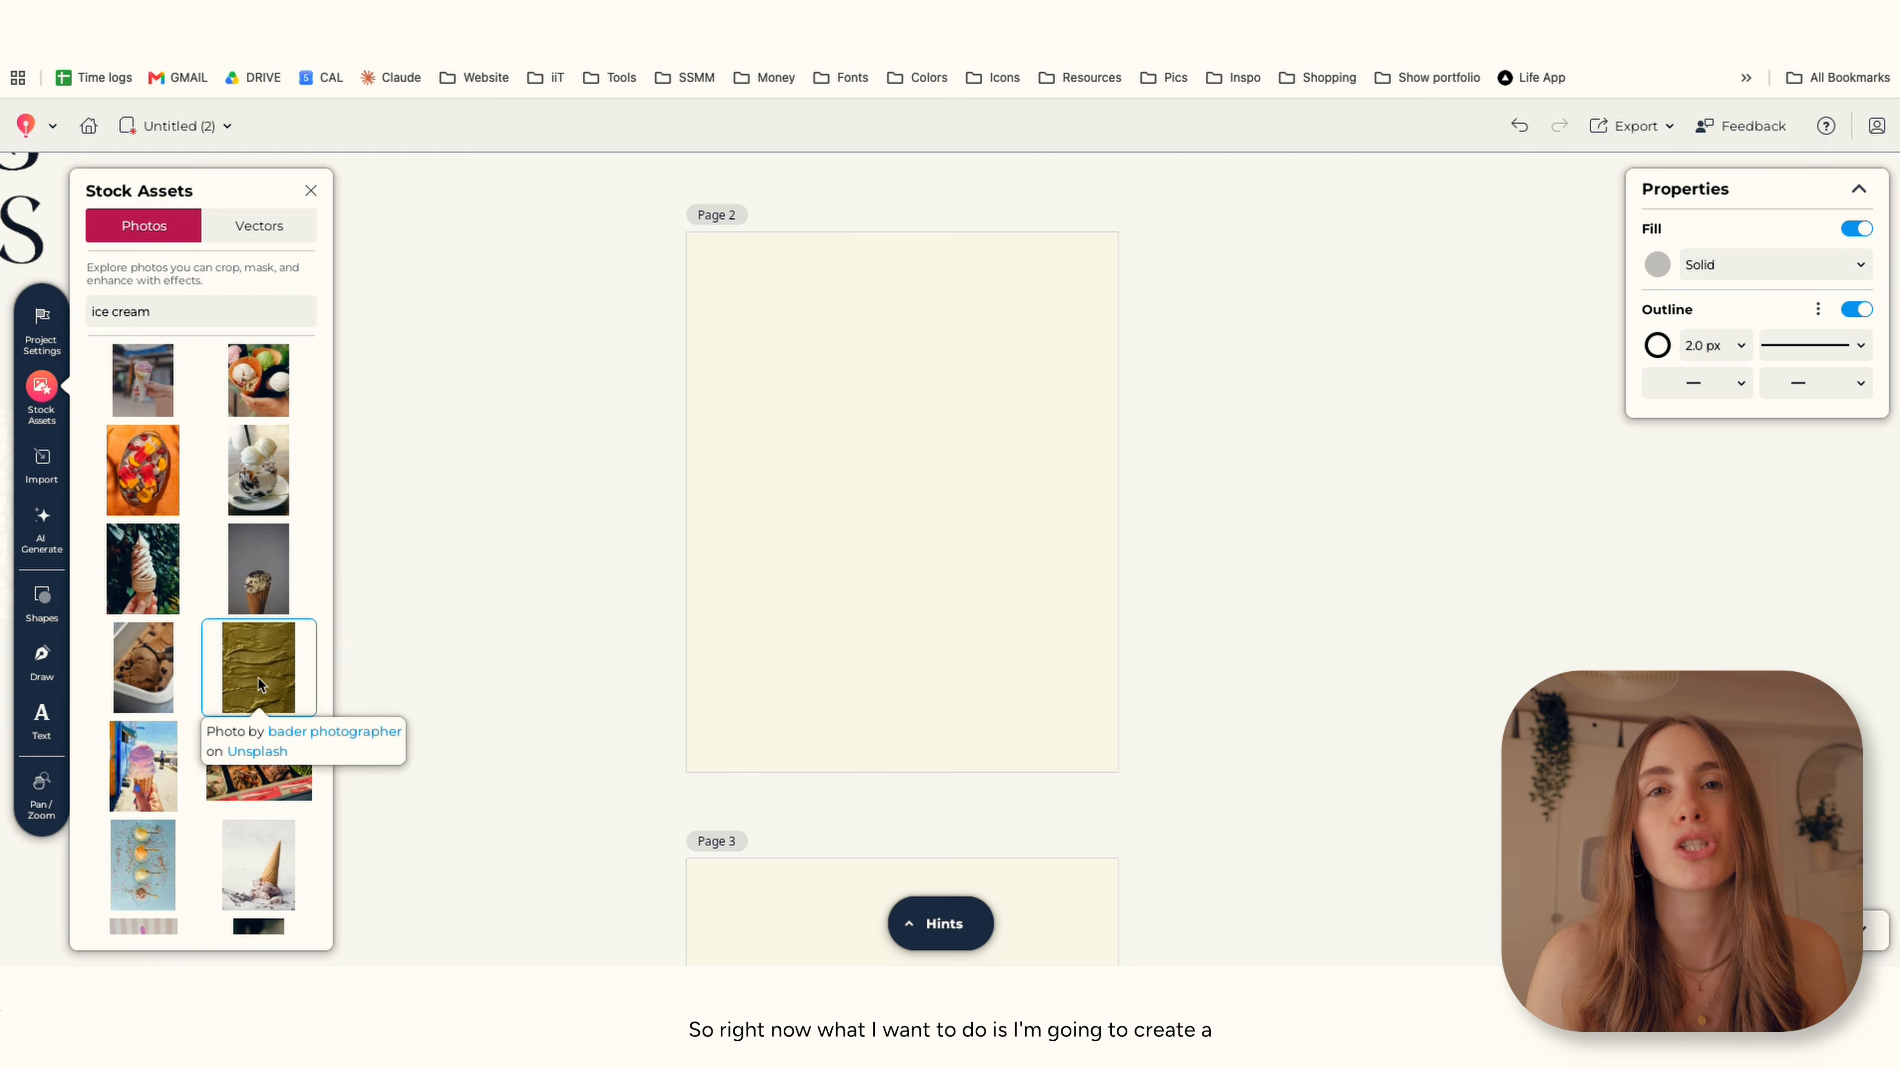
left_click(257, 676)
scroll(274, 630, "down", 3)
scroll(277, 638, "up", 5)
left_click_drag(794, 337, 785, 712)
key("Return")
left_click_drag(953, 560, 877, 384)
left_click_drag(1078, 547, 1562, 934)
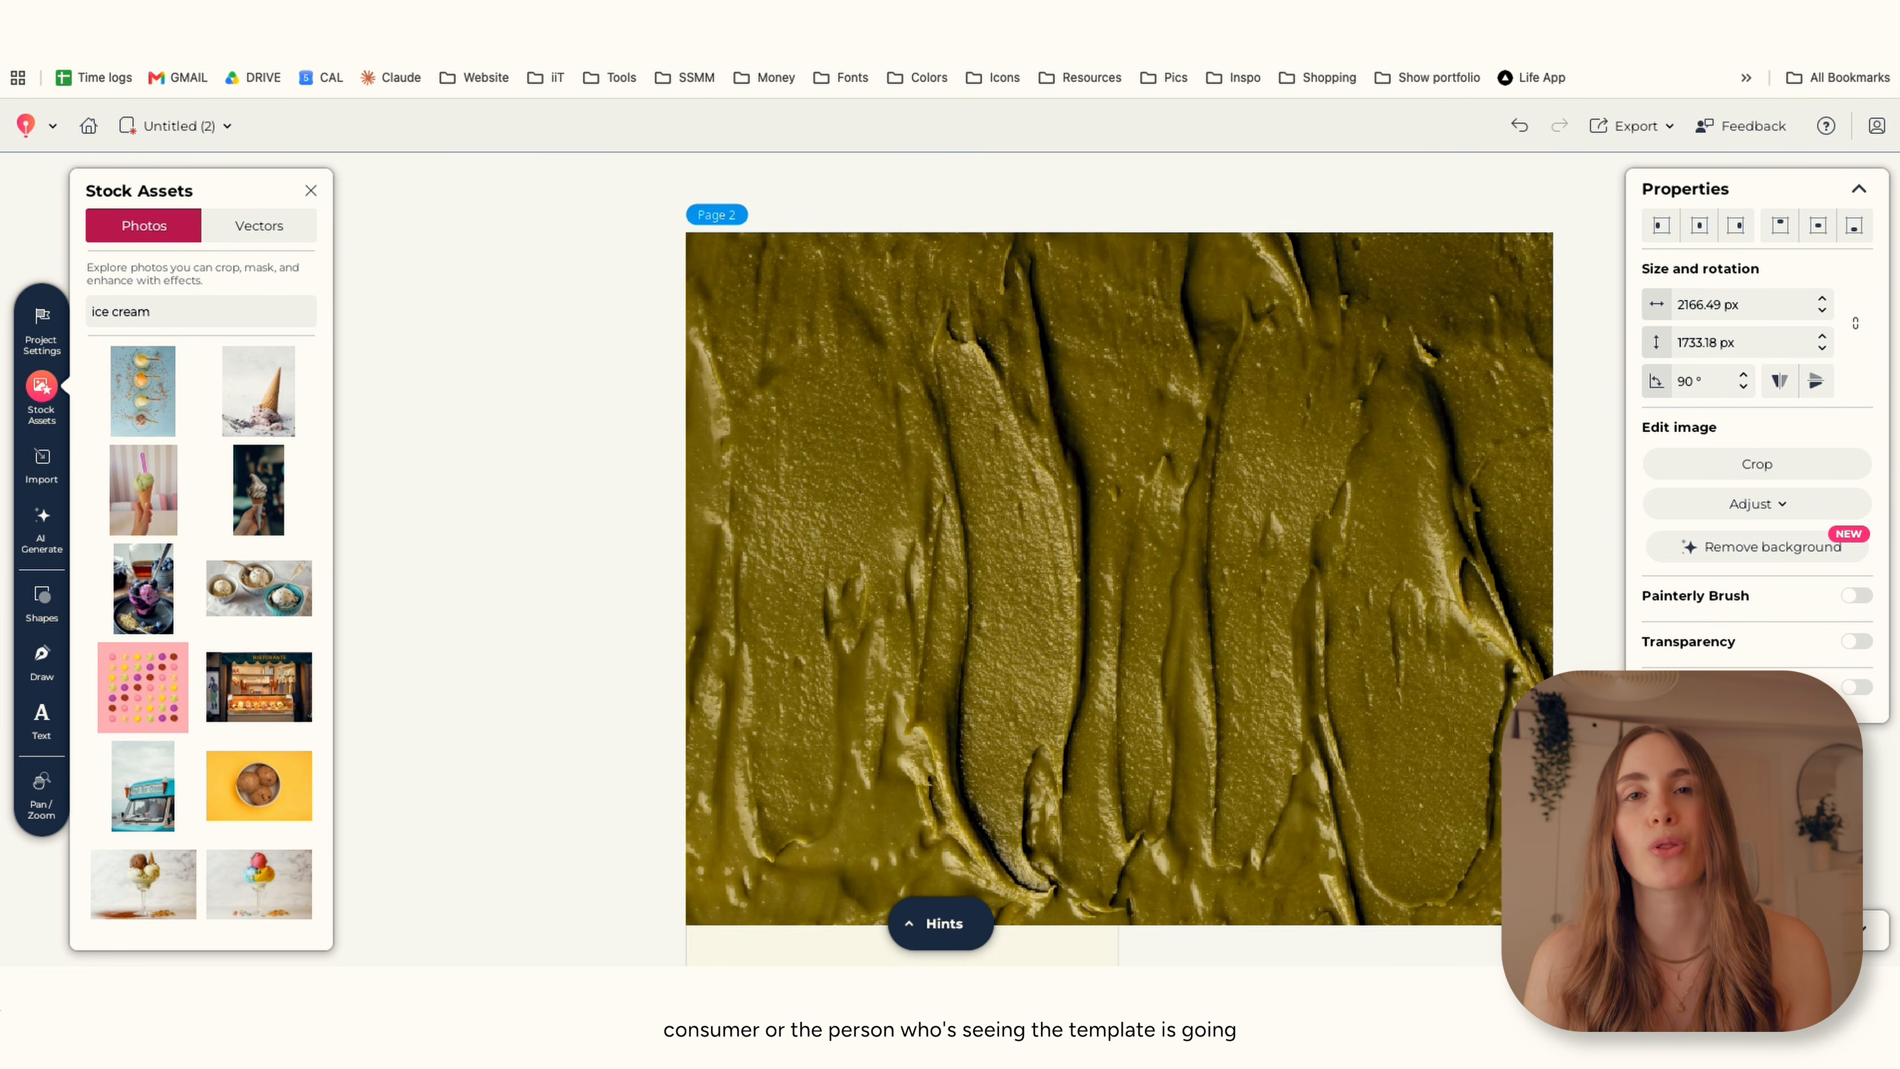
Crop the texture photo to 1080 × 1350 px so it fills page 2 and continues across page 3.
scroll(877, 578, "down", 4)
left_click(483, 582)
left_click(972, 644)
left_click(1757, 464)
left_click_drag(1347, 716, 890, 506)
scroll(891, 674, "down", 4)
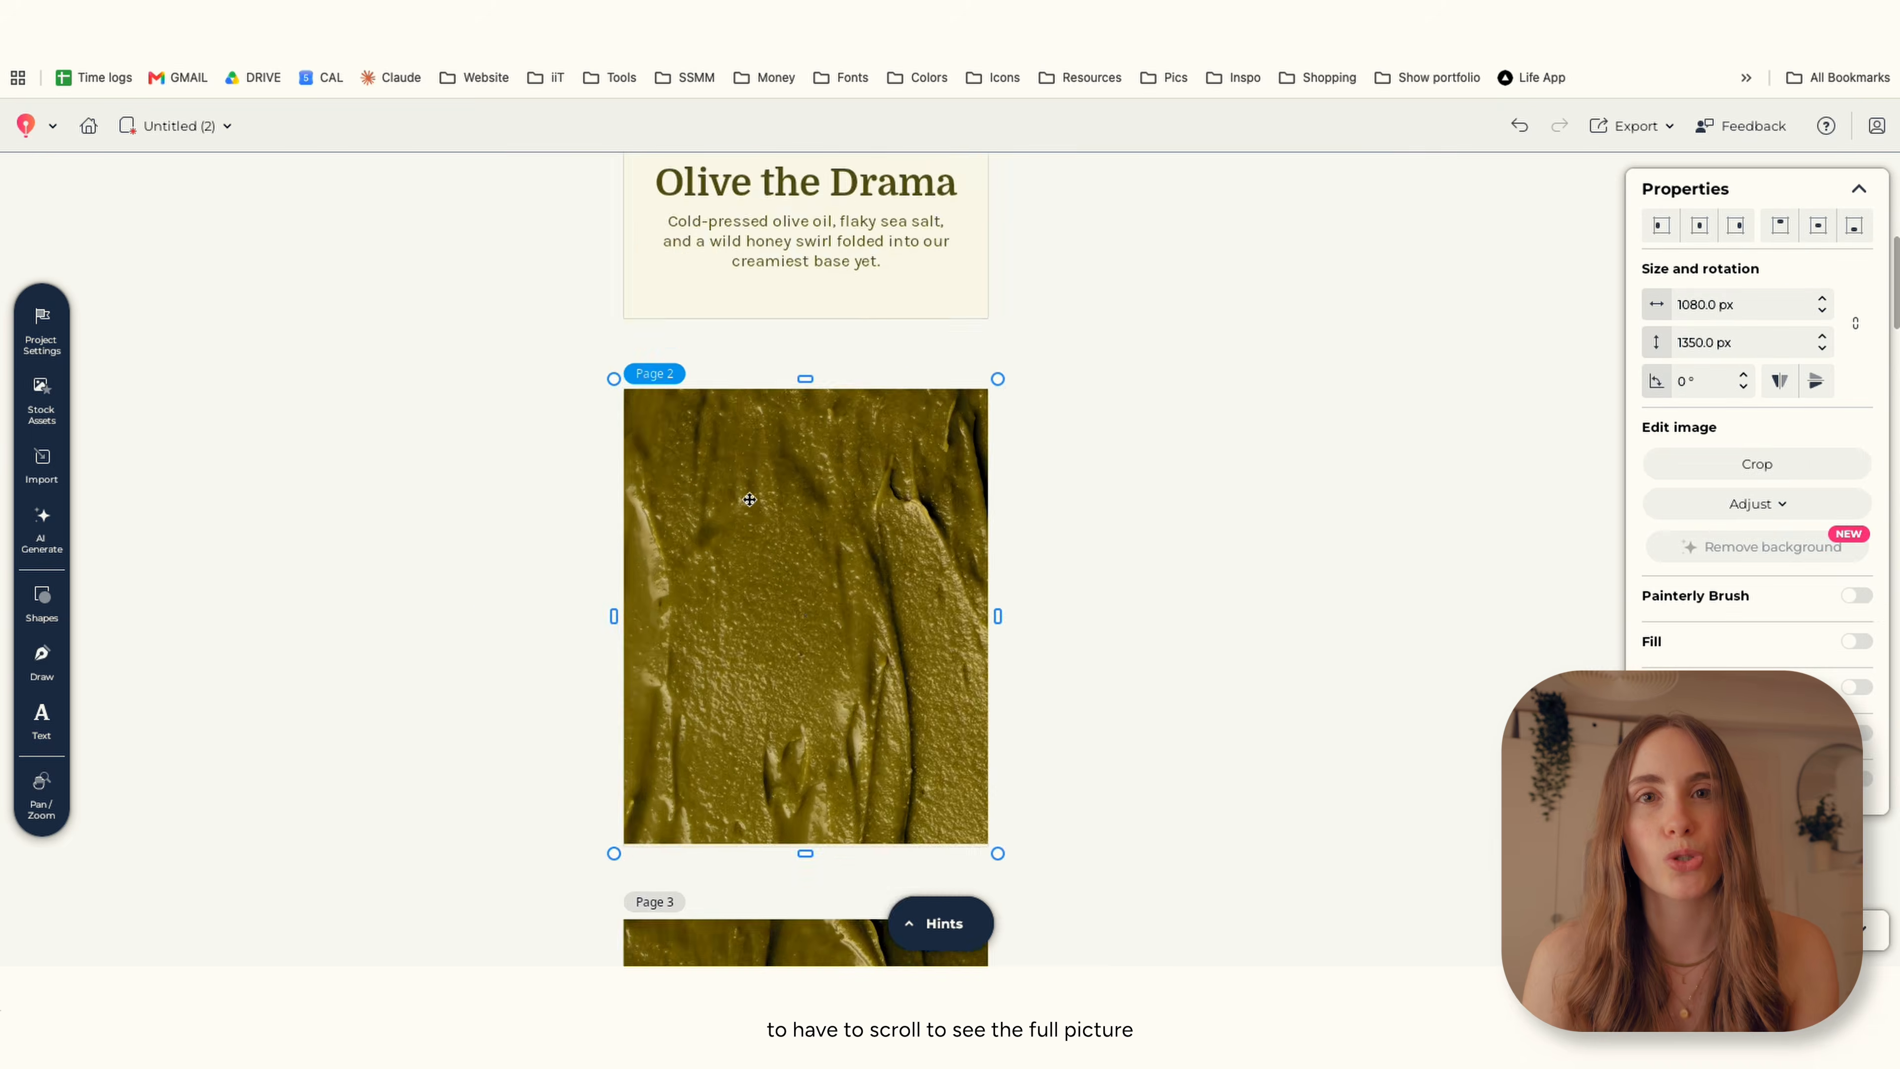
scroll(823, 561, "down", 3)
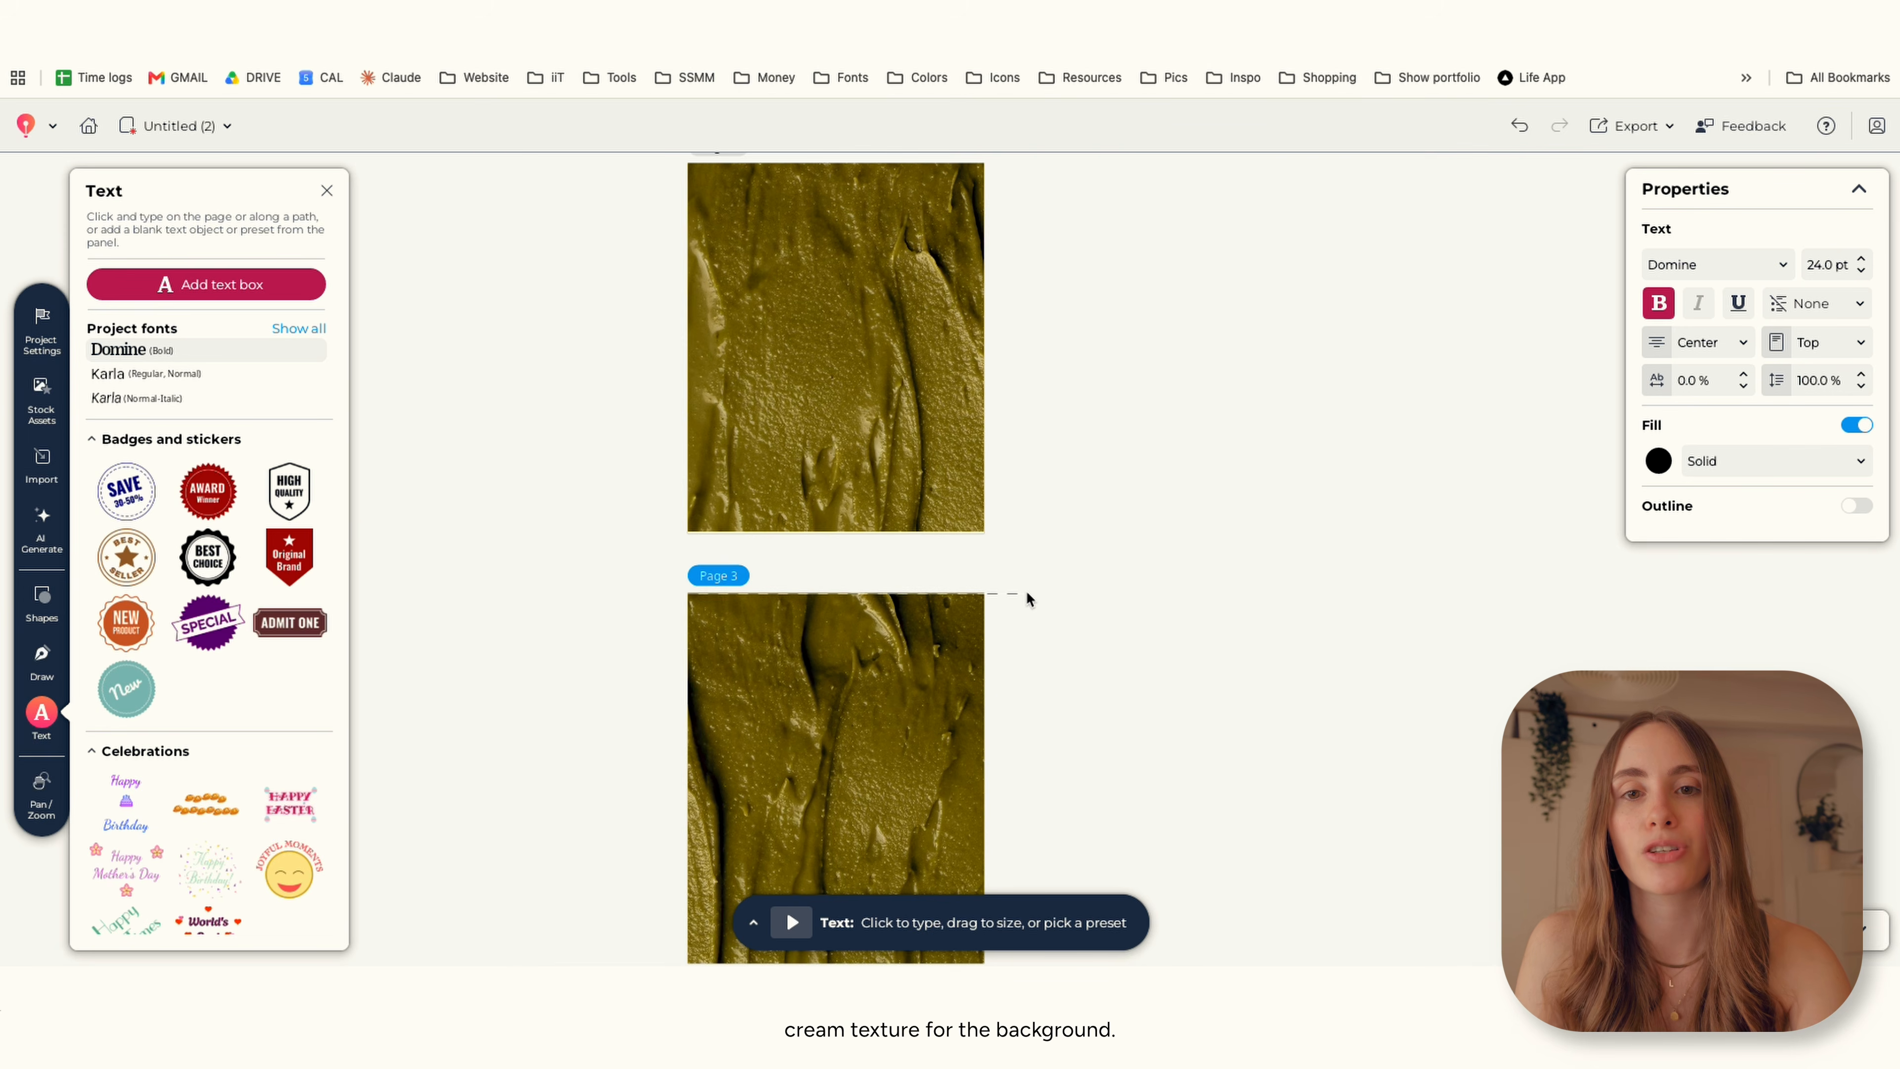
Add a huge cream "DRAMA." in bold Domine, about 1860 px wide, and position it to run across pages 2 and 3.
scroll(1027, 597, "down", 2)
left_click_drag(853, 678, 890, 688)
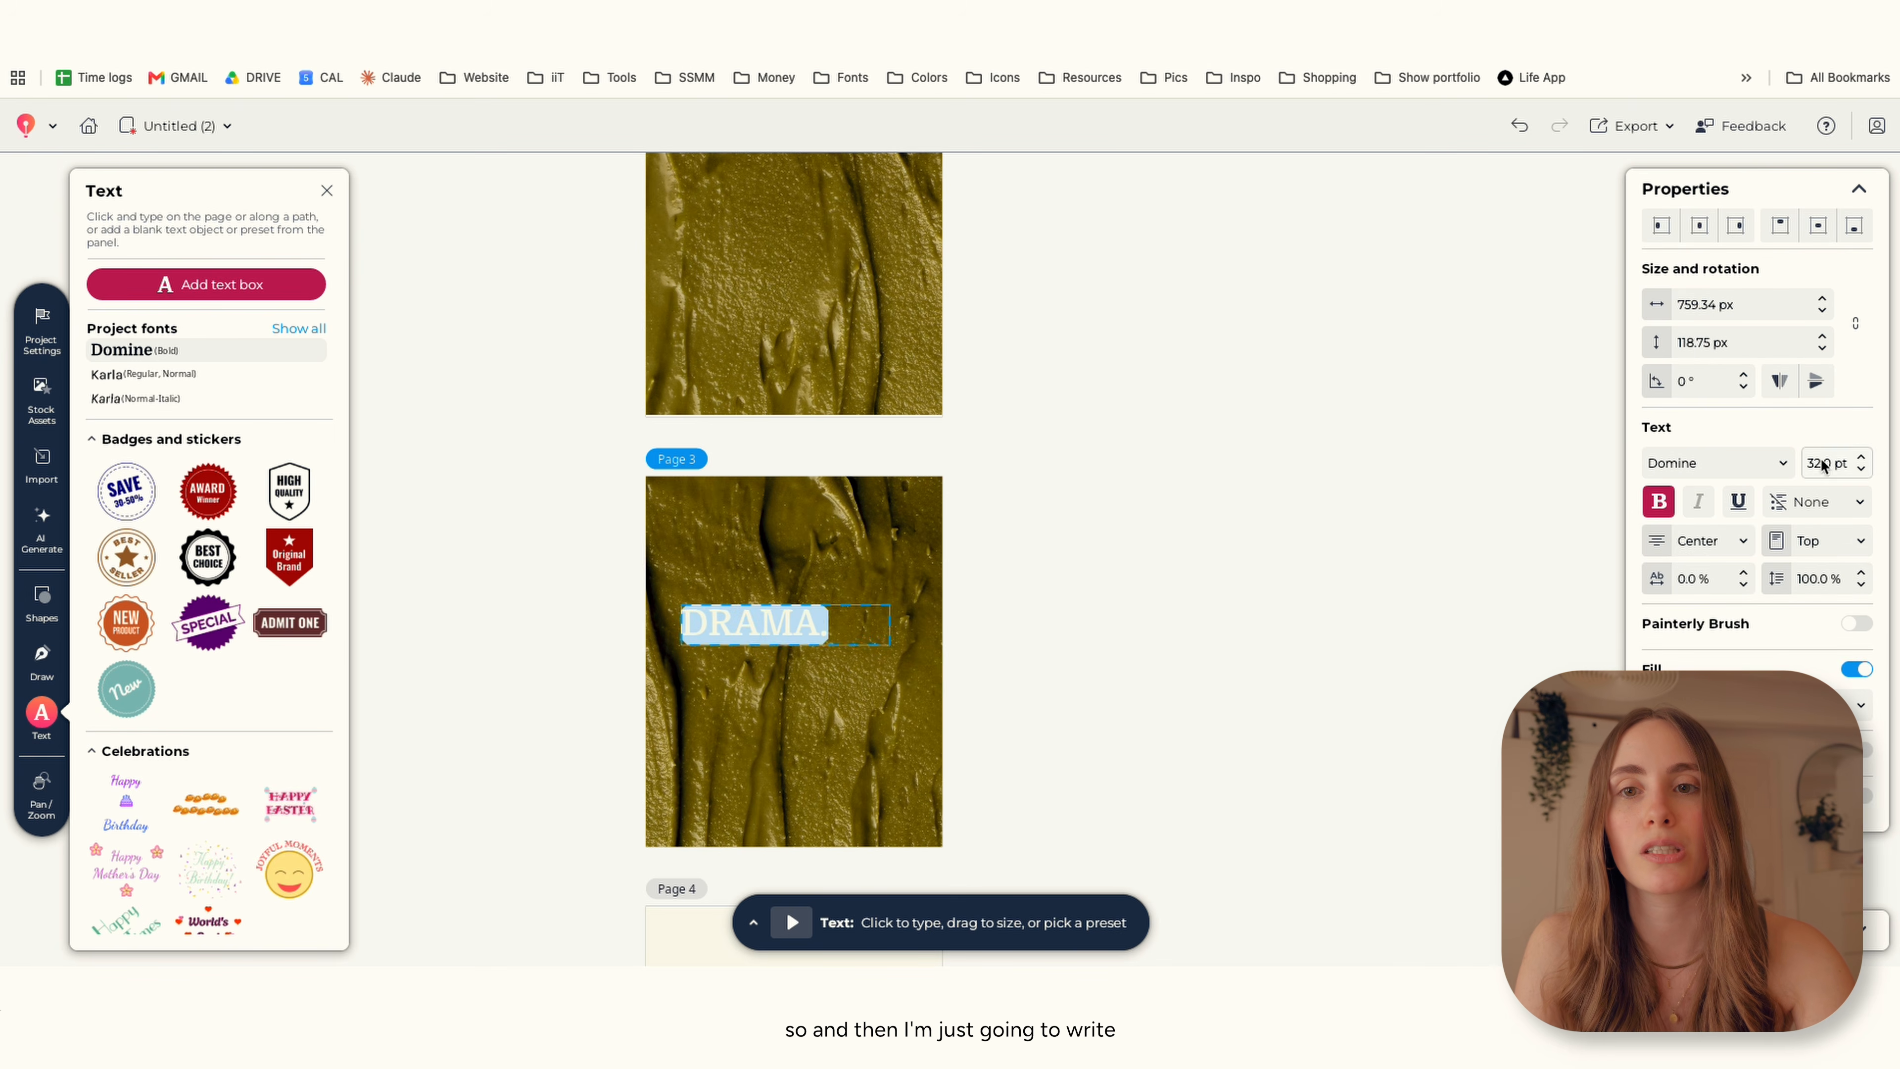
left_click(1743, 464)
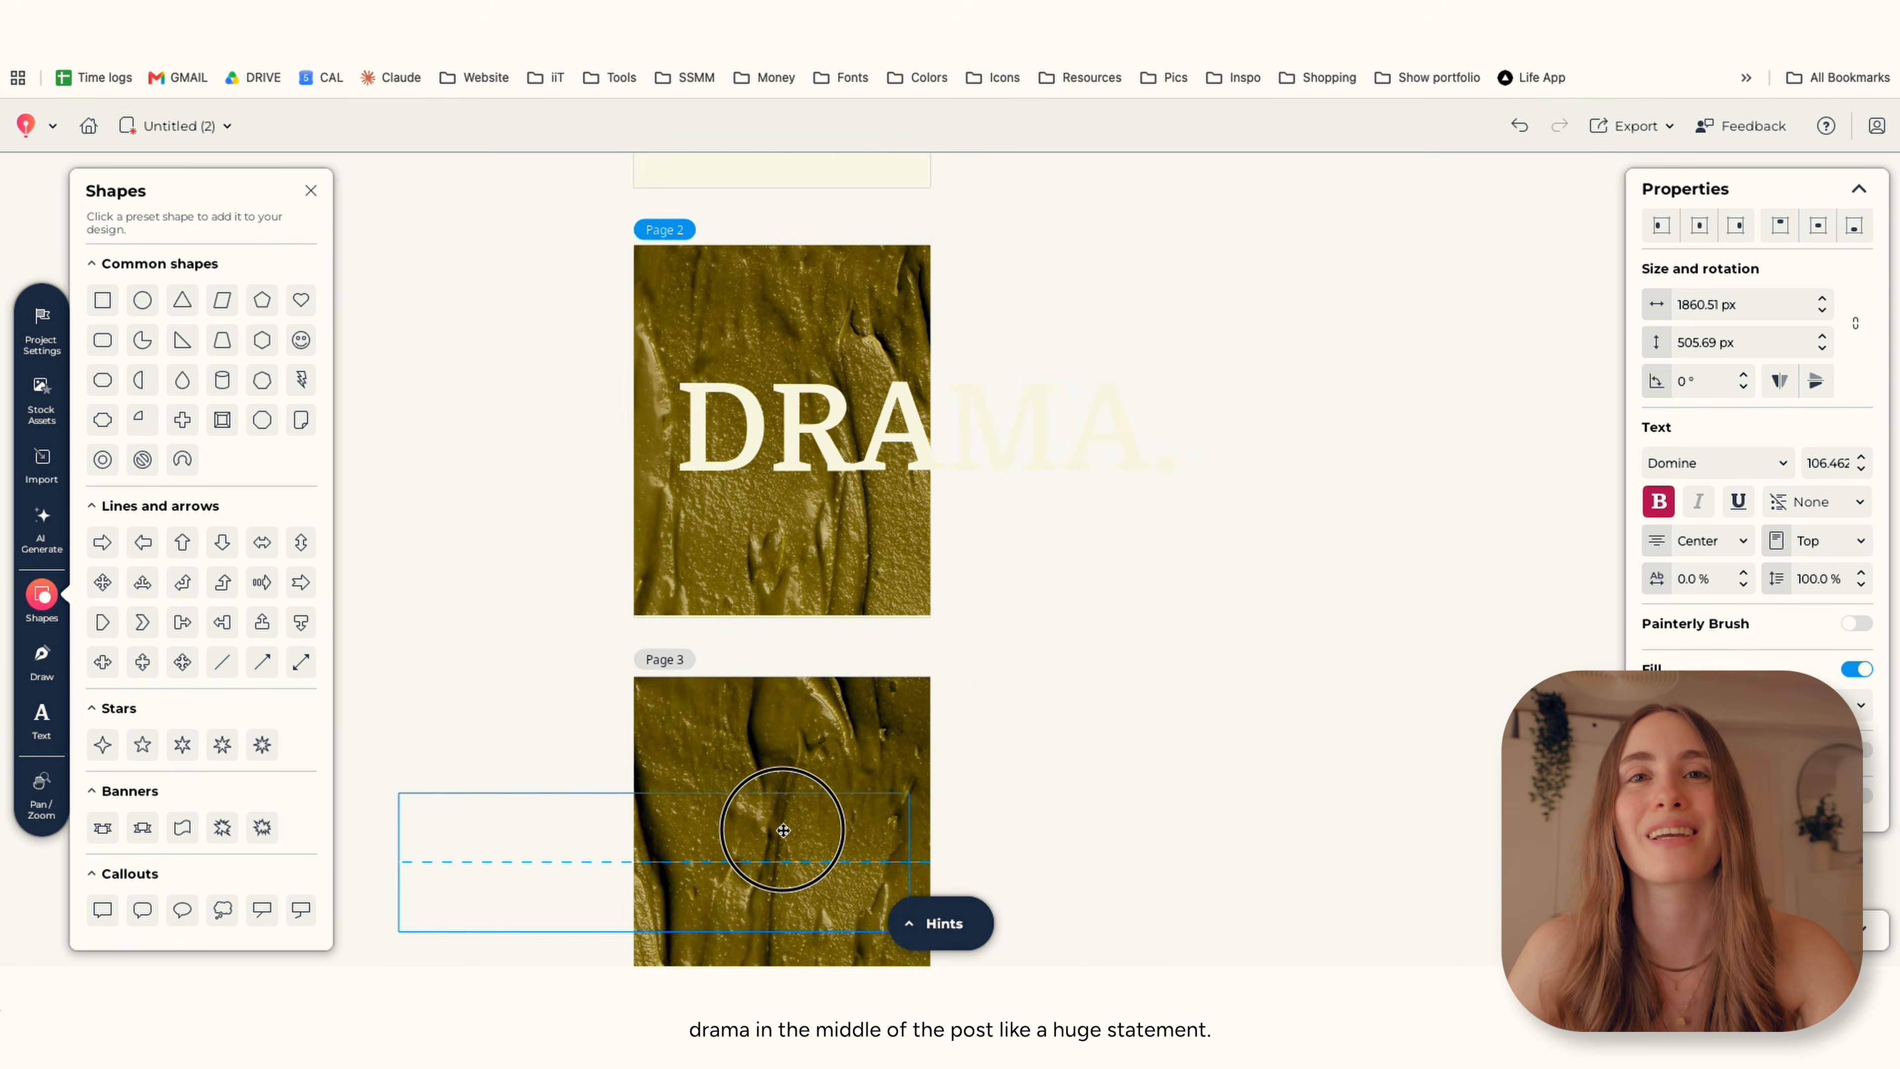
left_click_drag(784, 830, 598, 719)
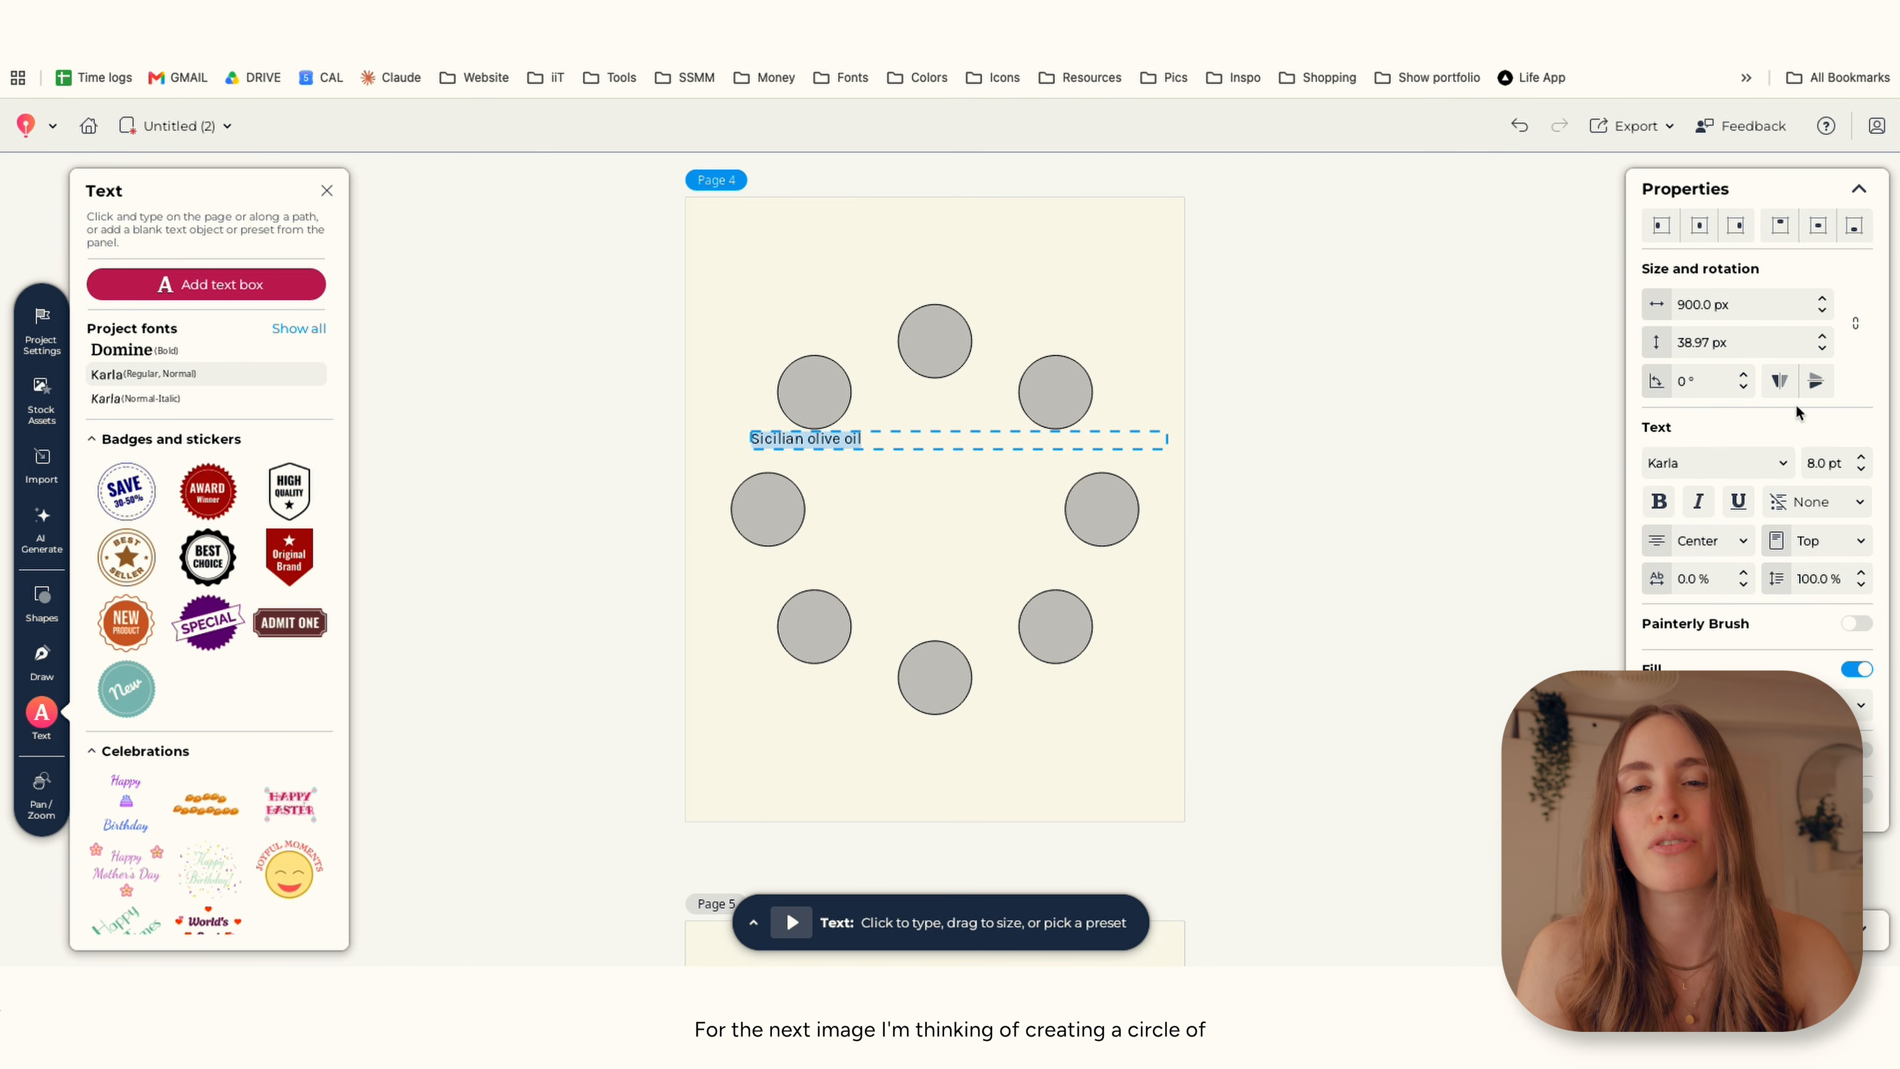
Fit the "Sicilian olive oil" label box on page 4 to its text and fill the circle below it with the yellow oil photo.
left_click_drag(1167, 440, 883, 445)
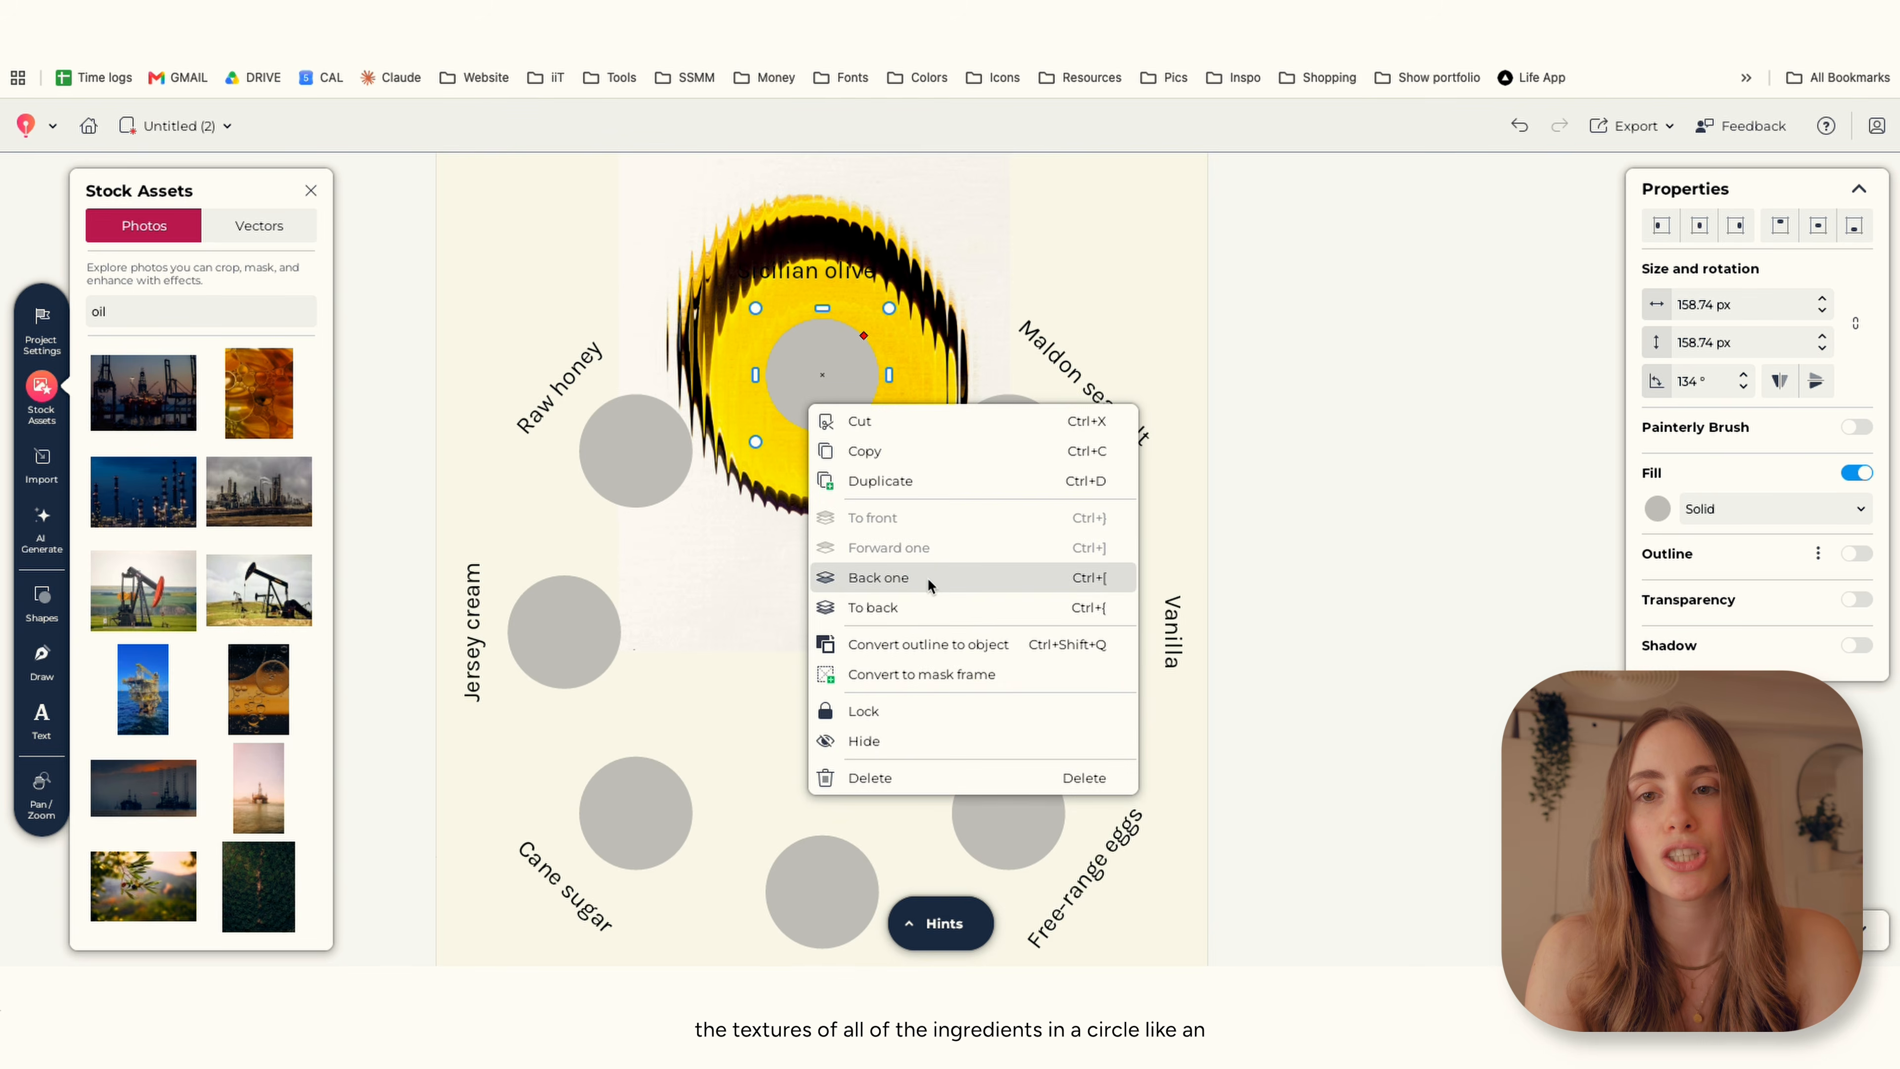
left_click(950, 639)
left_click_drag(844, 516, 946, 577)
double_click(841, 397)
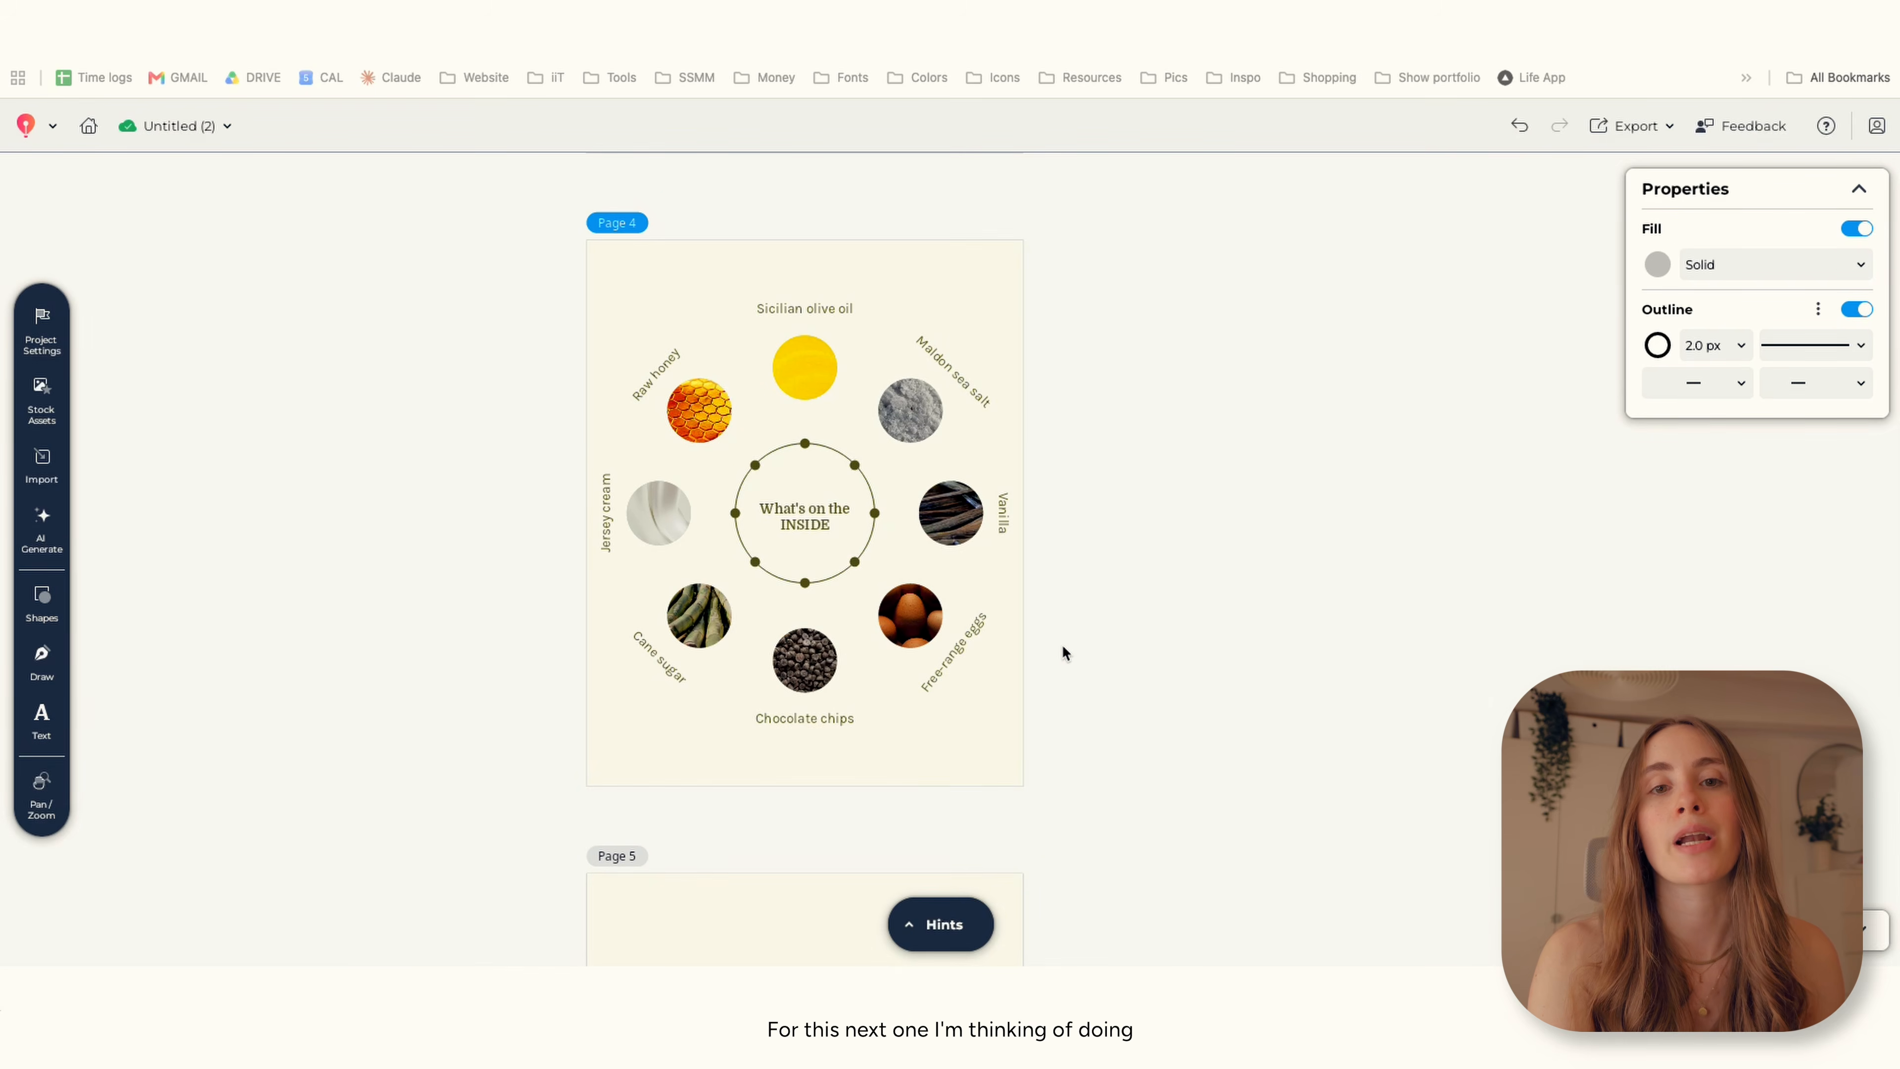
Browse the "ice cream scoop" stock photos for a minimal image for page 5.
scroll(1064, 651, "down", 8)
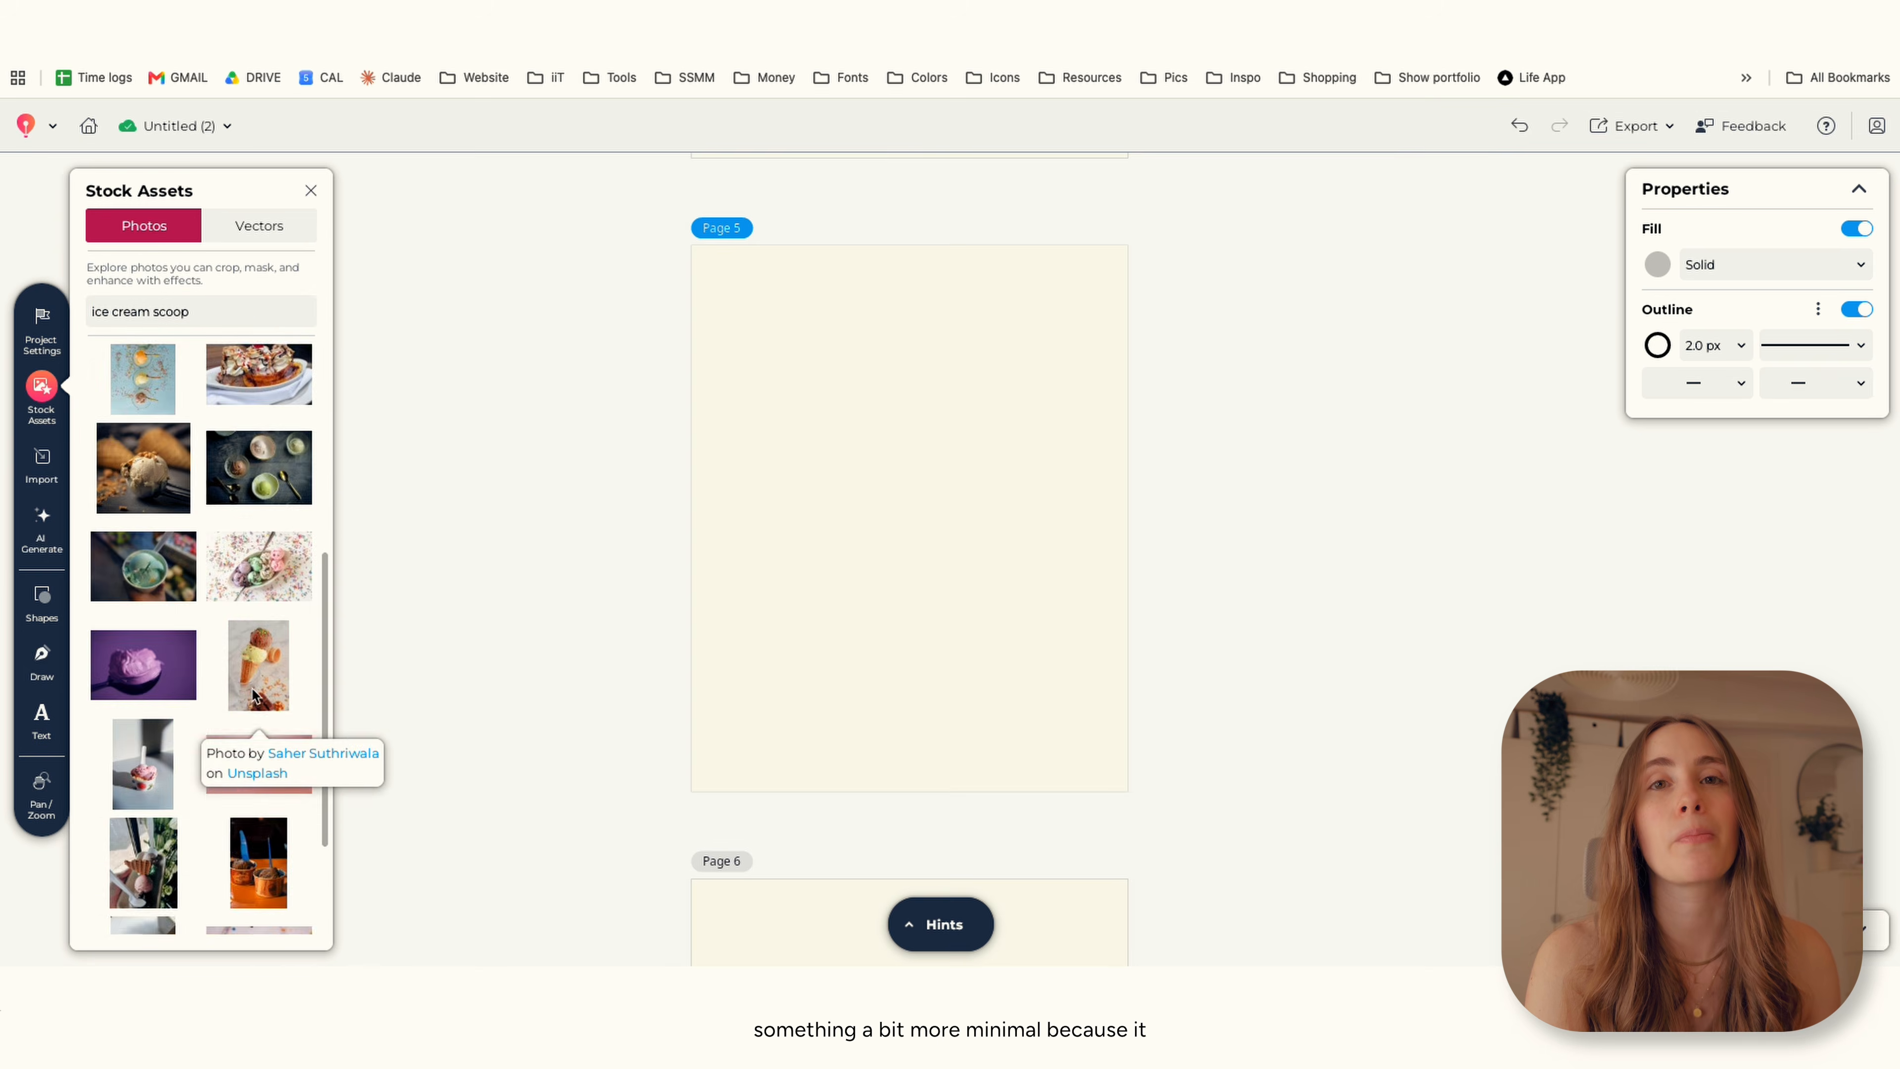
scroll(254, 696, "down", 15)
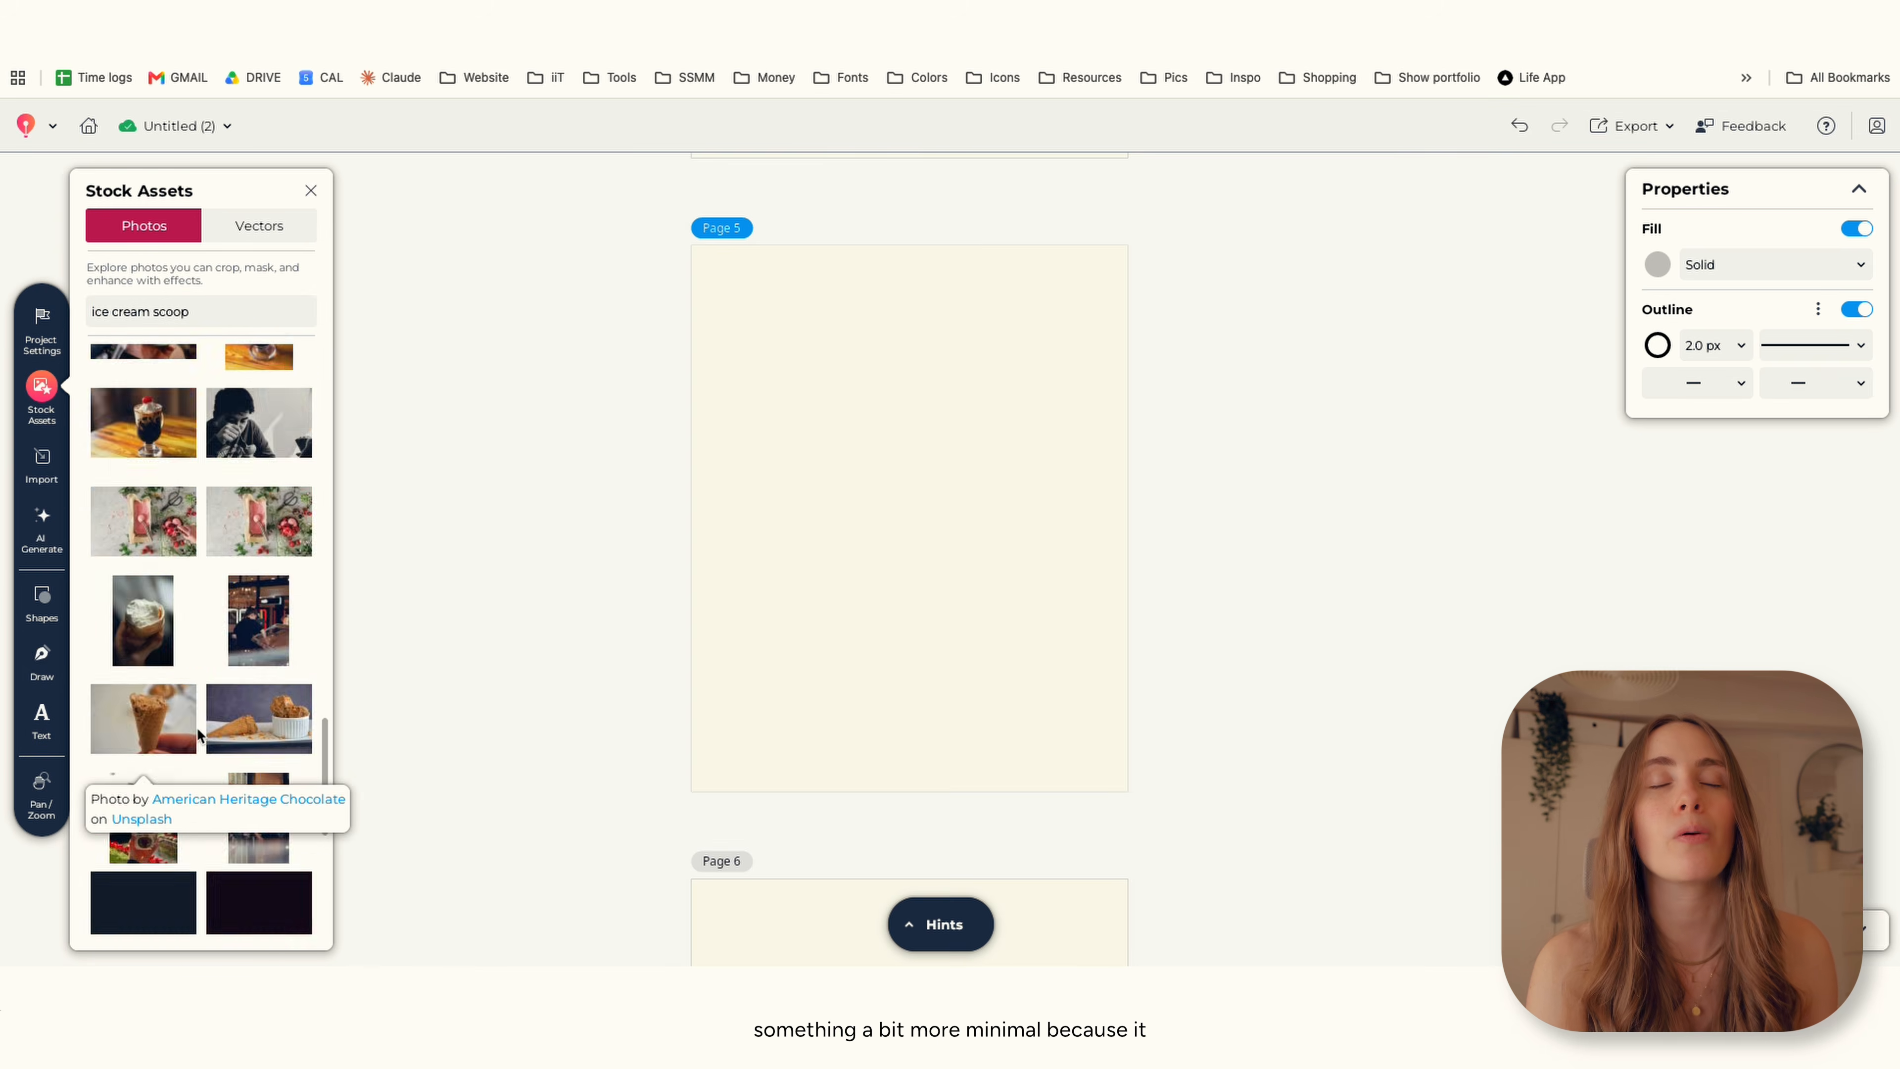
scroll(208, 383, "down", 5)
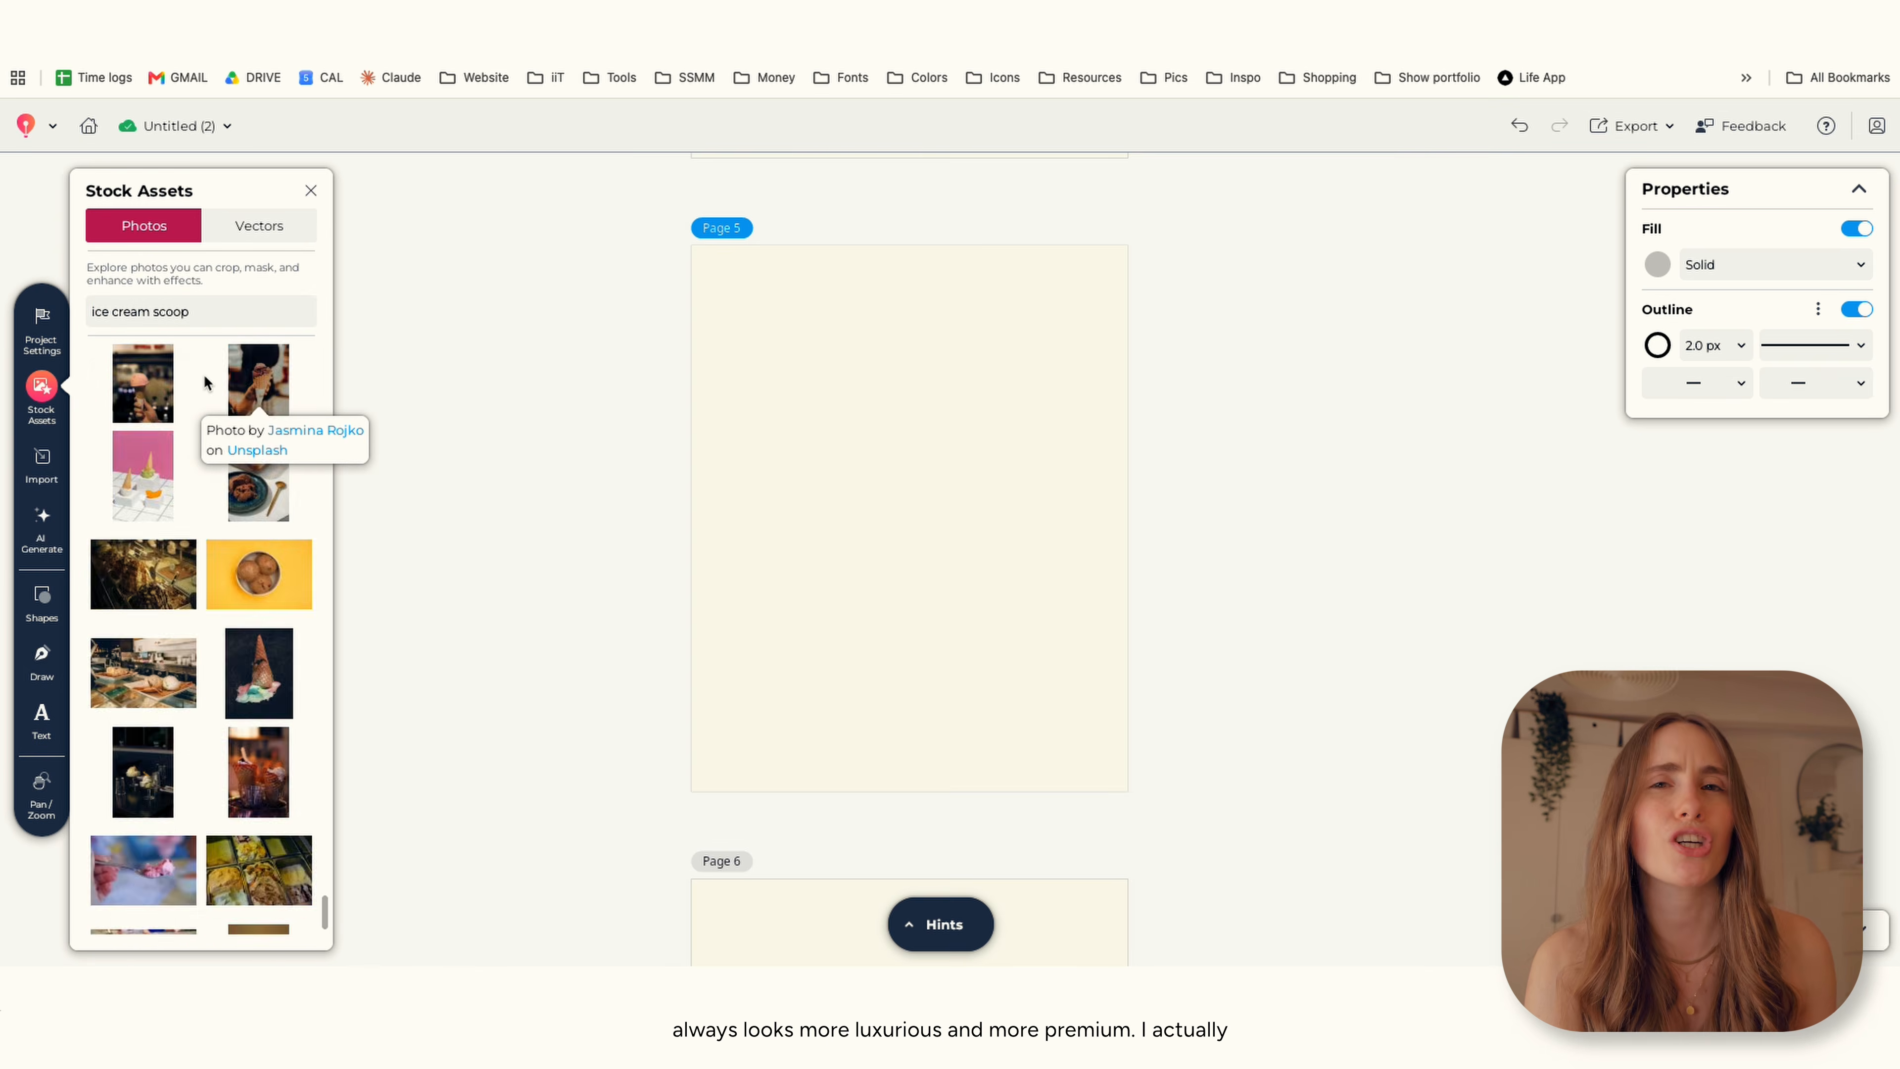
left_click(210, 383)
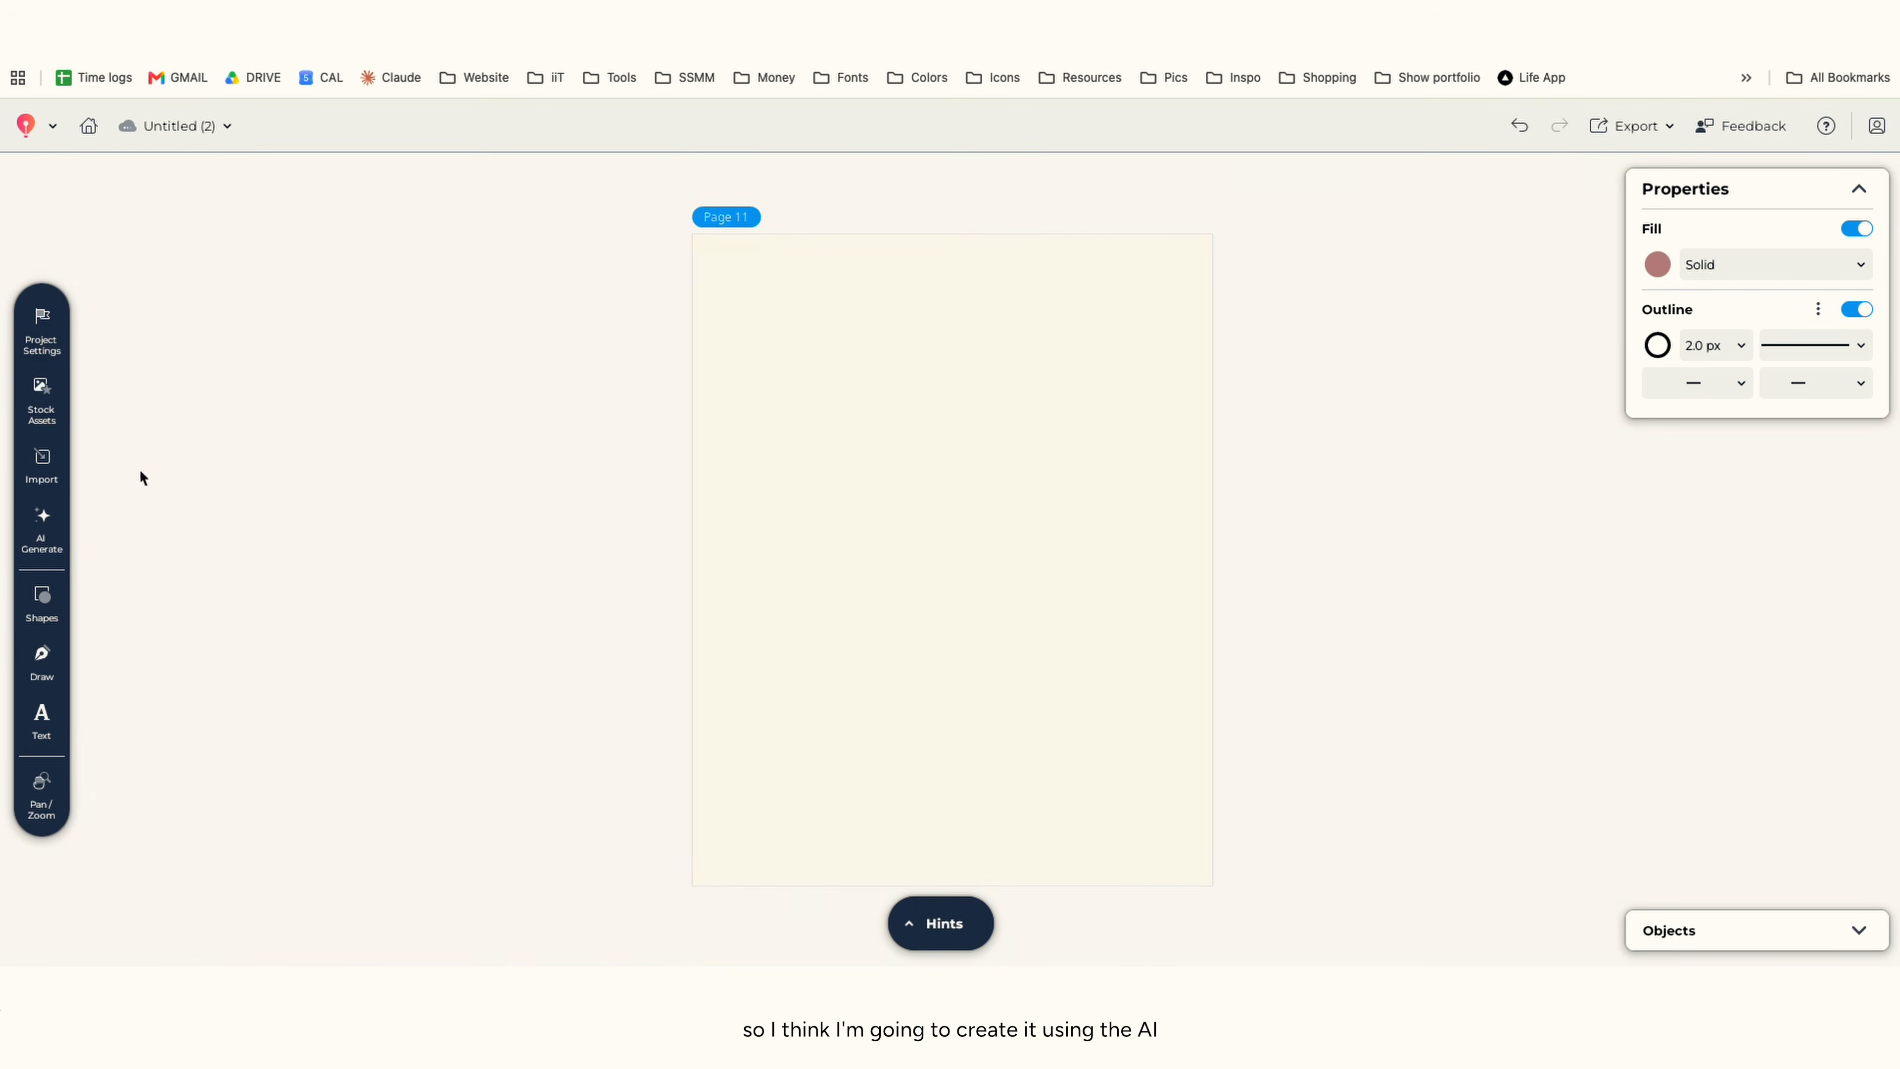
Write an AI image prompt for a bitten ice cream scoop in the color green, with a wooden panel background and green, creamy details.
left_click(34, 515)
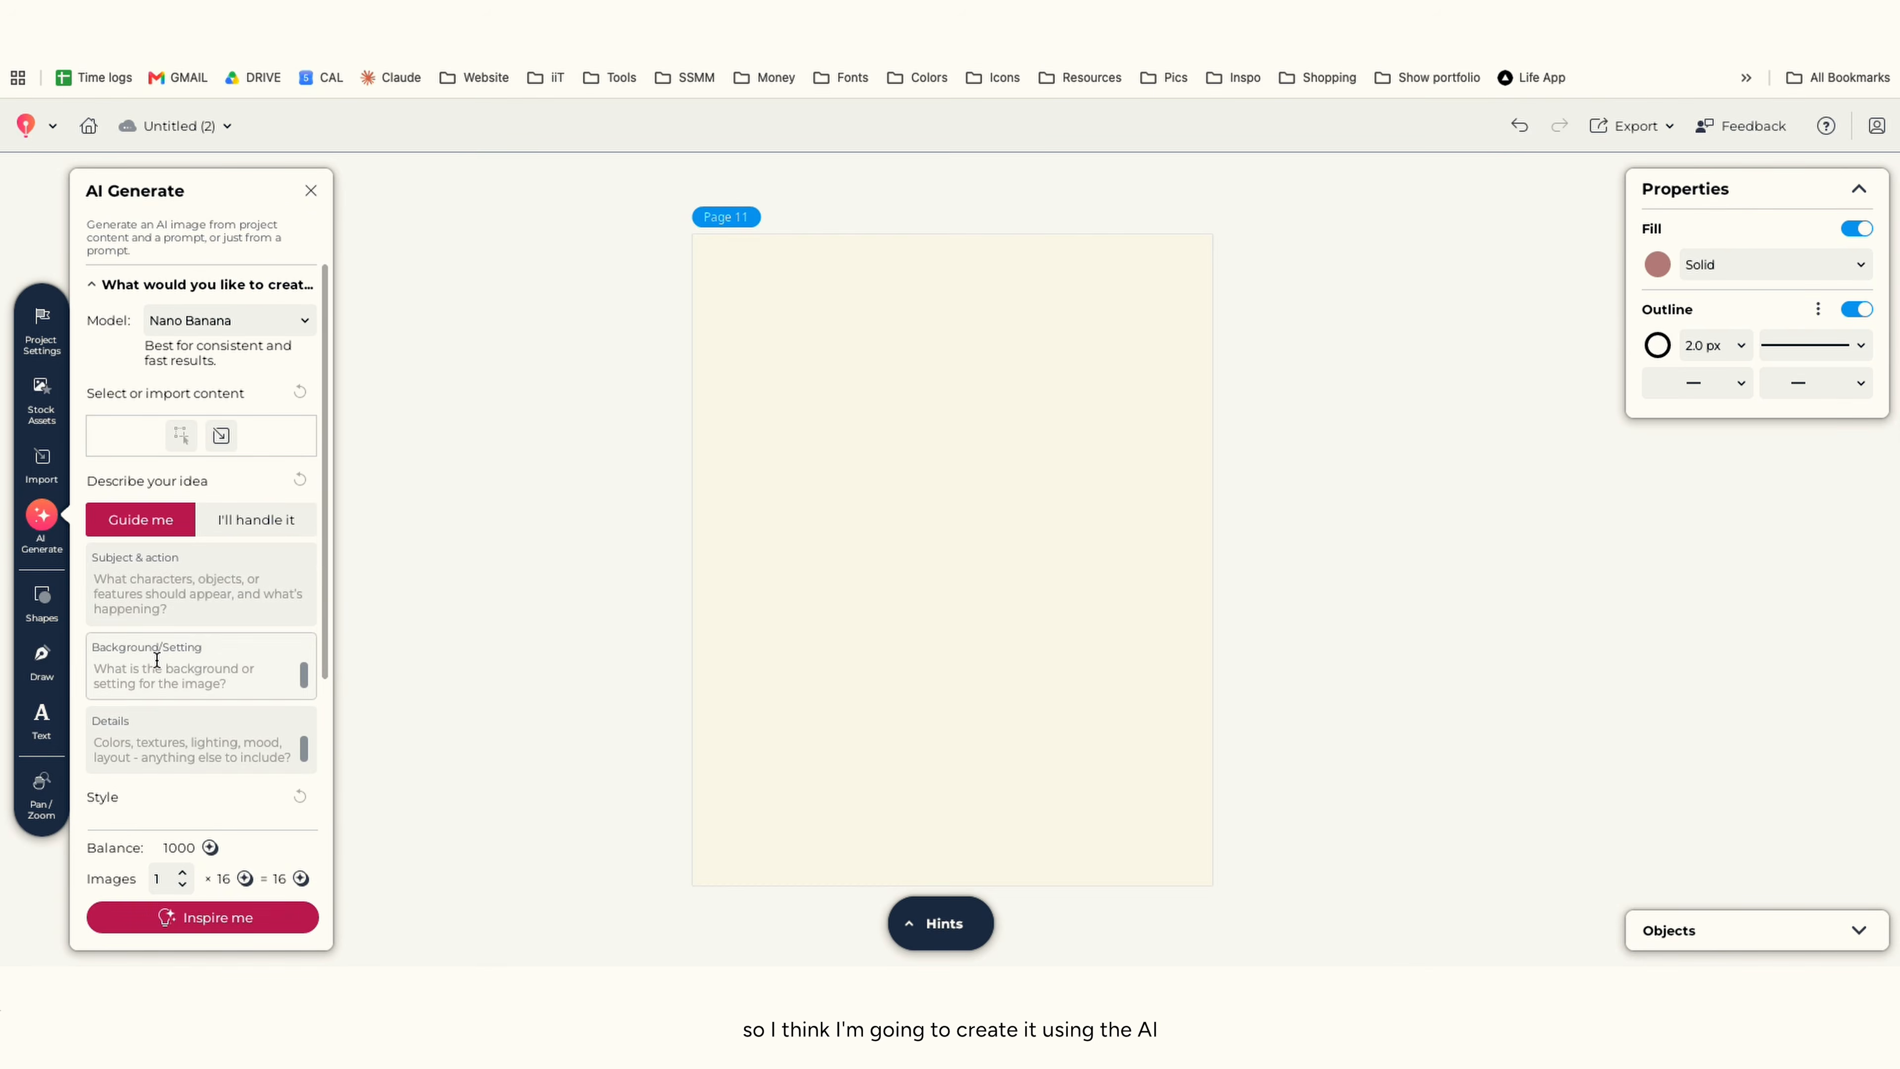
scroll(257, 374, "down", 3)
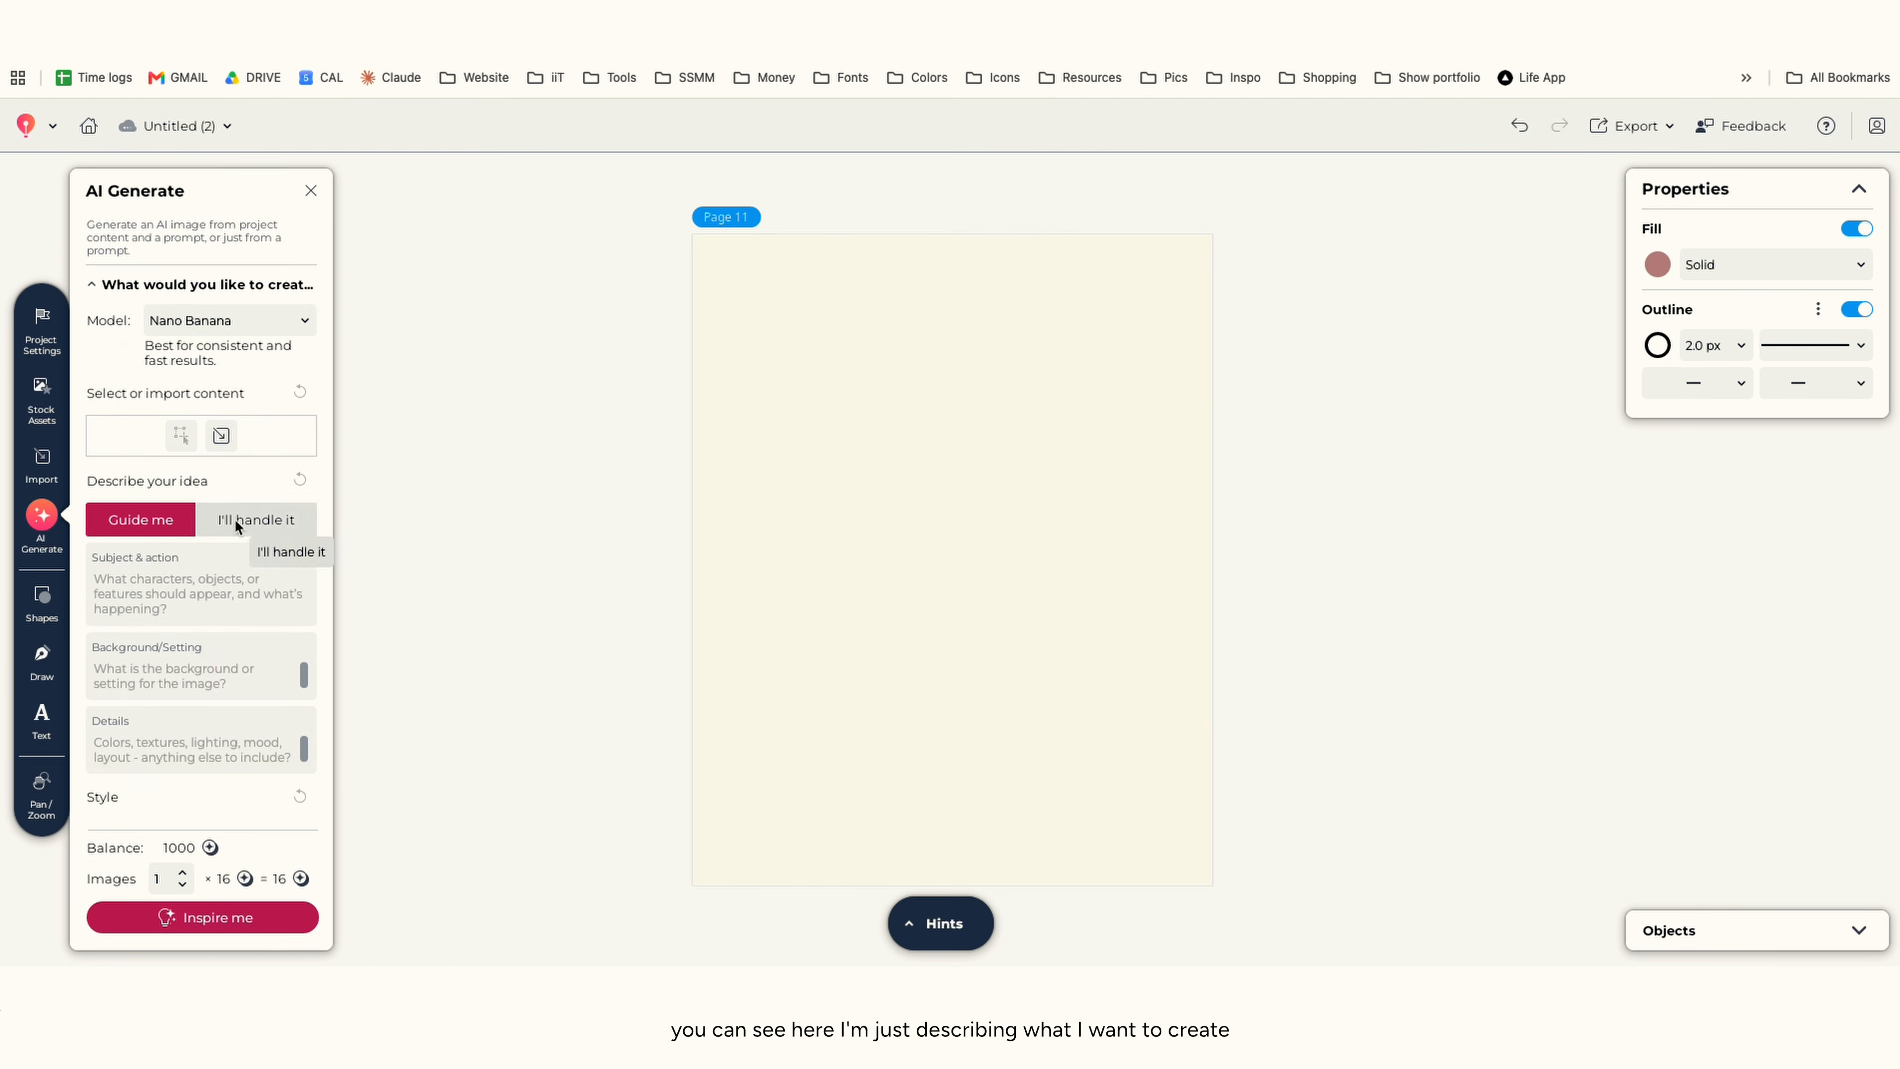
left_click(237, 526)
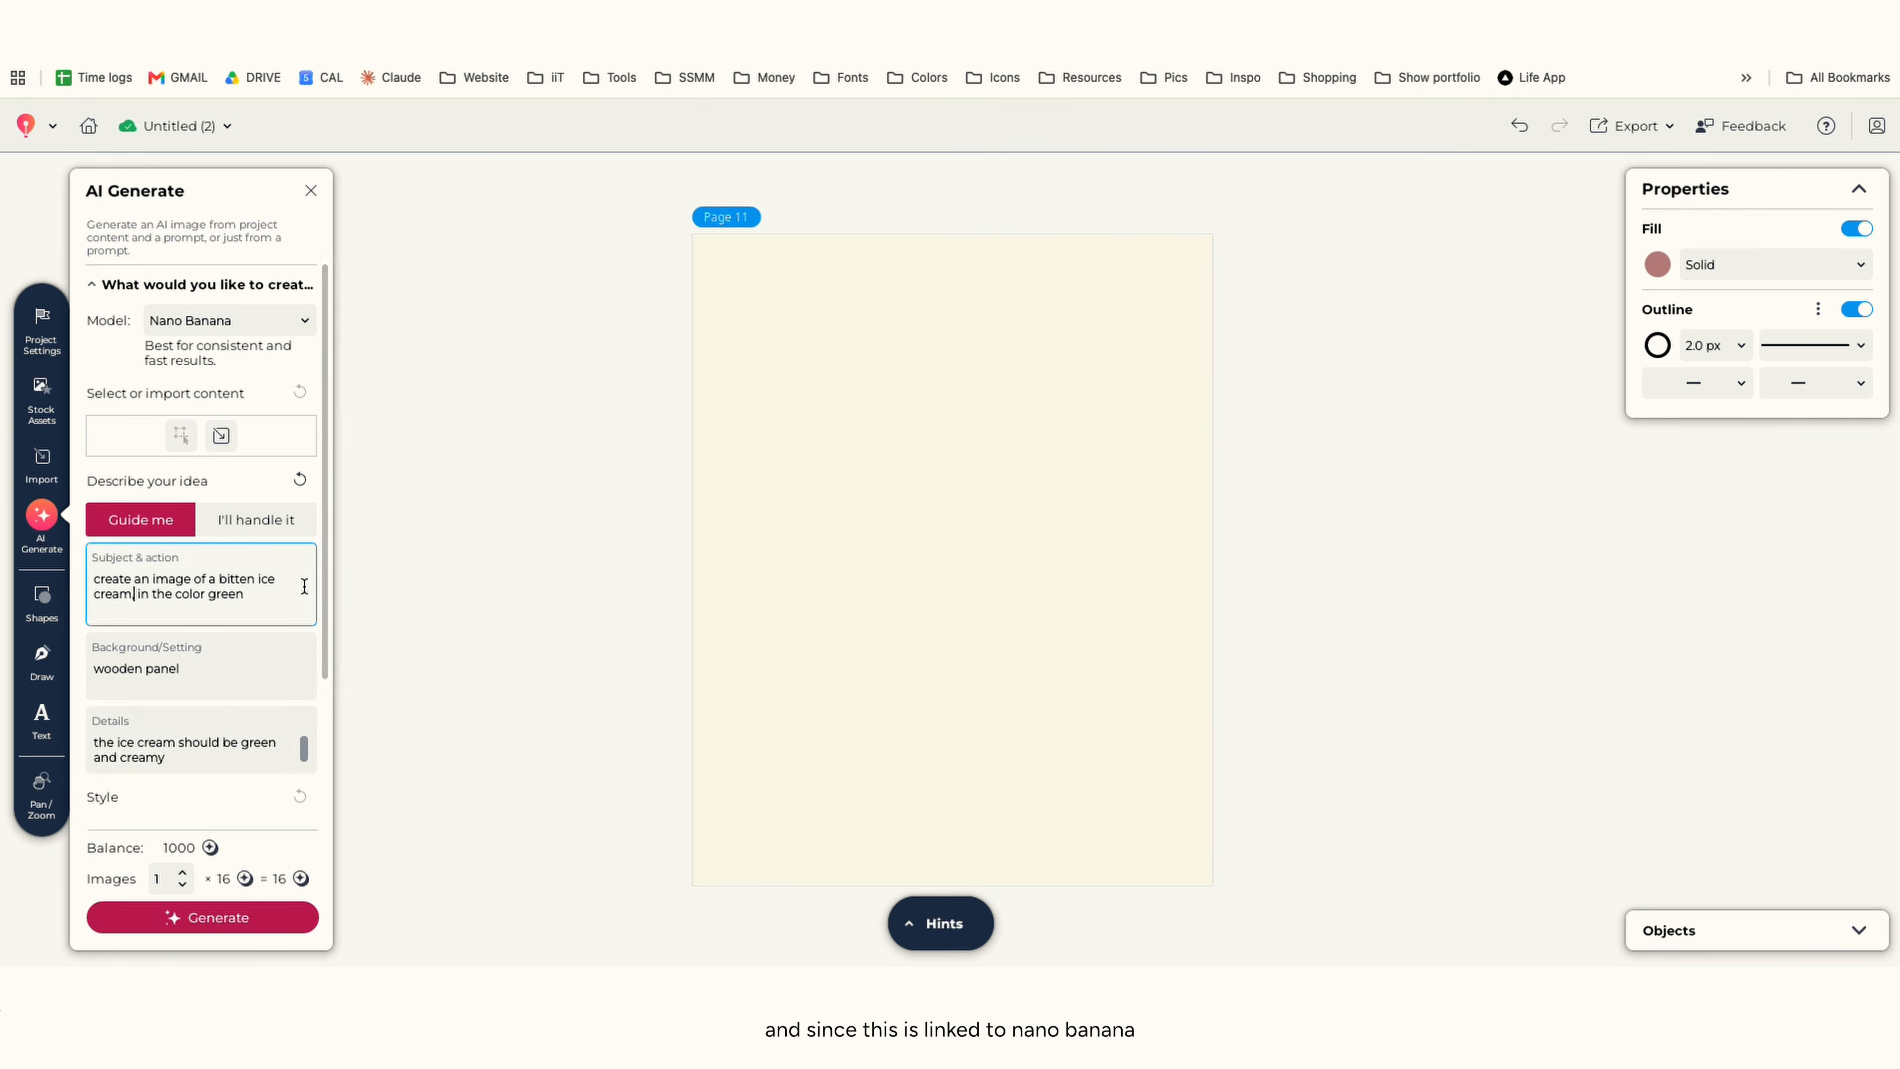
type("scoop,")
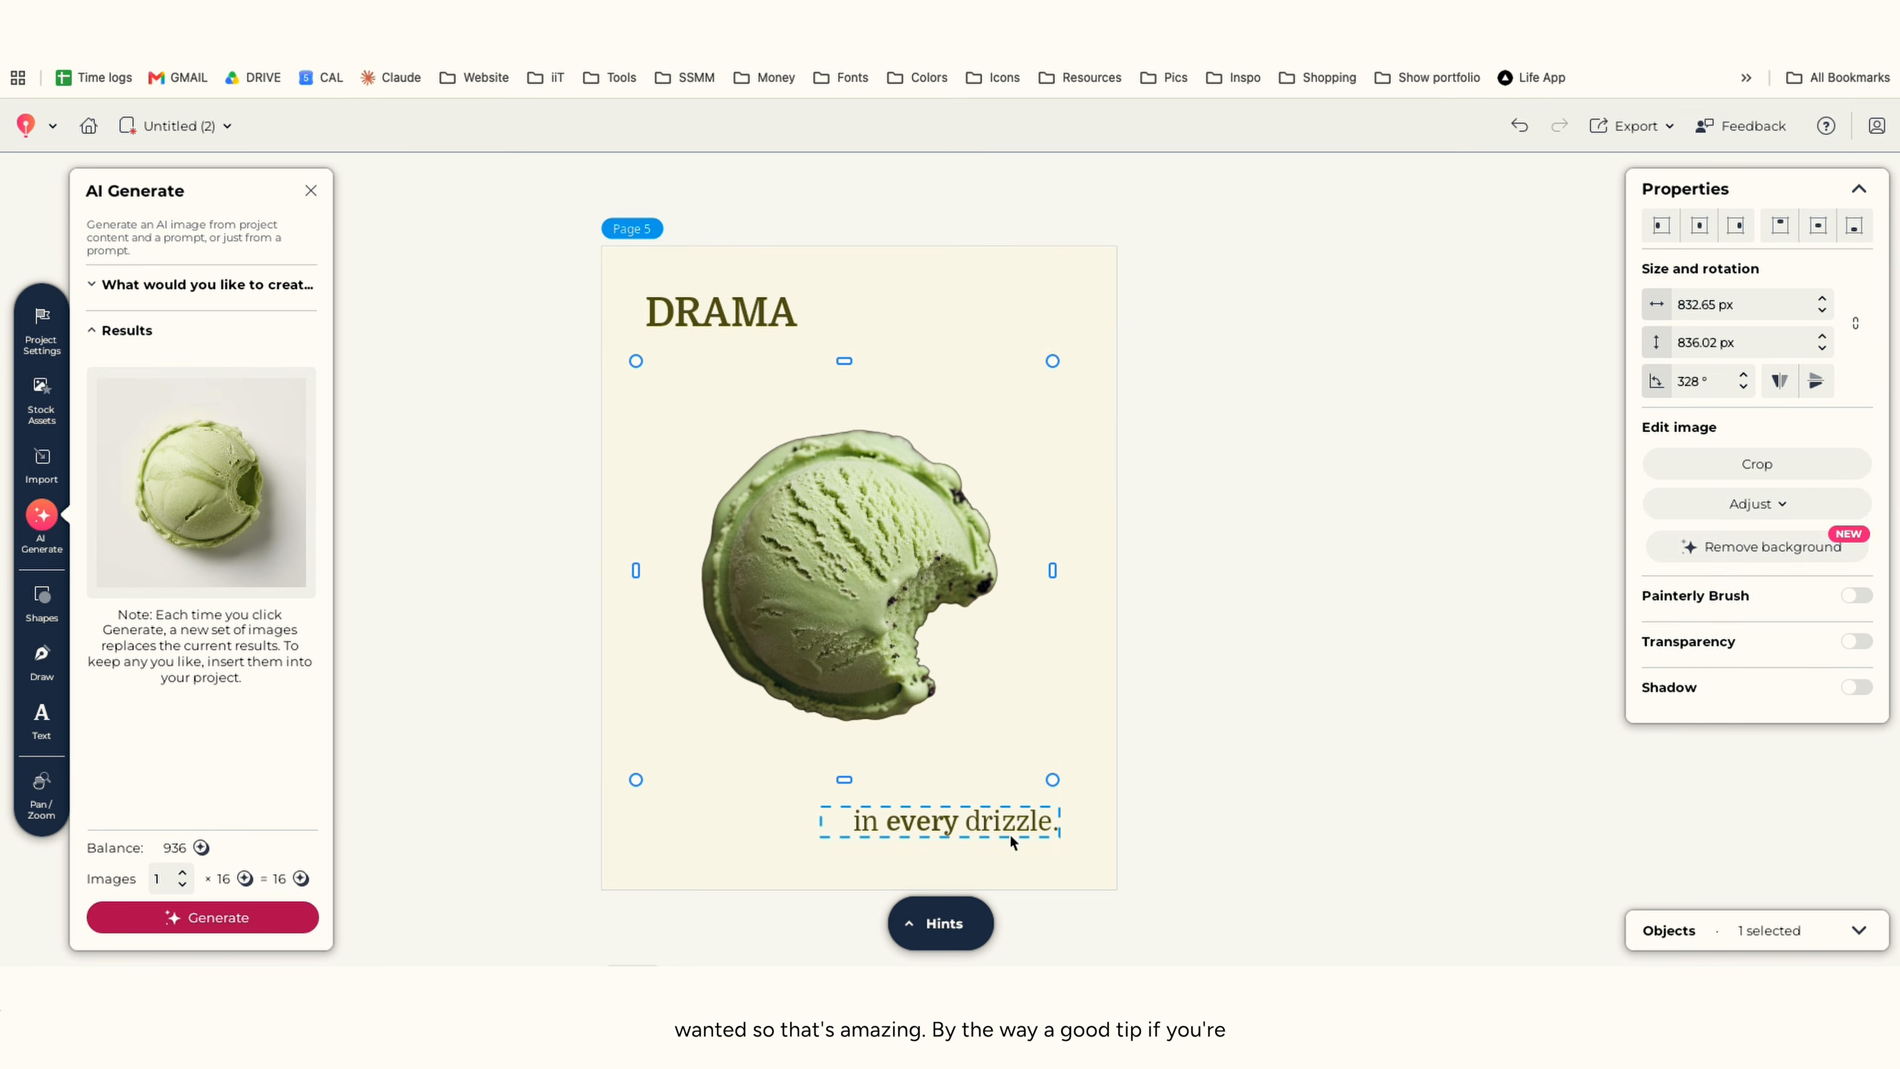
Change the page 5 caption to "in every bite." and center the bitten scoop image horizontally on the page.
type("bite.")
left_click(1699, 224)
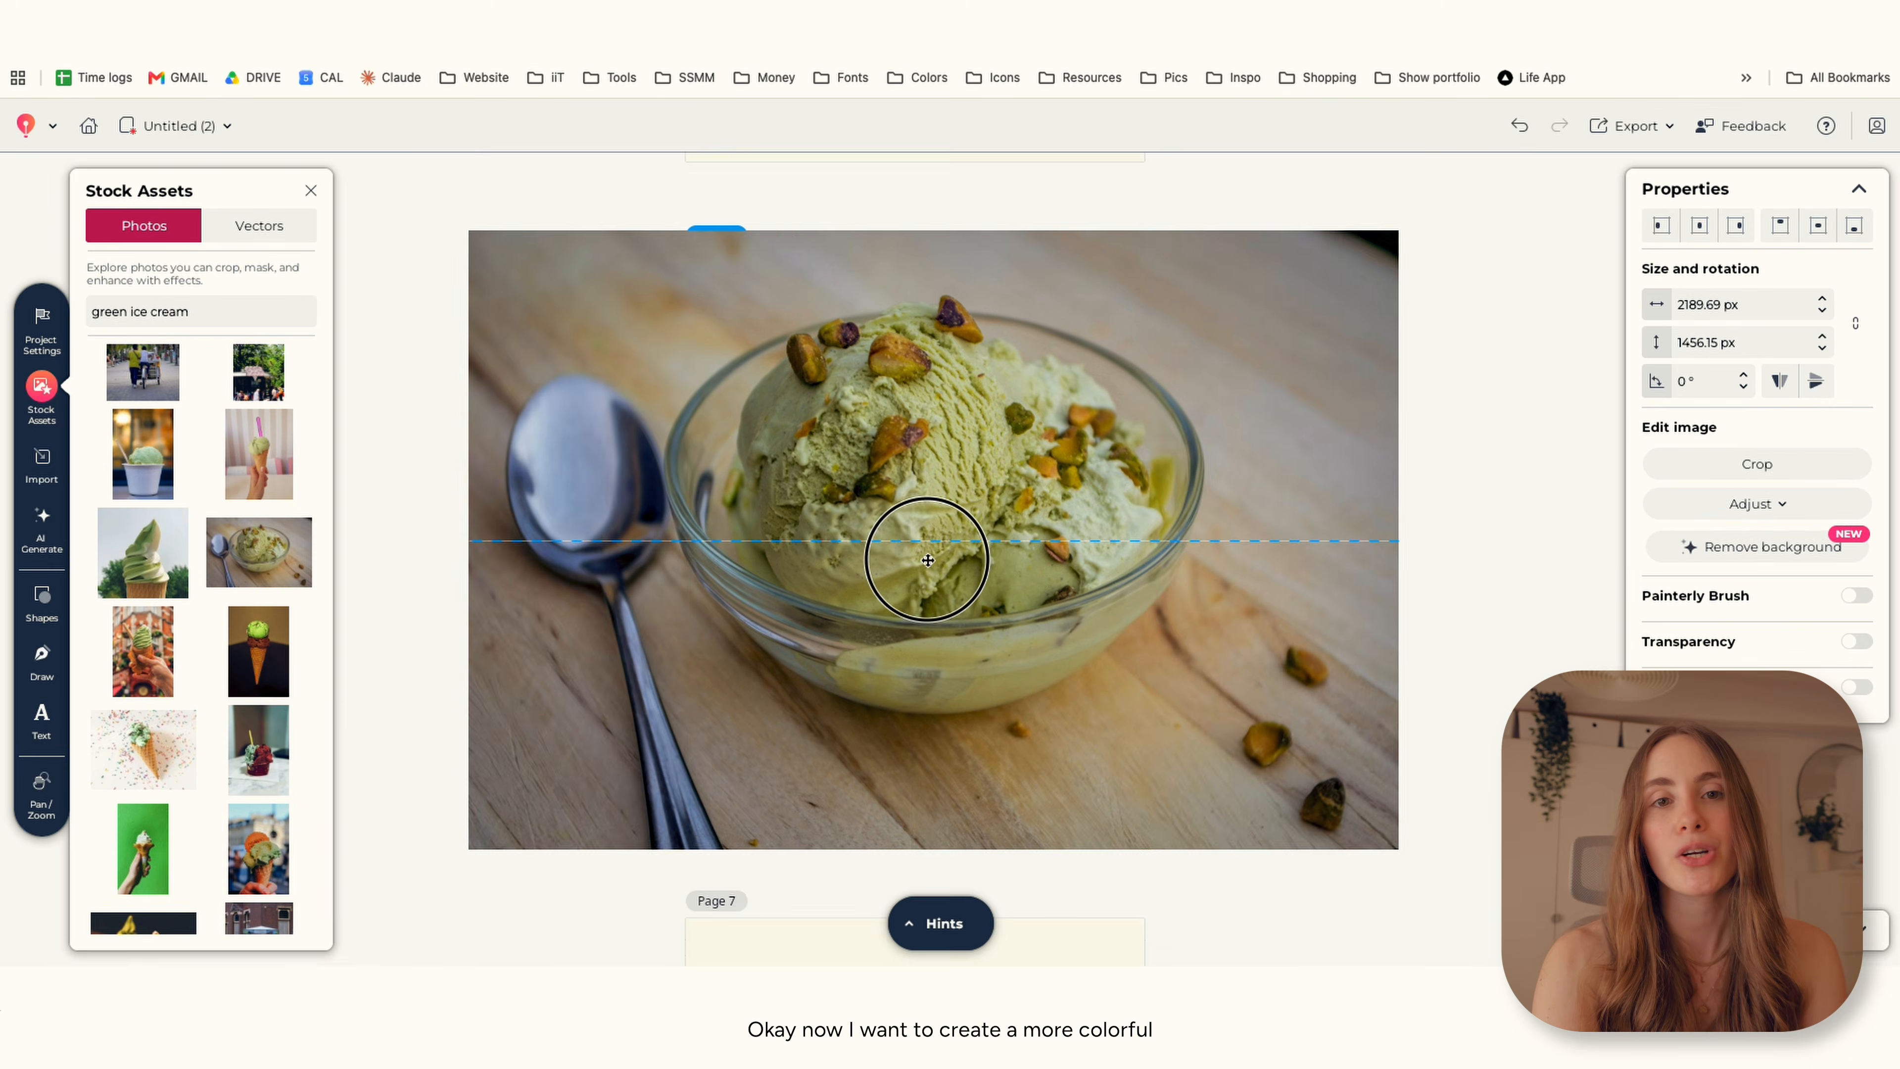
Adjust the pistachio ice cream bowl photo as page 6's background and draw a text box below the pronunciation line on the white card.
double_click(920, 552)
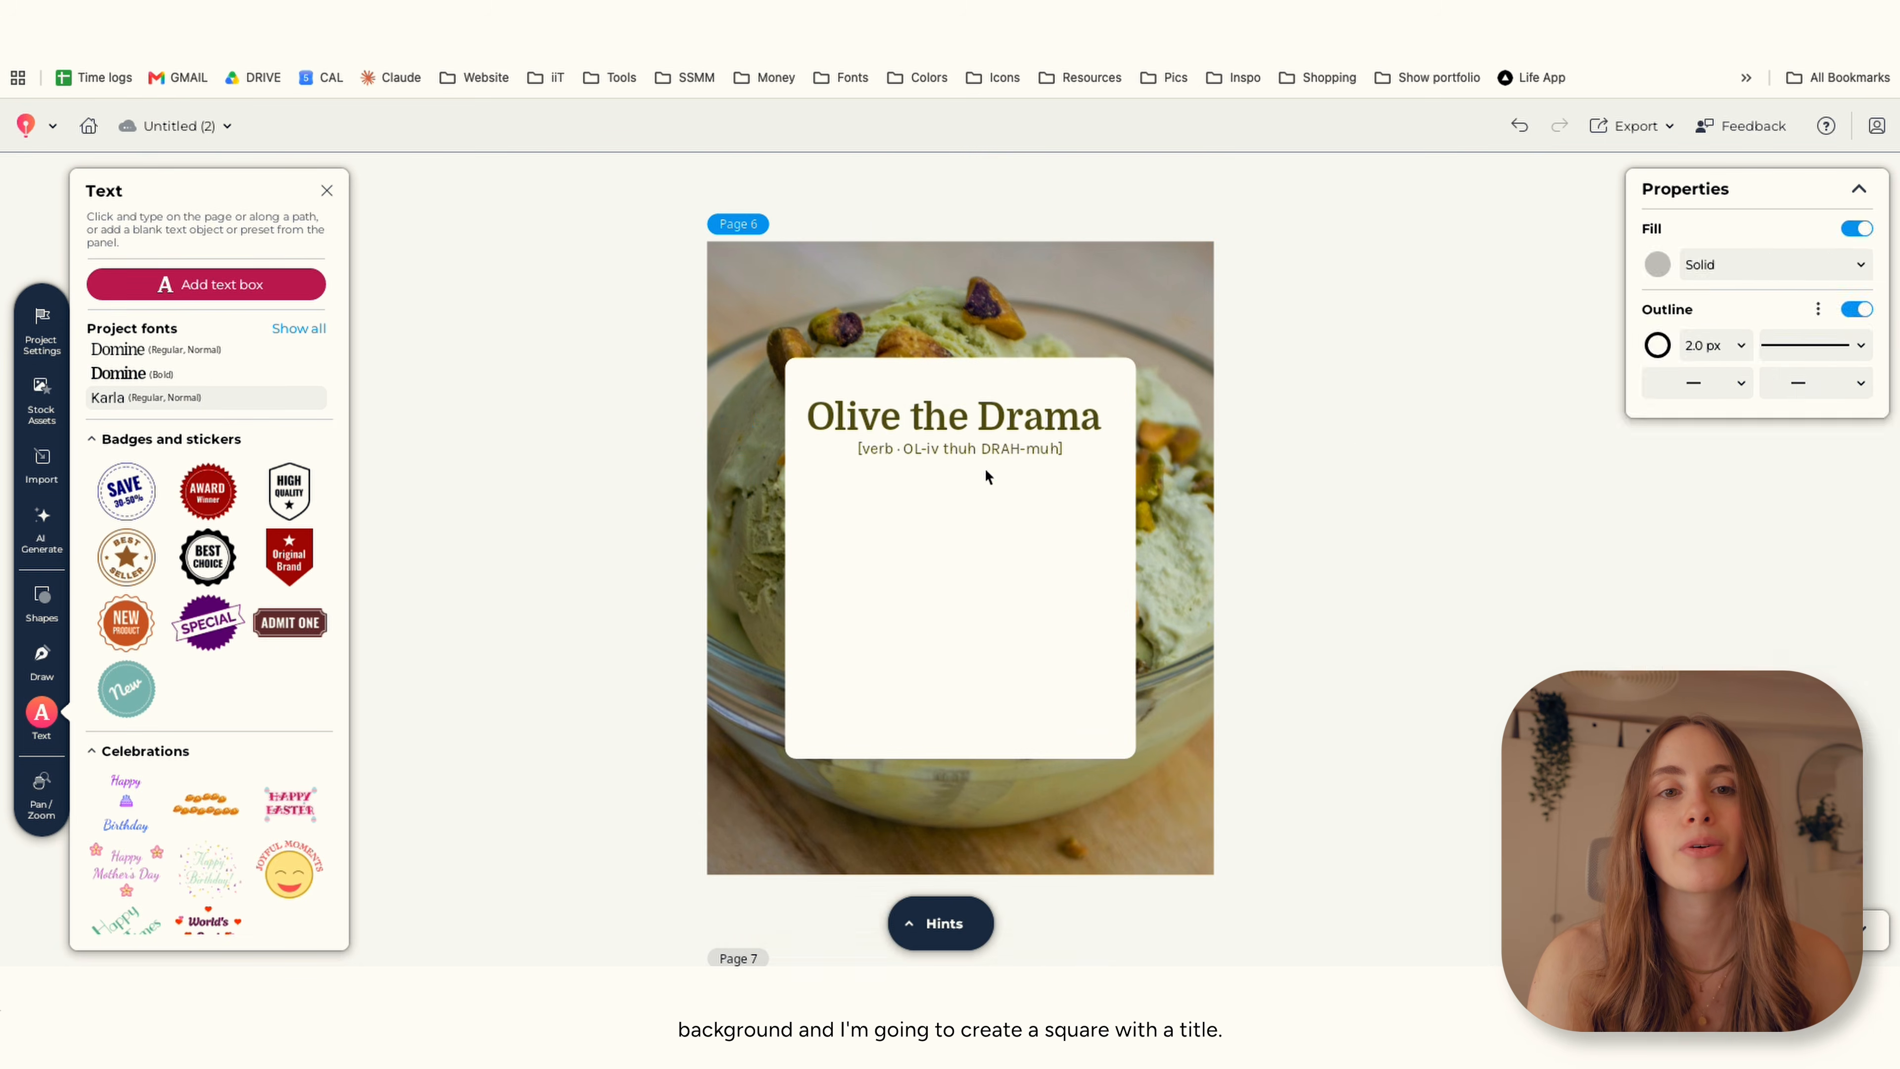
left_click_drag(984, 468, 1077, 559)
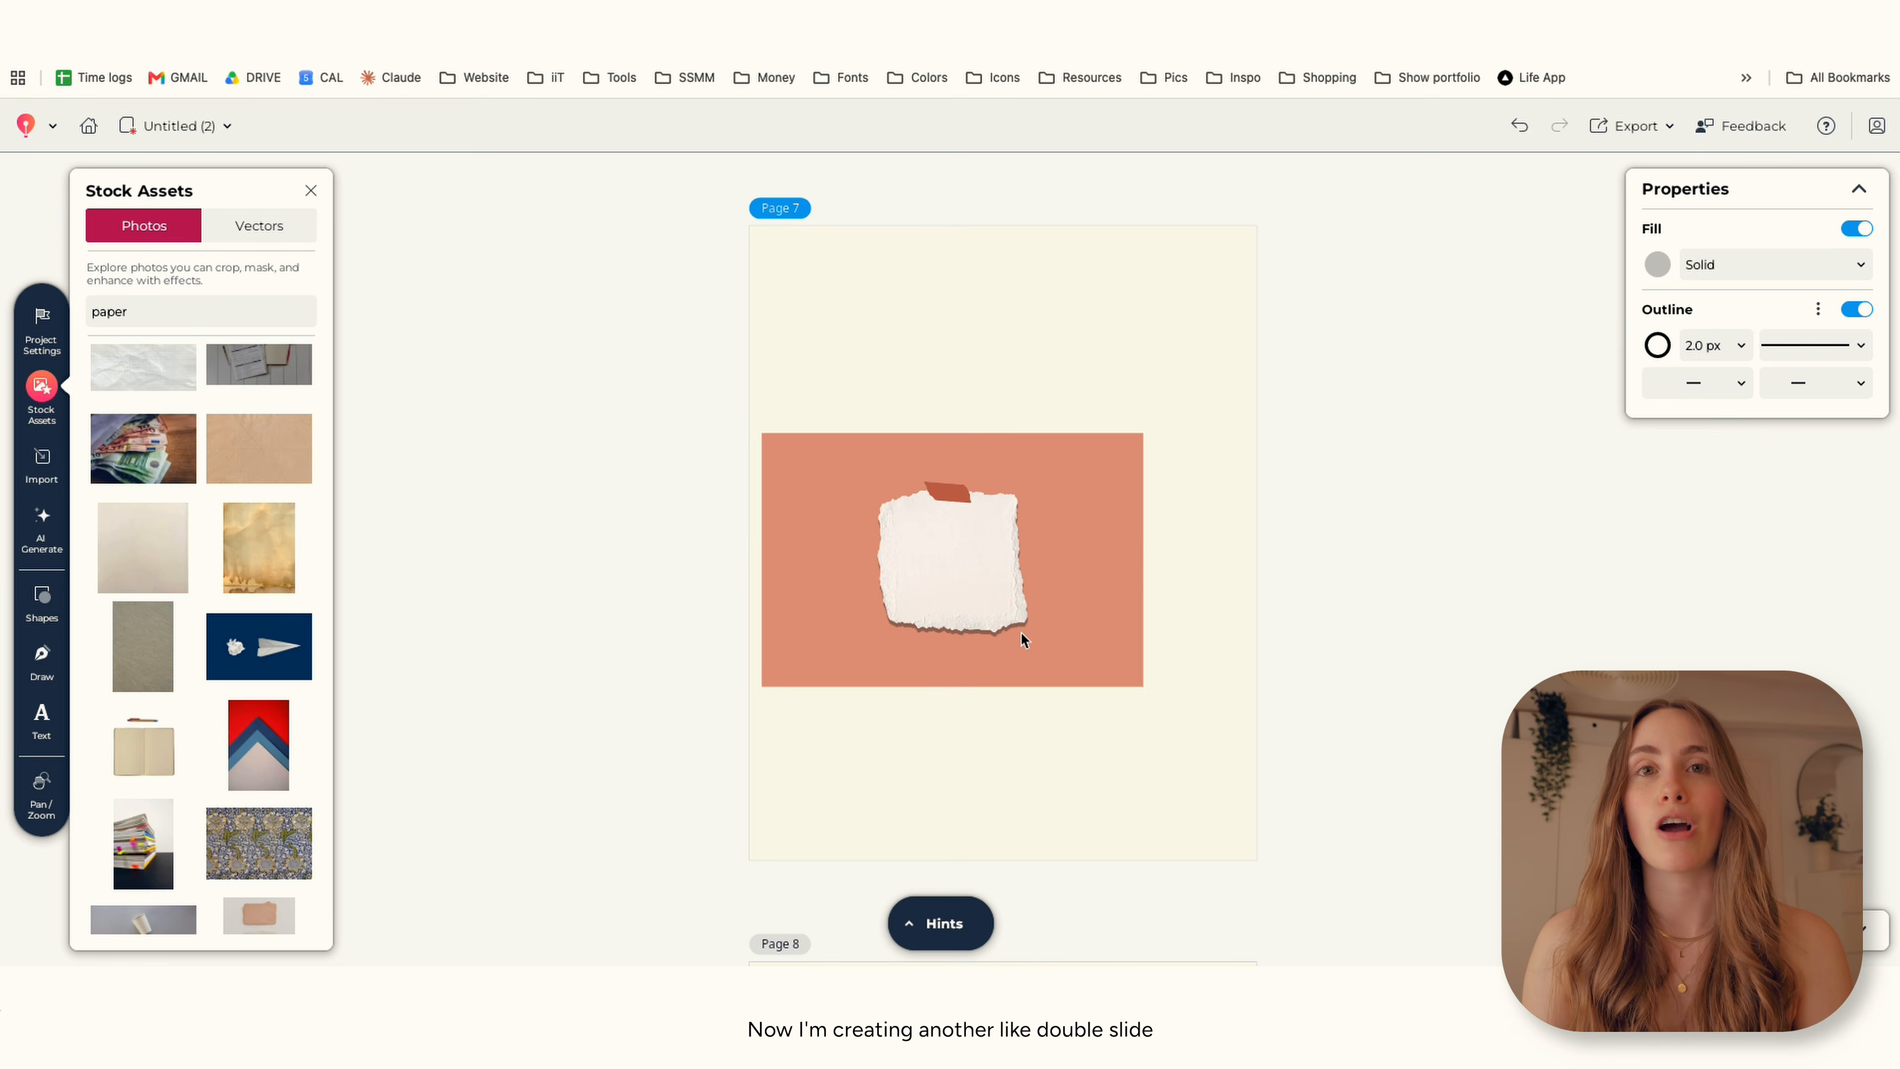
Position the cut-out taped paper note on page 7's upper part and add the testimonial "I ate the whole pint standing up in my kitchen and I'd do it again.".
left_click(1035, 596)
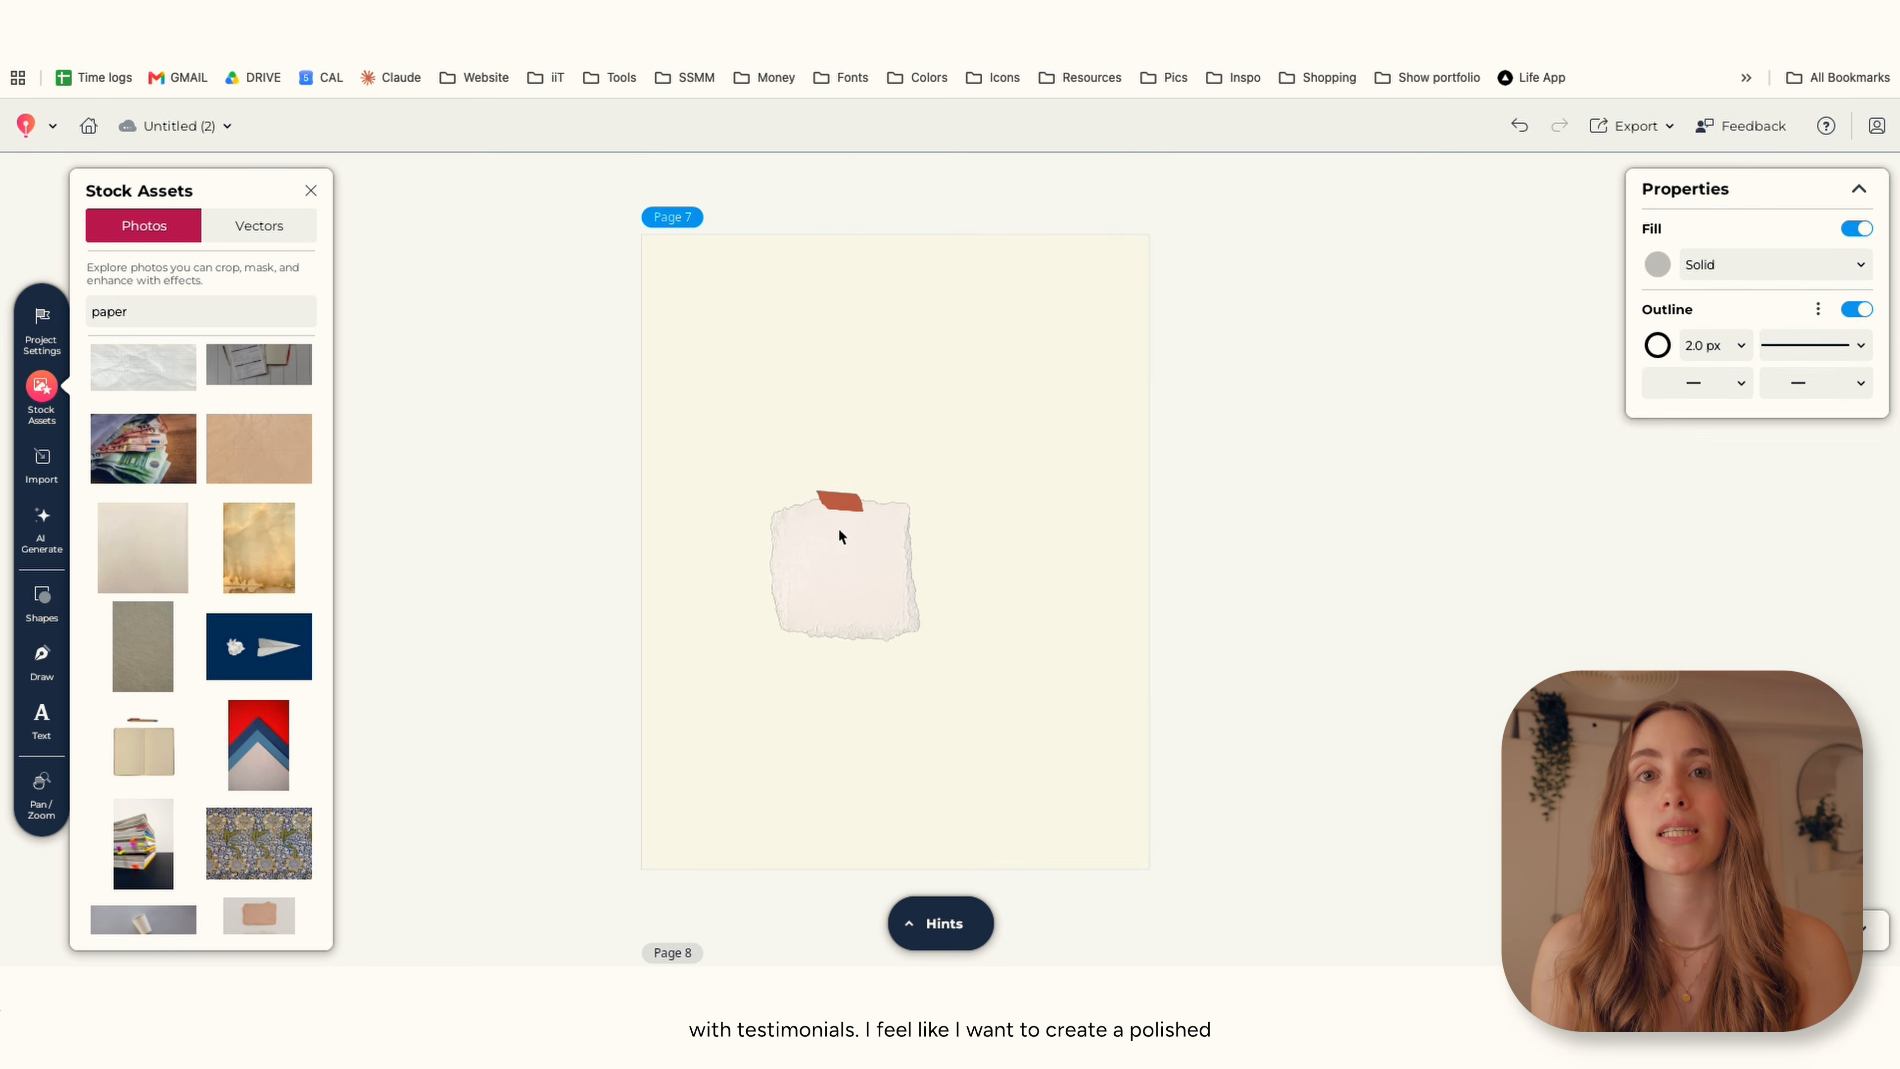
mouse_move(849, 572)
left_mouse_down()
mouse_move(810, 342)
mouse_move(855, 444)
left_mouse_up()
left_click(41, 719)
mouse_move(700, 530)
left_mouse_down()
mouse_move(810, 585)
mouse_move(778, 372)
left_mouse_up()
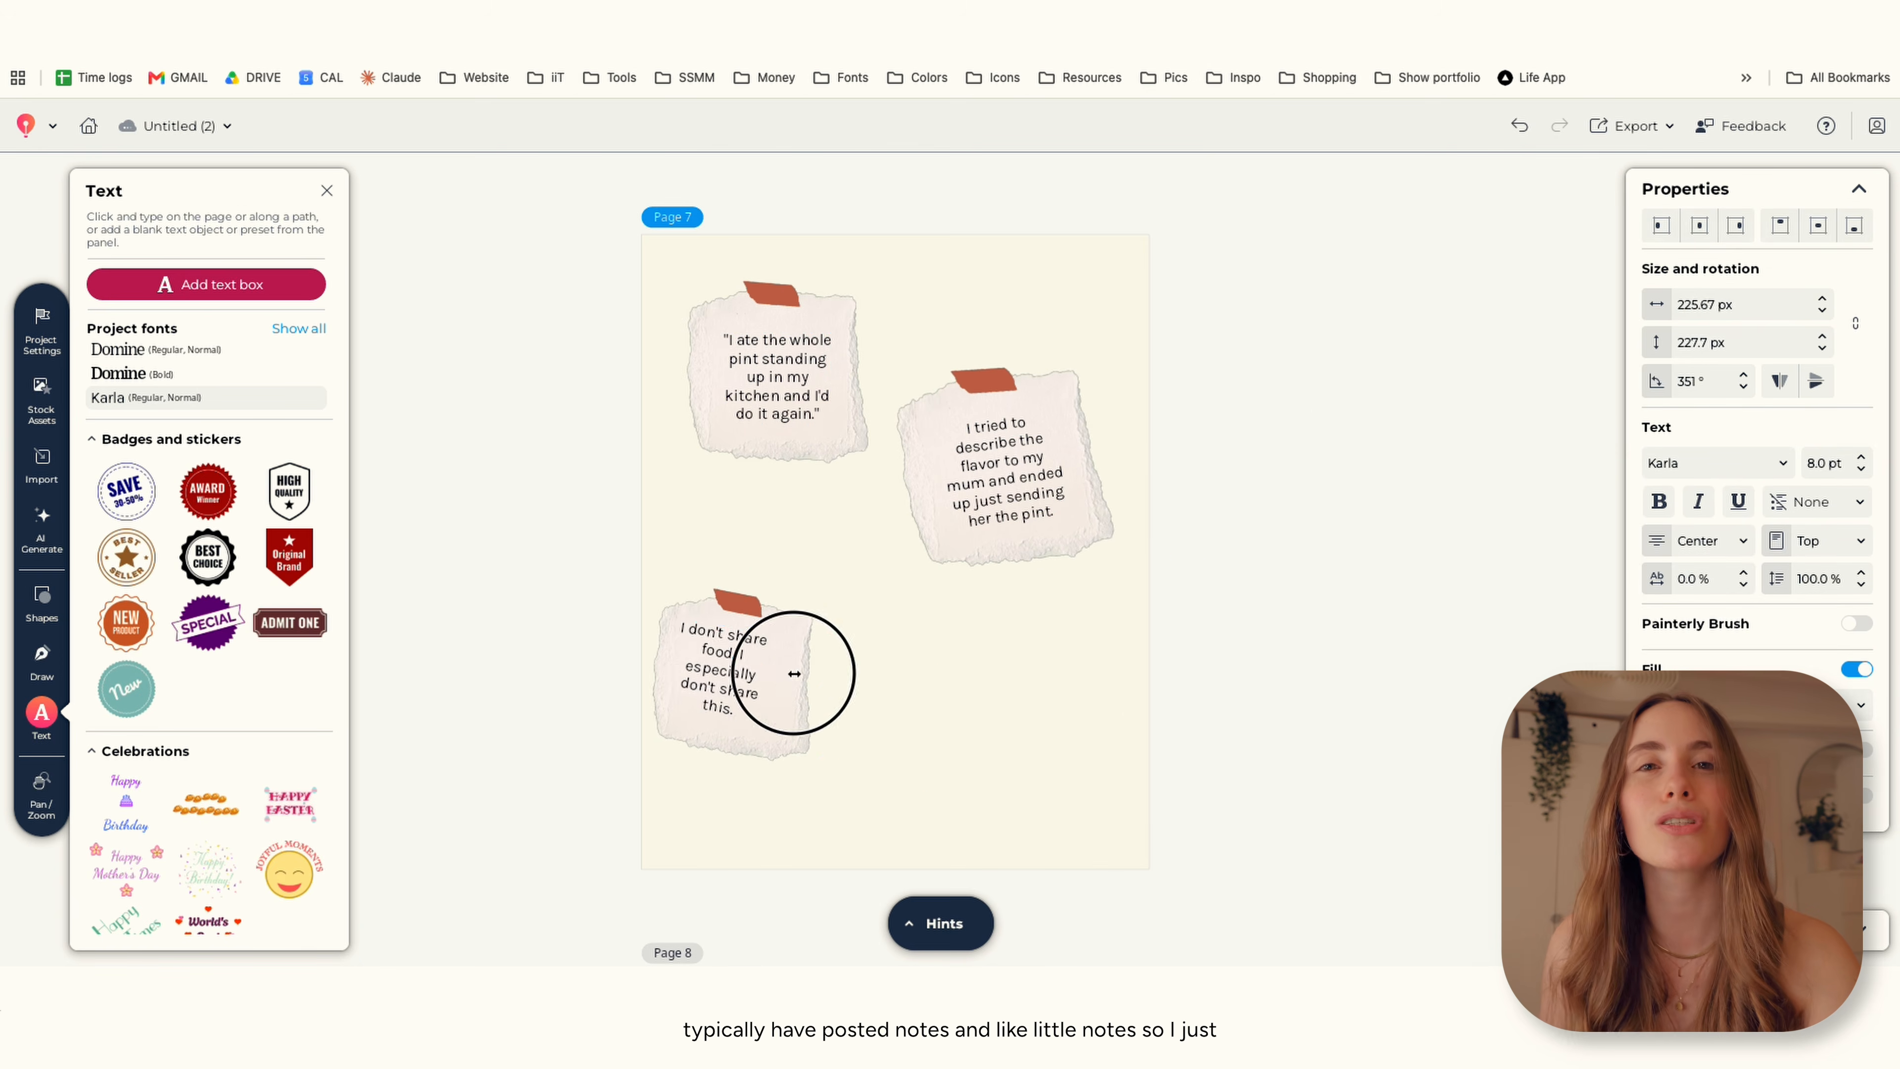
Widen the "I don't share food" text box and spread the testimonial notes across page 7, letting the "flavor to my mum" note overhang the page edge.
left_click_drag(795, 673, 870, 721)
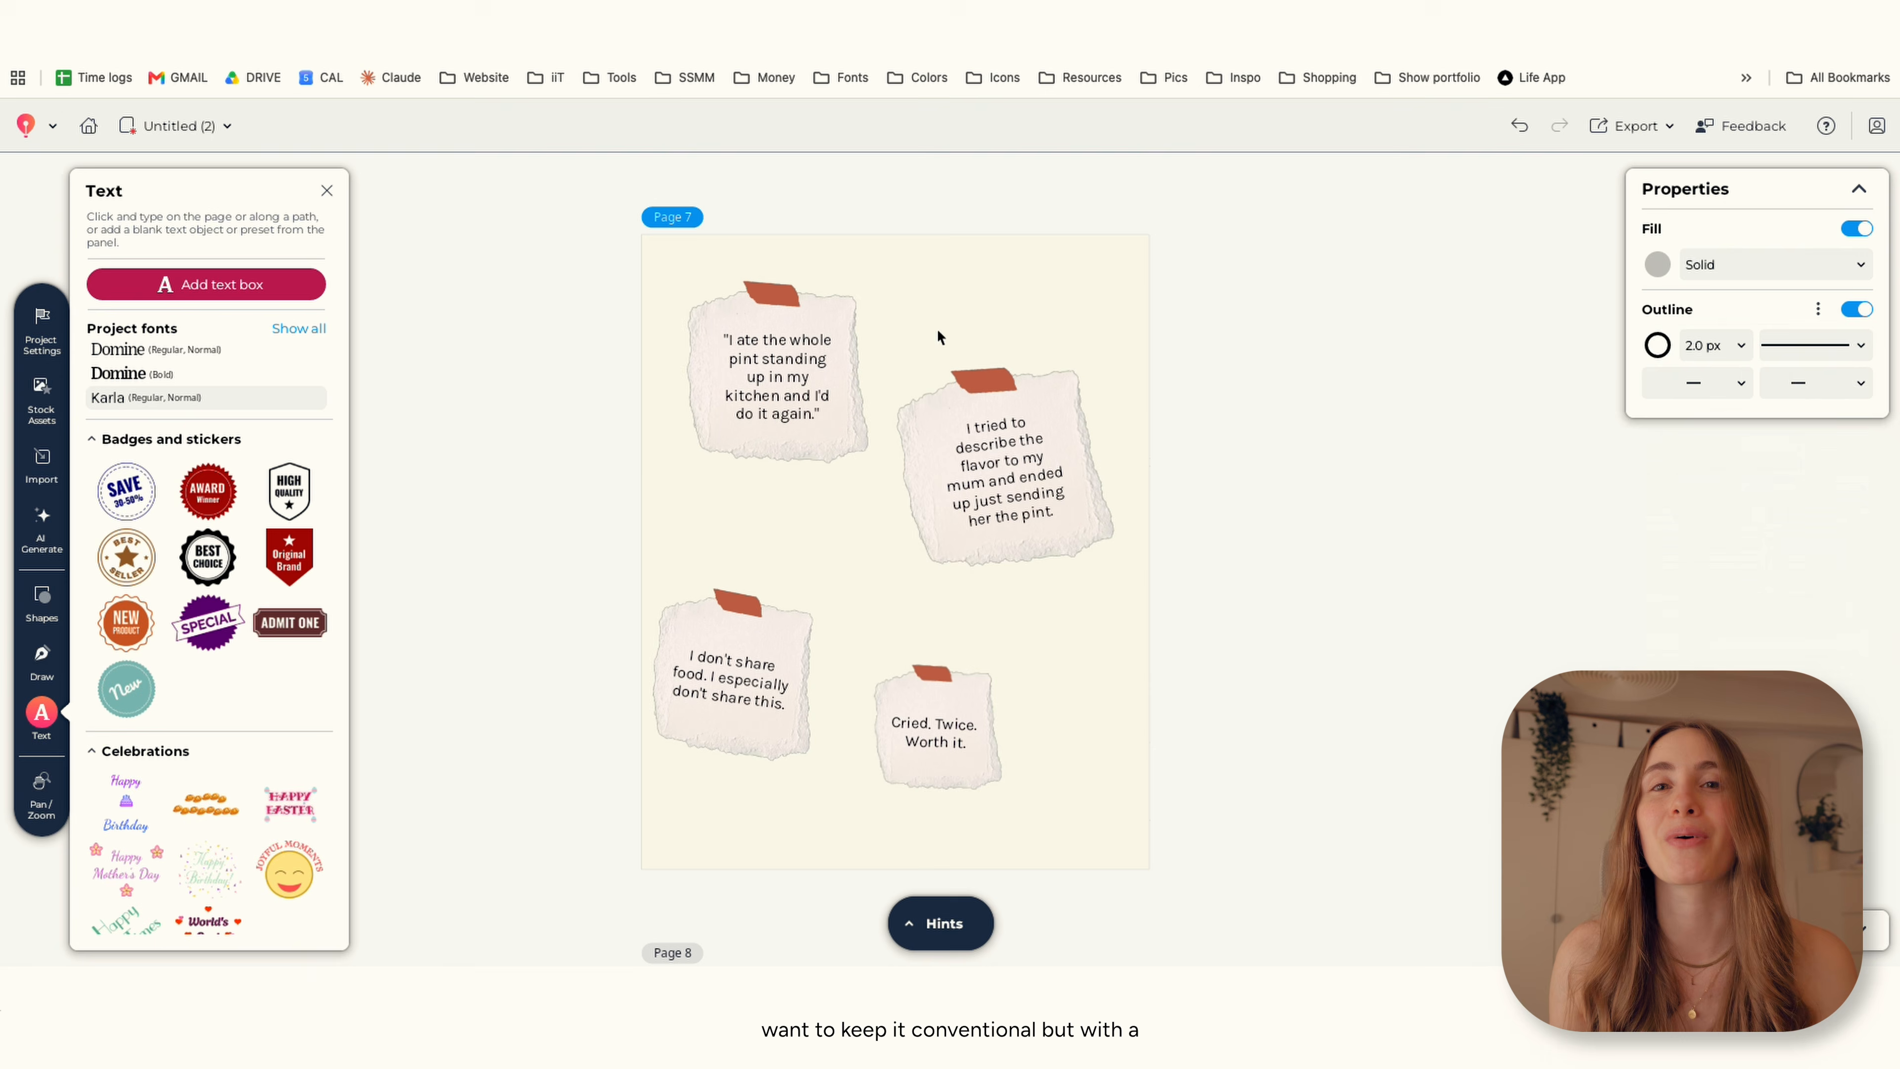
left_click_drag(941, 337, 1115, 573)
left_click_drag(995, 479, 1141, 482)
left_click_drag(912, 623, 1029, 818)
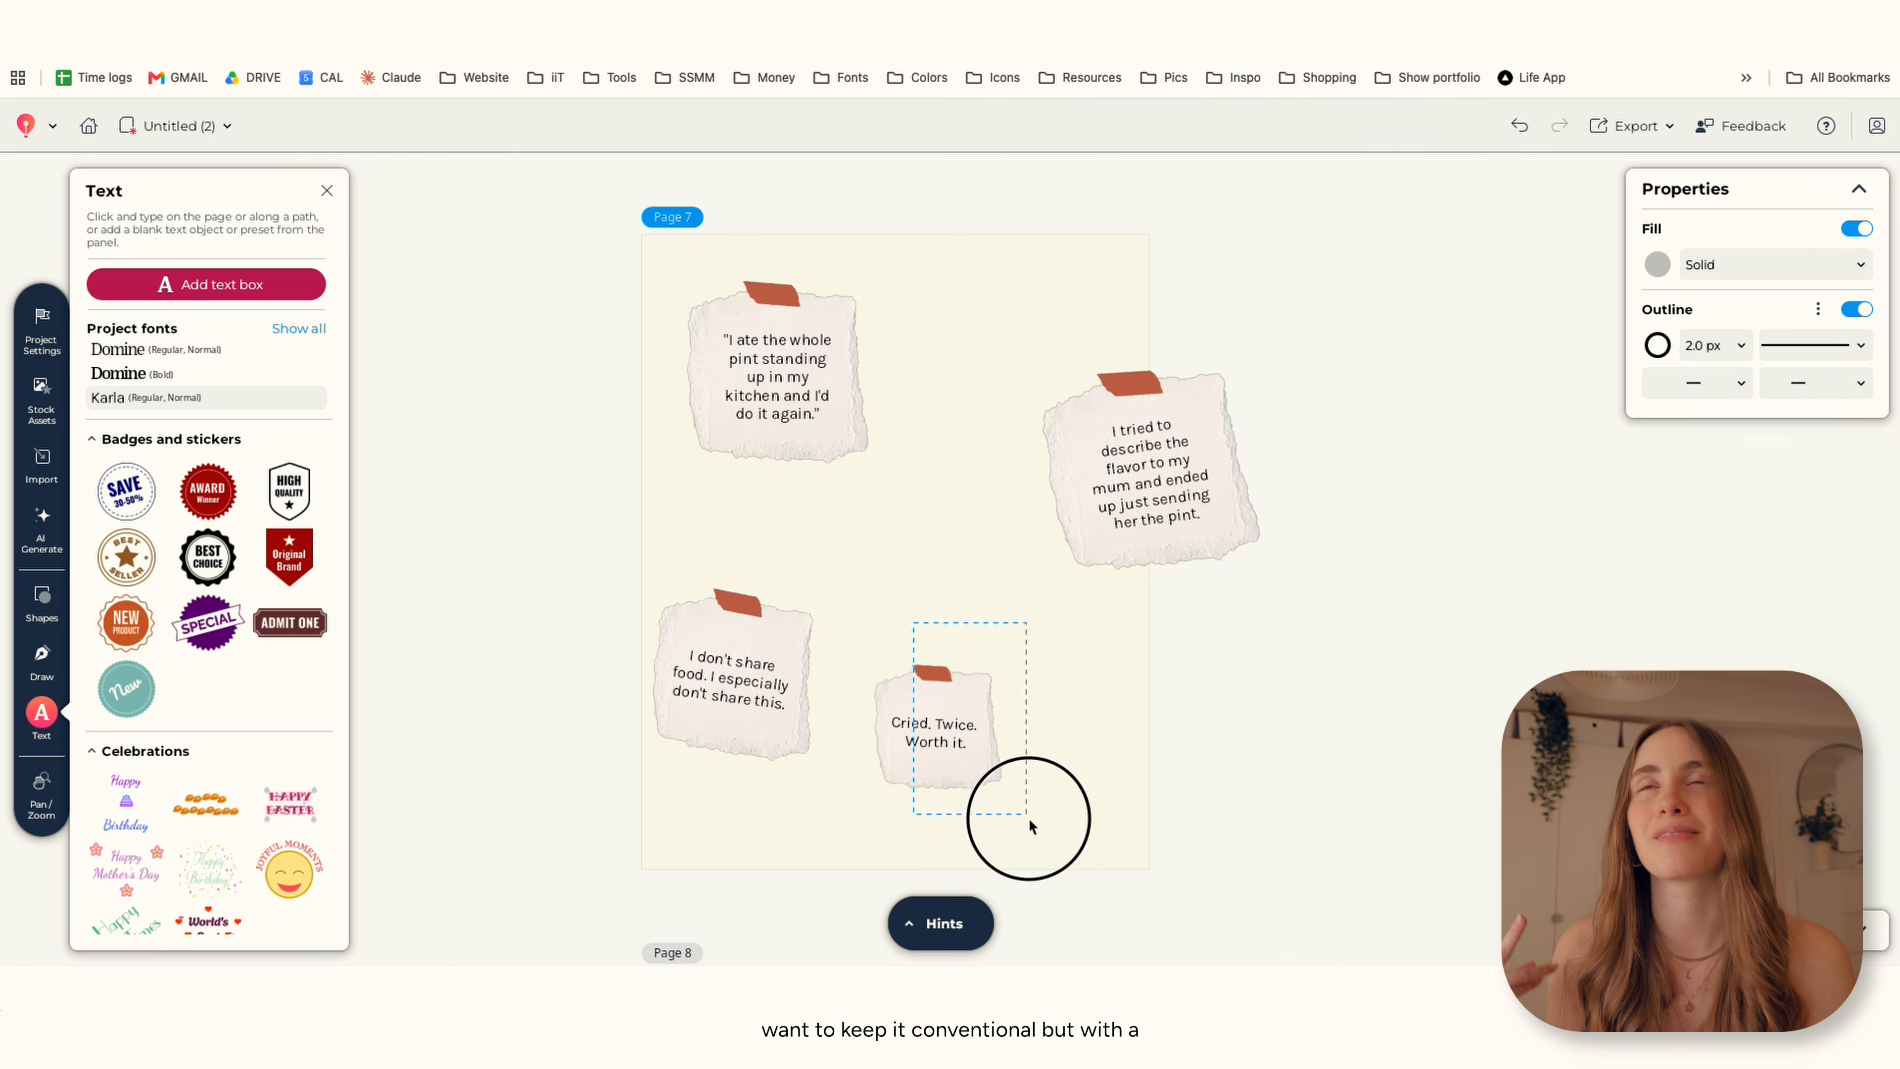
left_click_drag(935, 763, 930, 584)
left_click_drag(756, 734, 729, 802)
left_click(1122, 651)
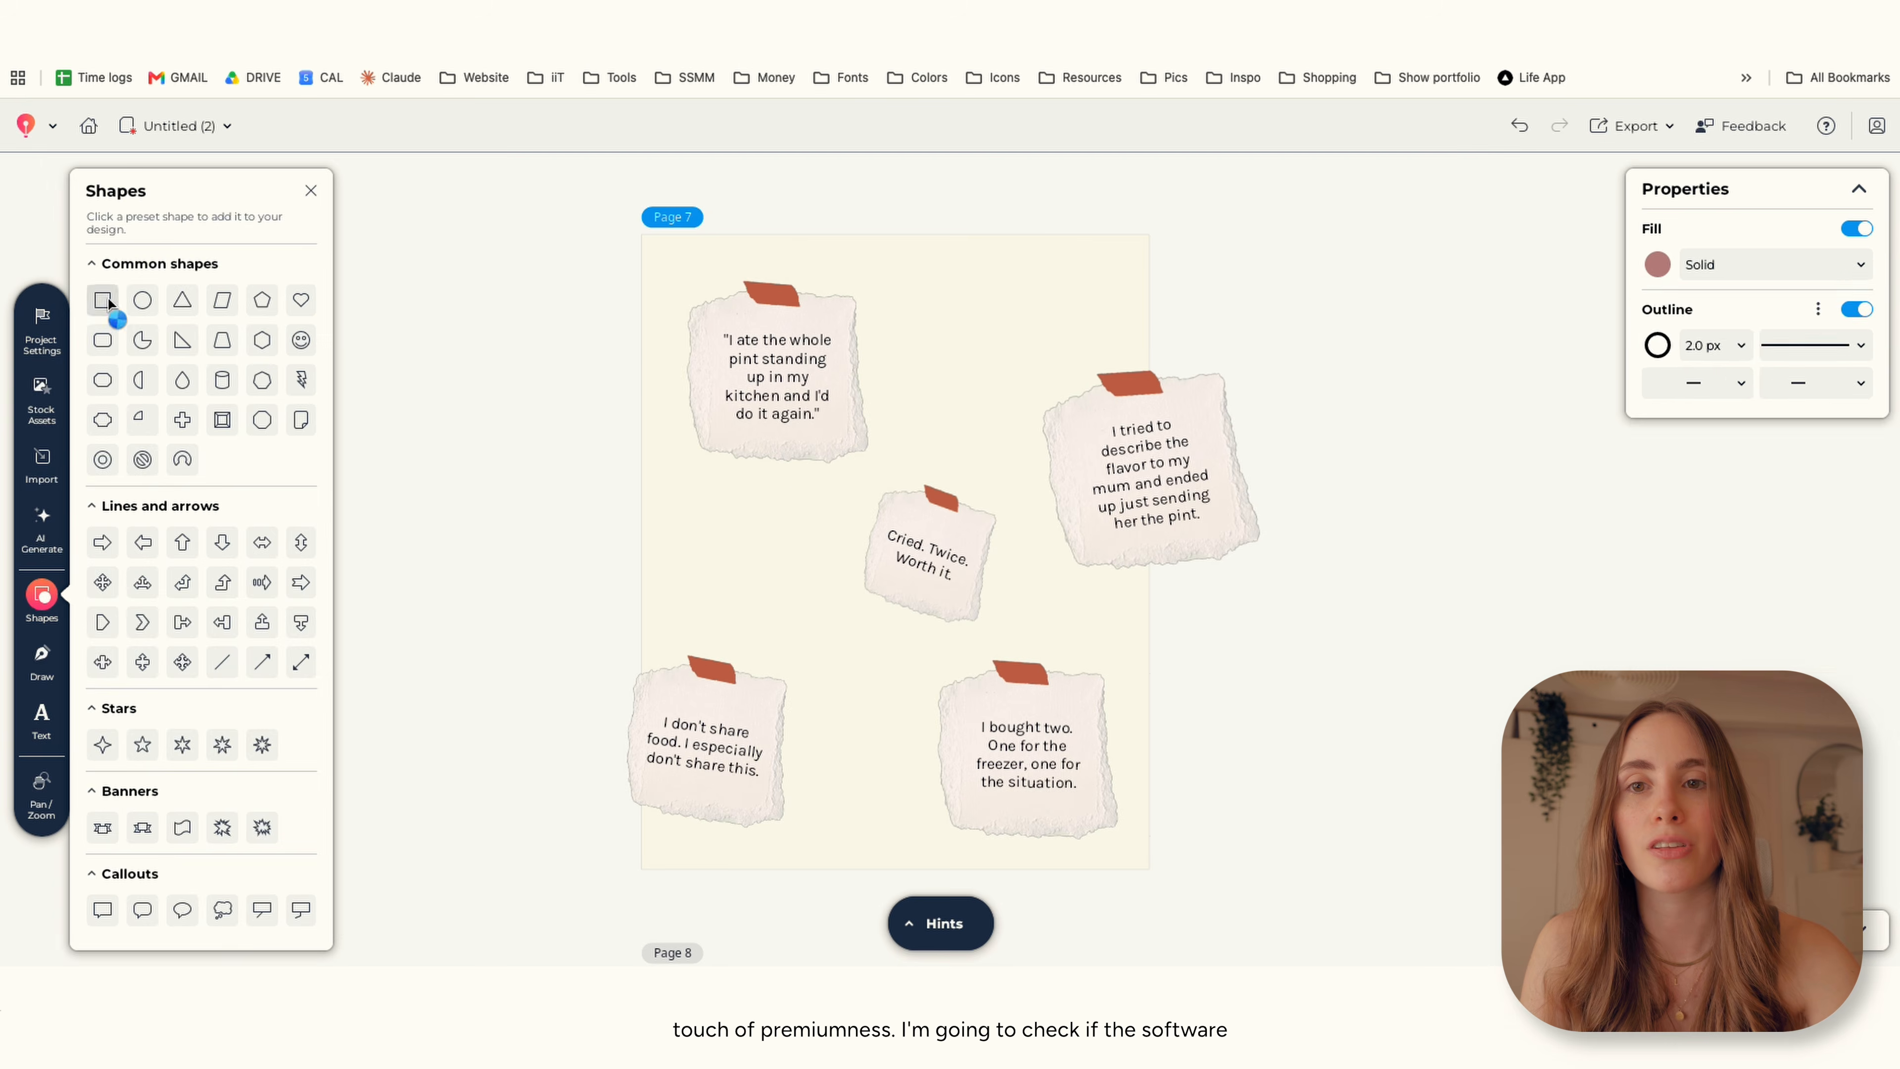
Add a rectangle shape to the testimonials page.
left_click(103, 300)
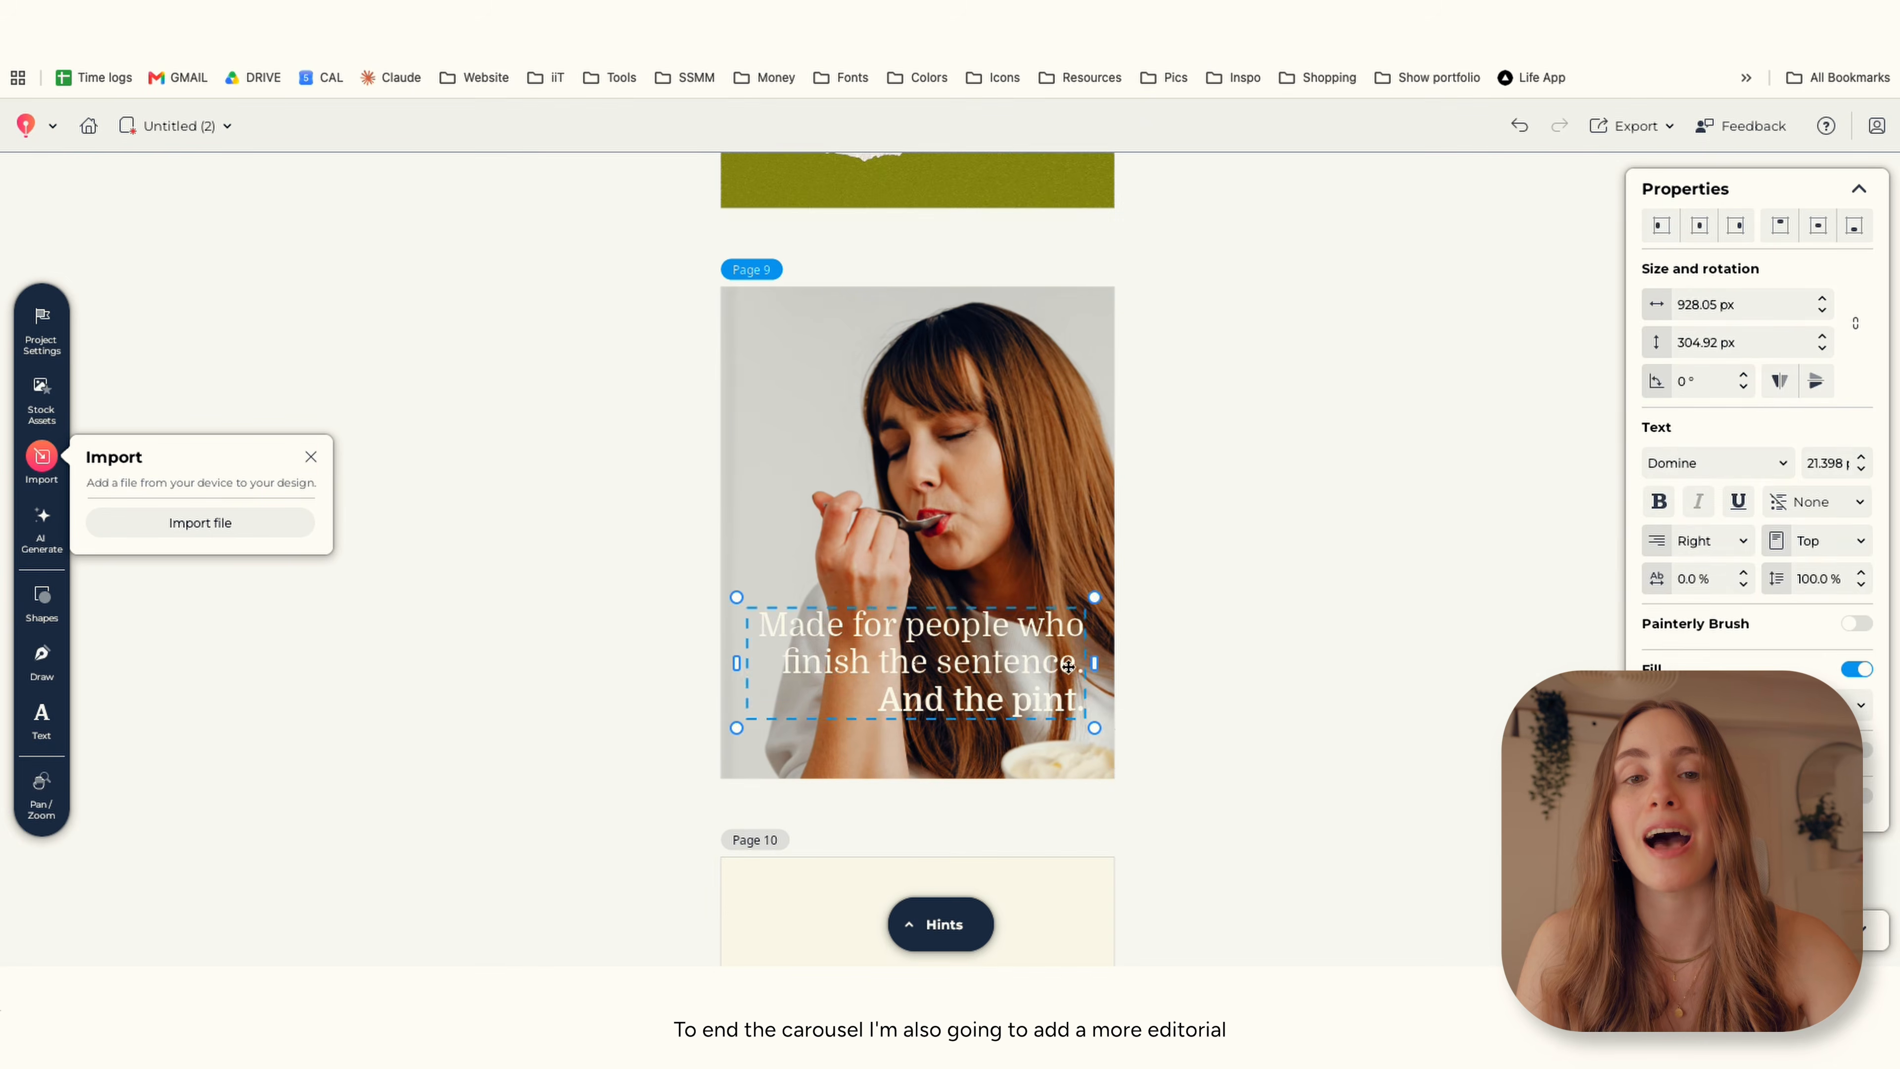
Center the "Made for people who finish the sentence. And the pint." text horizontally on page 9 and increase the background photo's contrast.
left_click(1699, 226)
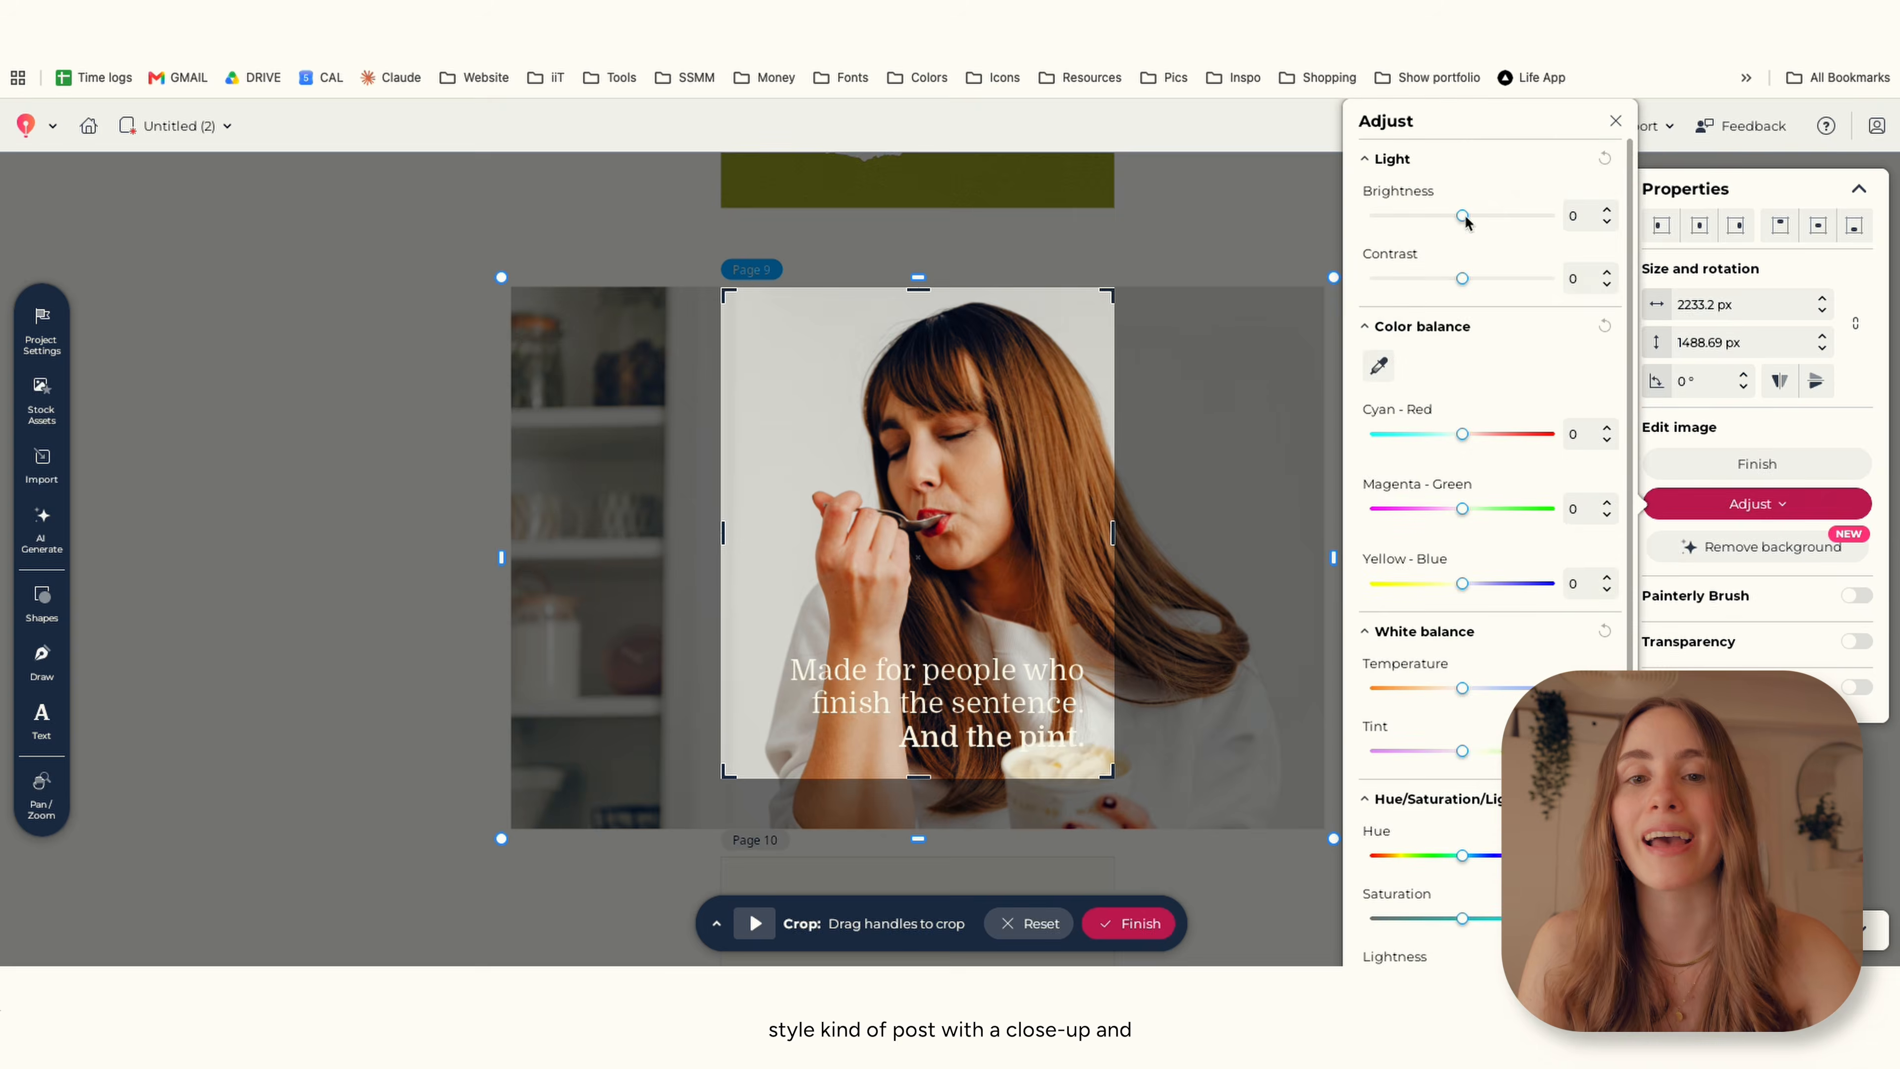
left_click_drag(1463, 279, 1498, 279)
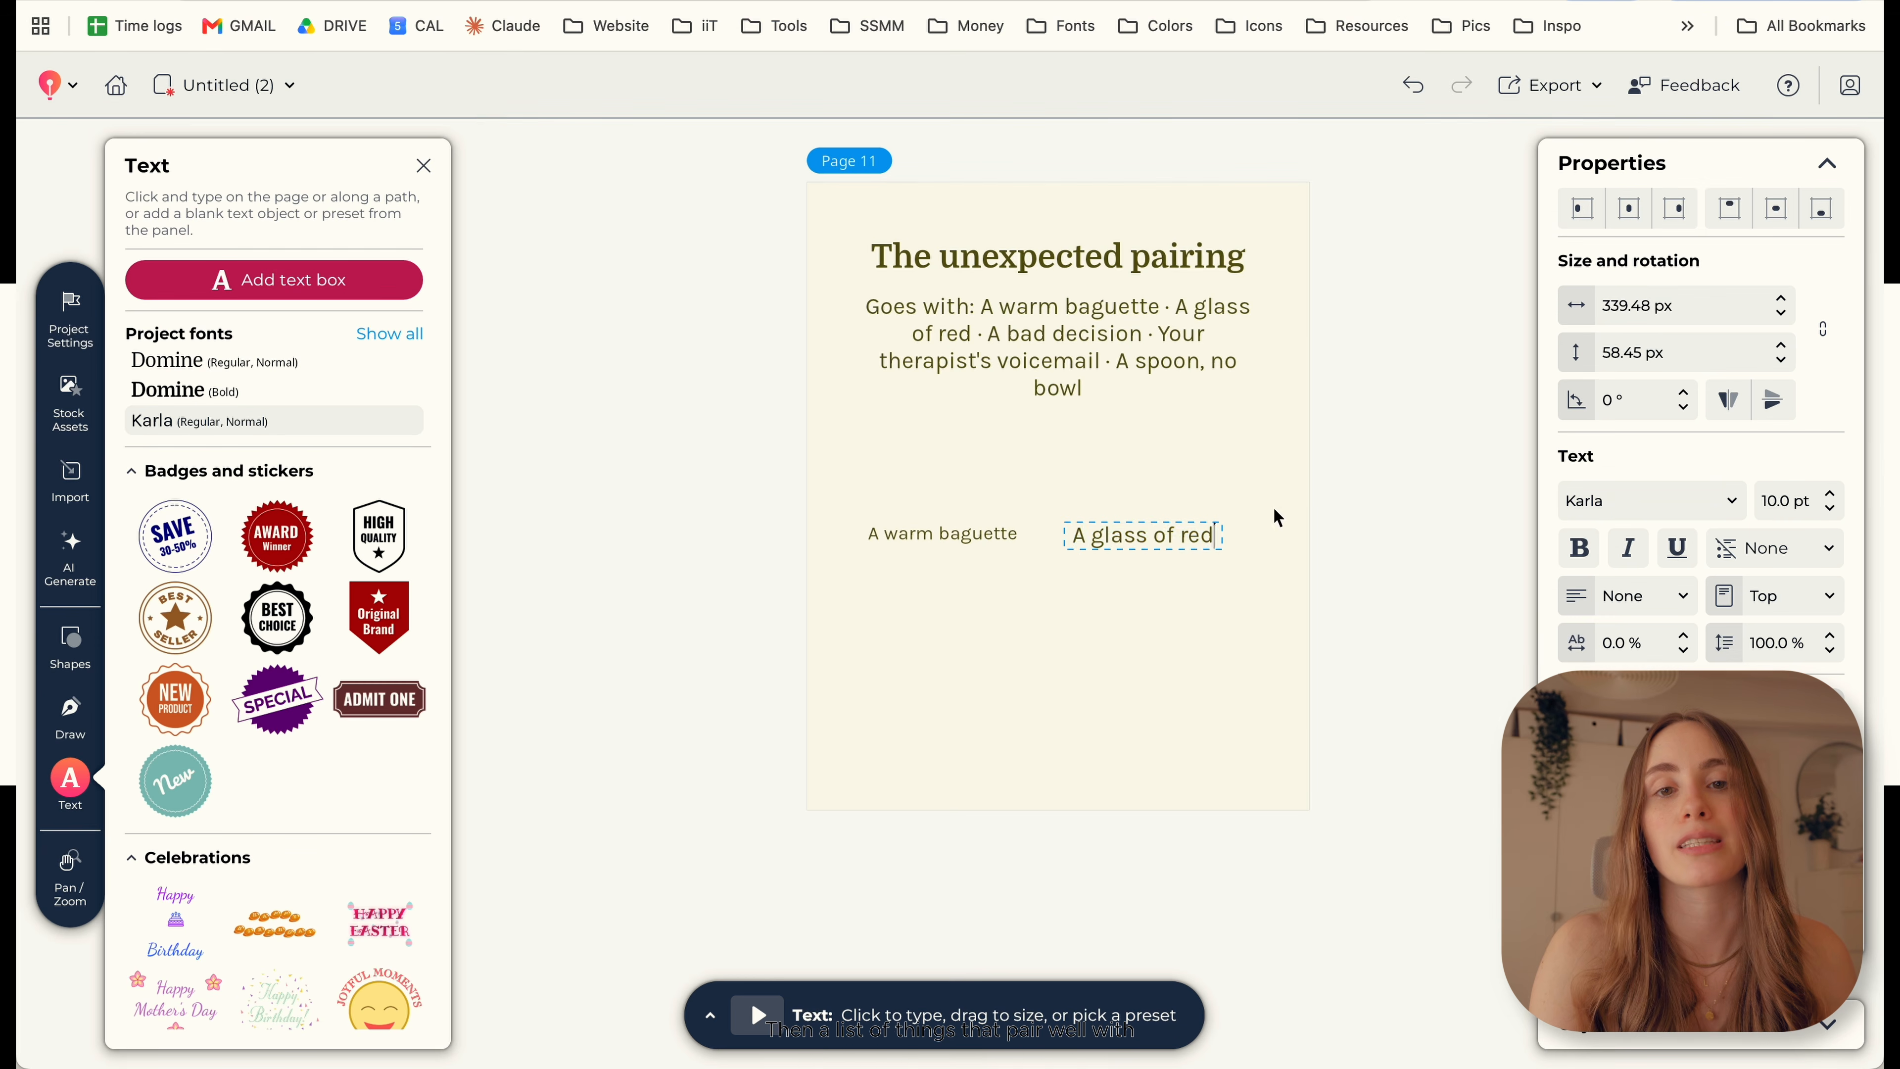
Add a "glass of wine" stock photo to the pairing items on page 11 and remove its background.
left_click(967, 534)
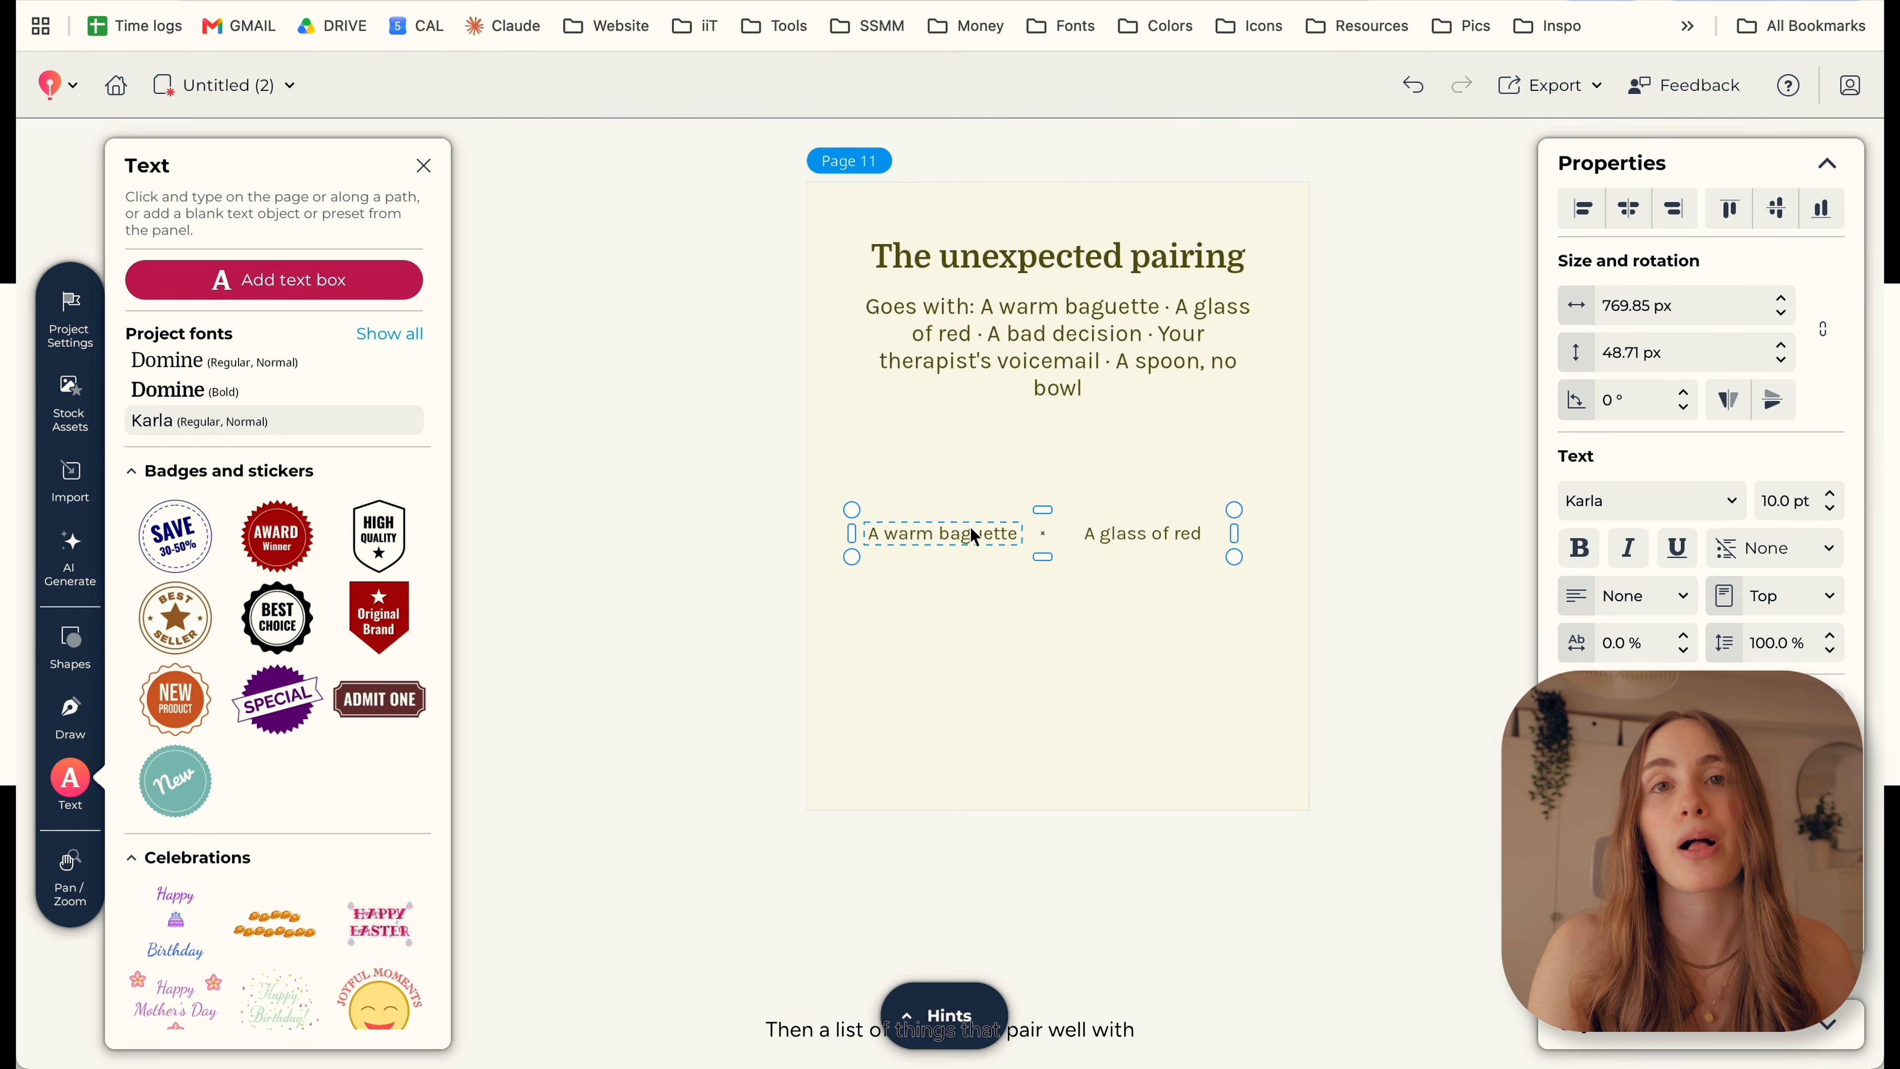
double_click(280, 323)
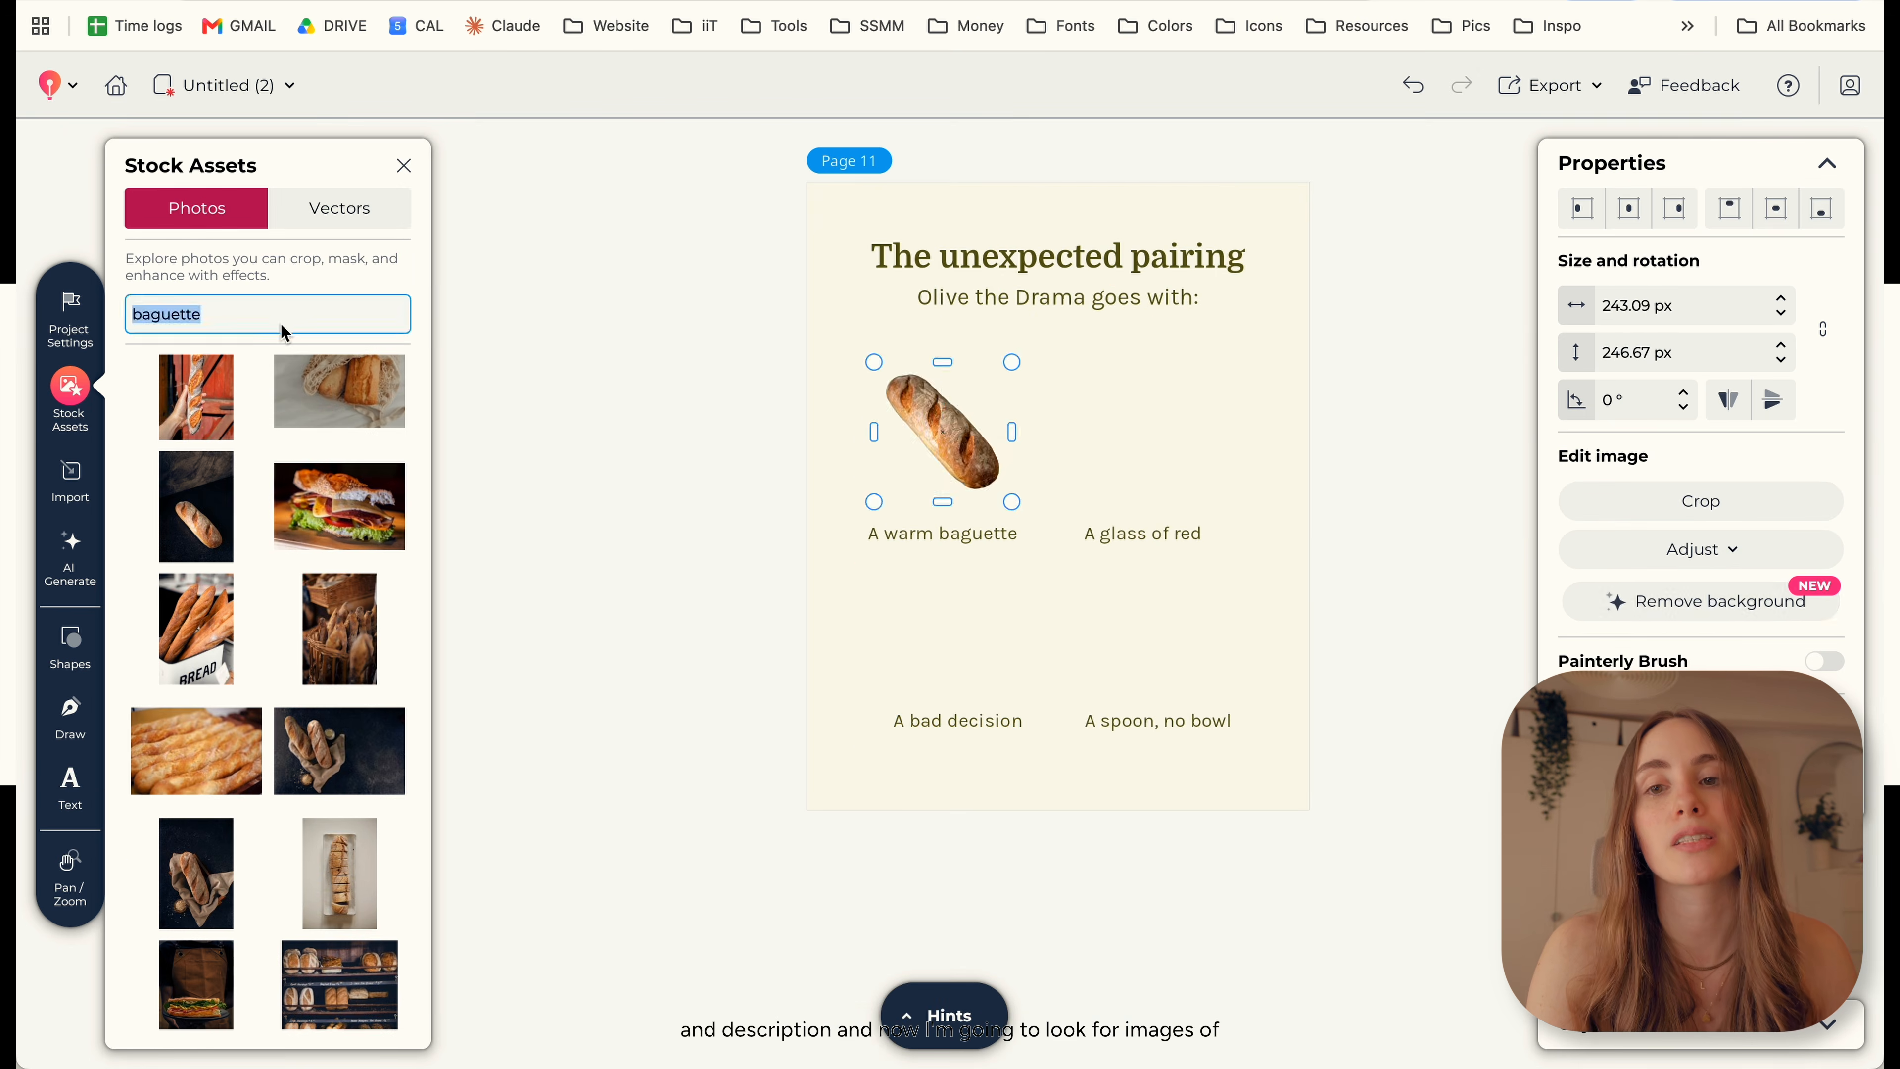
type("glass of wine")
left_click(196, 716)
left_click(1730, 620)
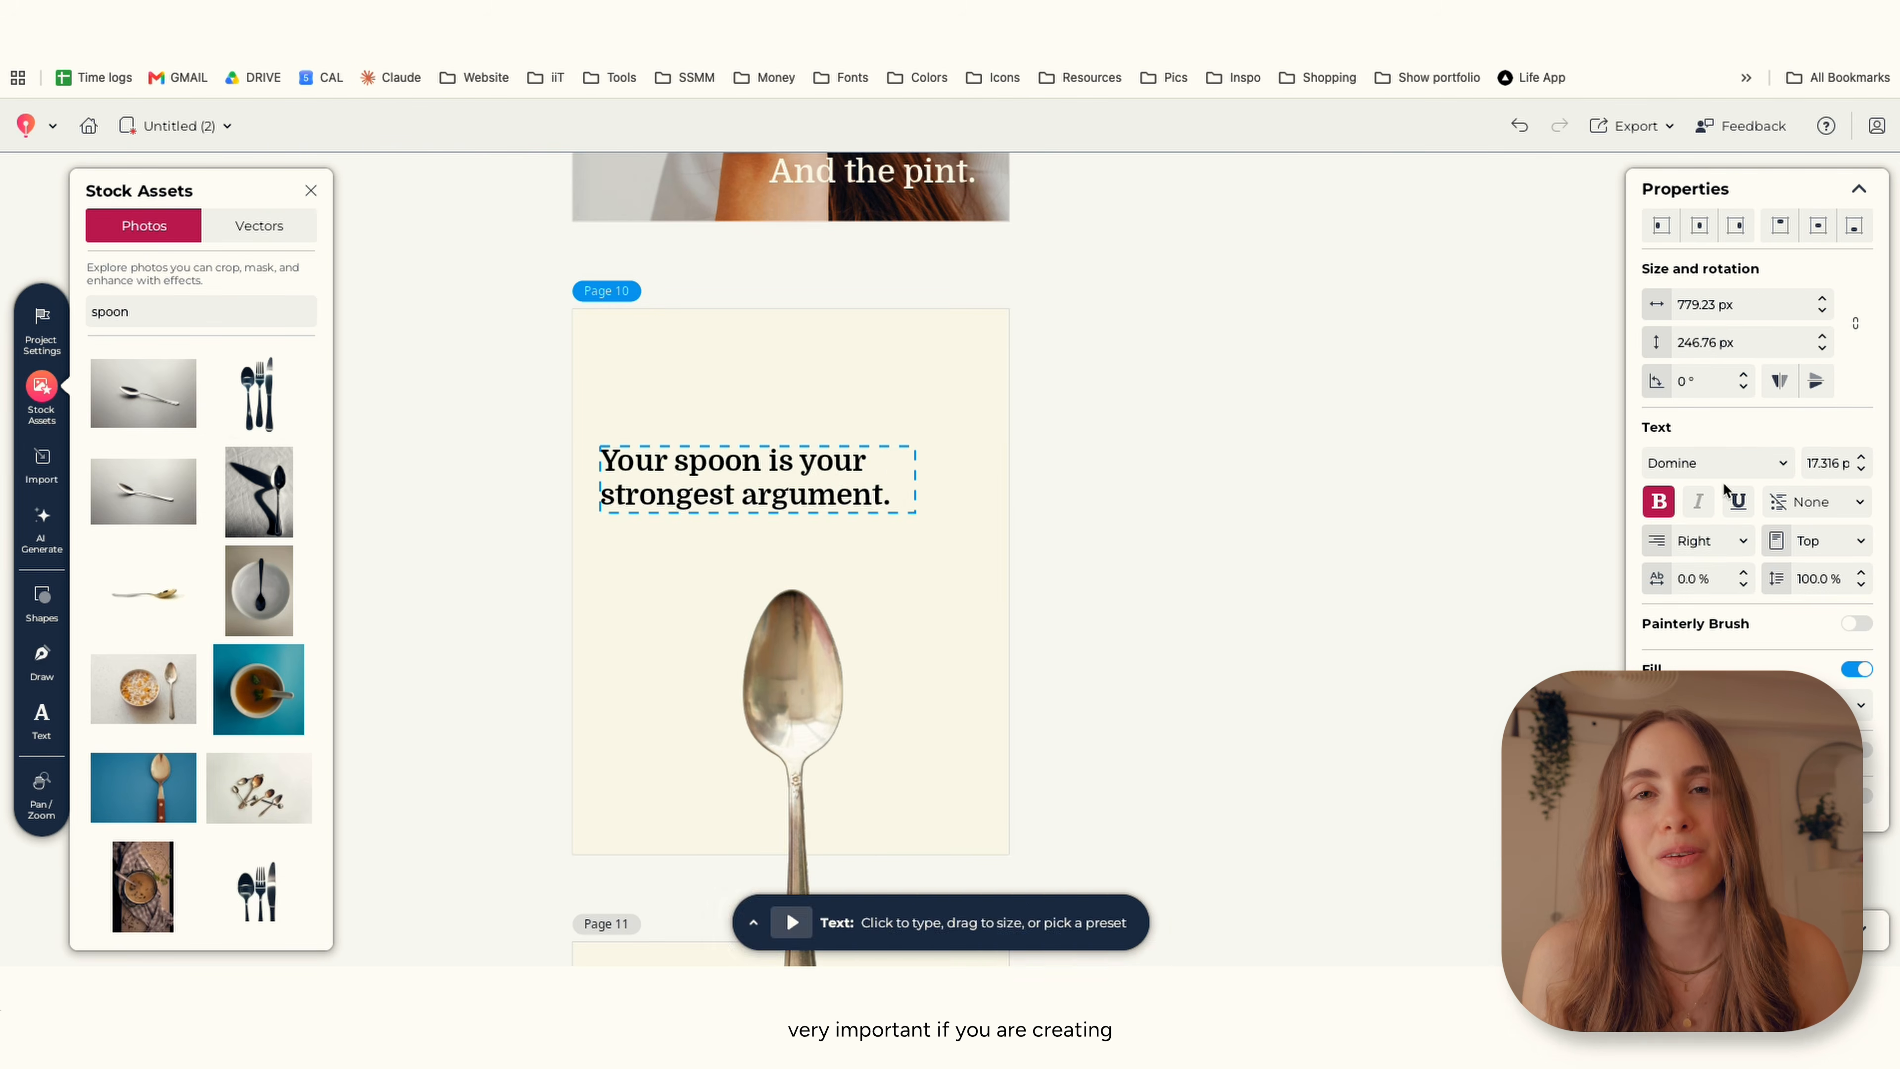
Center the bold "Your spoon is your strongest argument." heading on page 10 and begin a call-to-action line below it.
left_click(480, 457)
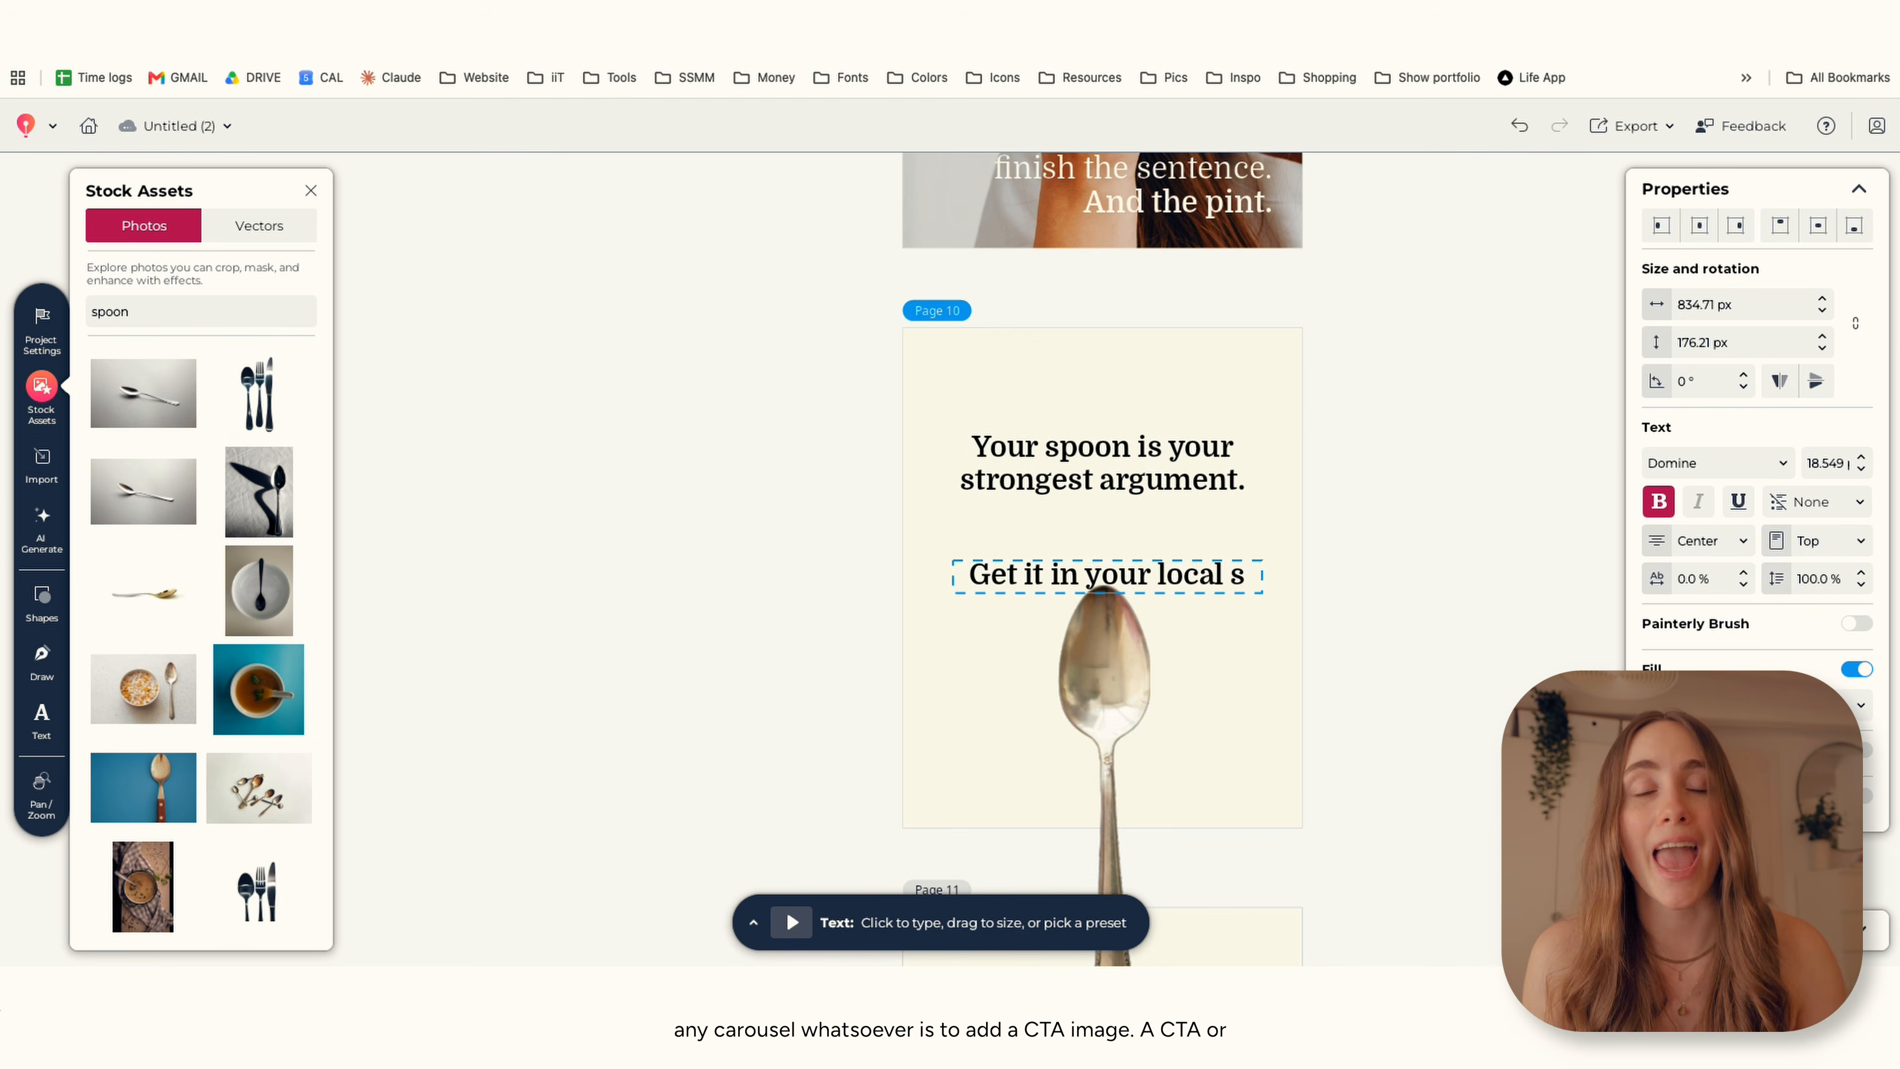